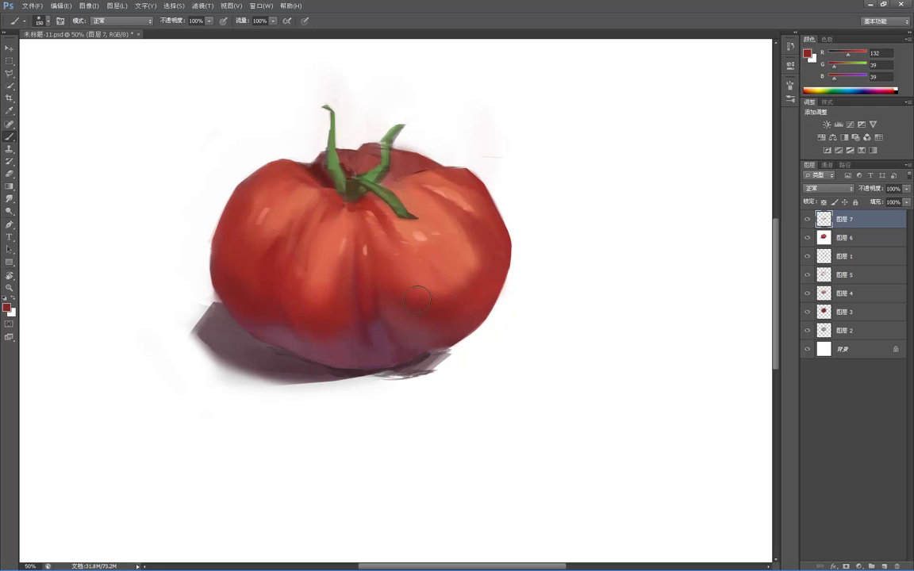
Step: Outline a polygonal selection around the tomato's upper-left shoulder beside the left stem
alt+click(450, 262)
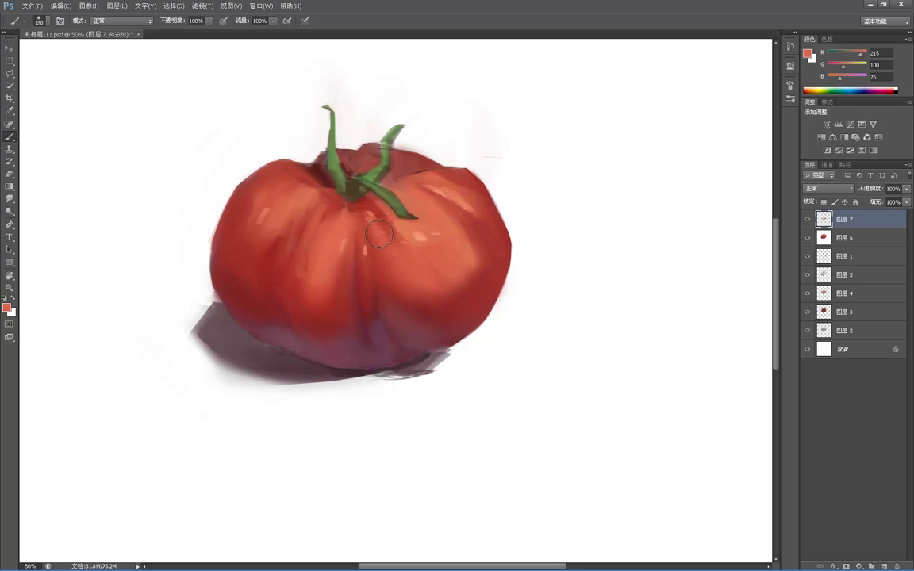
drag(469, 180, 517, 241)
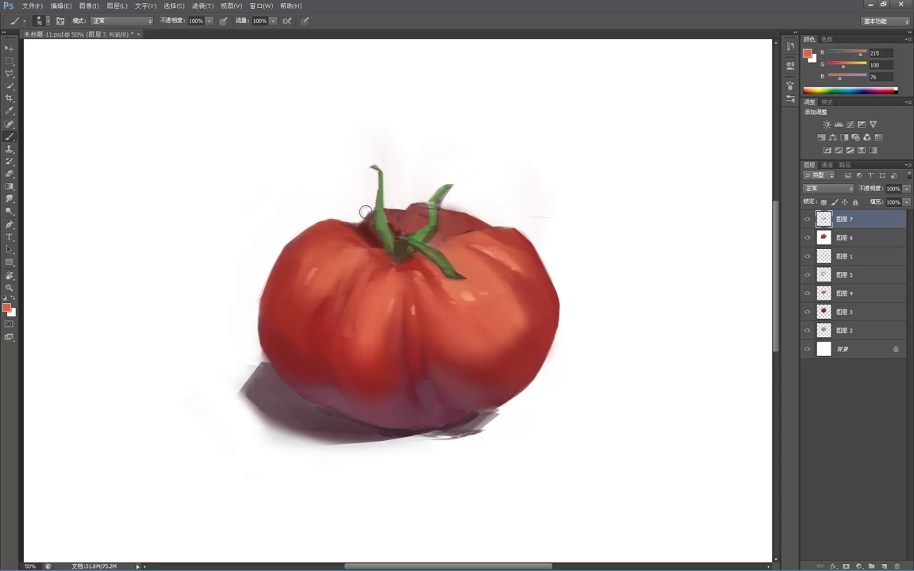
key(l)
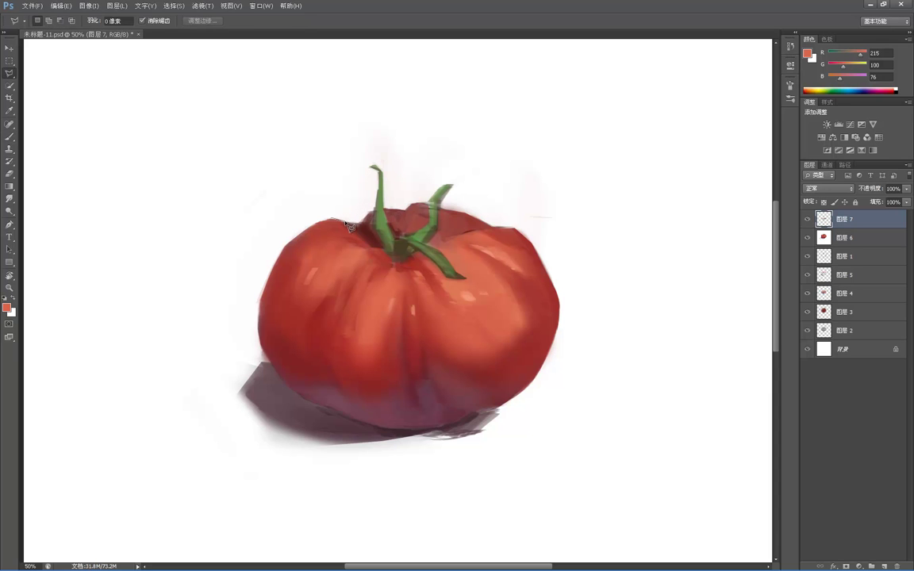
click(376, 209)
click(374, 229)
click(387, 250)
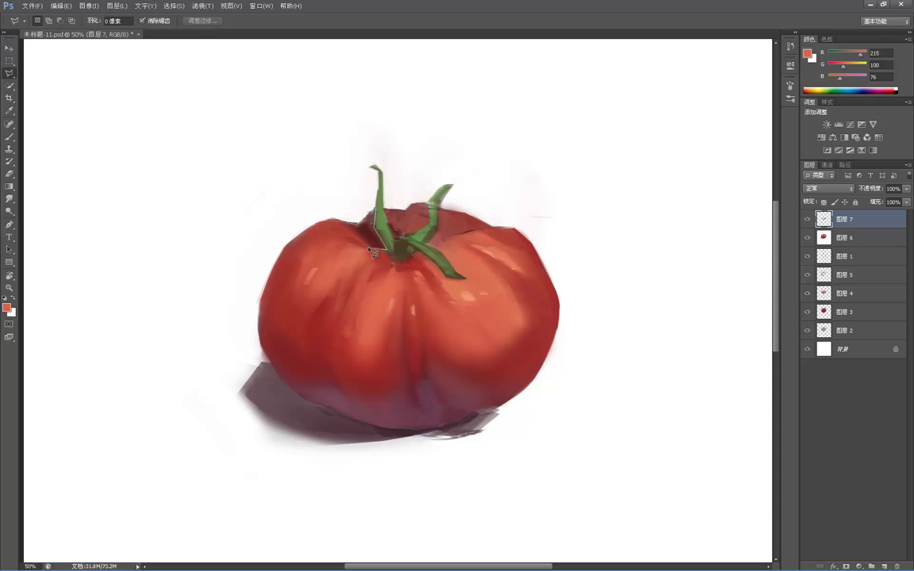
double_click(336, 225)
Step: Shade the selected shoulder with dark and orange reds sampled from the tomato, and clear the selection
key(b)
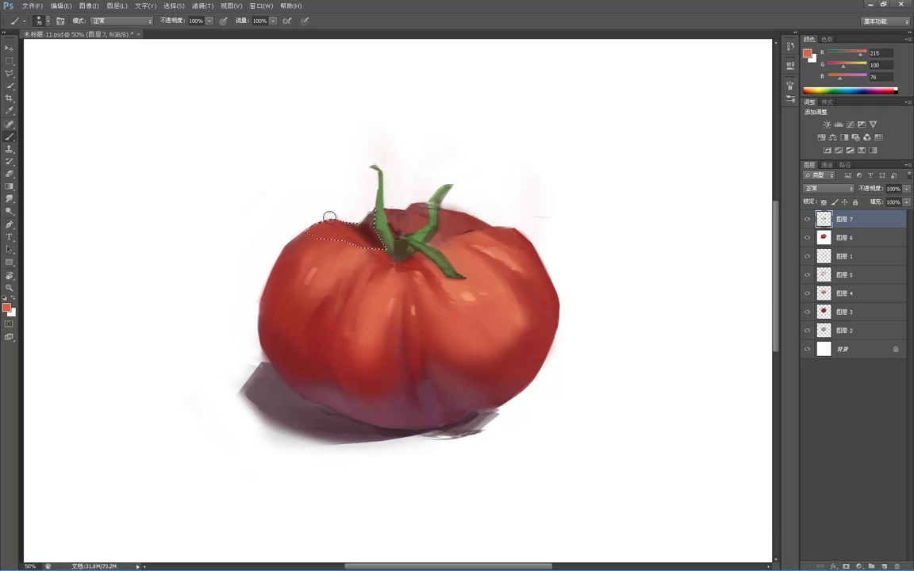
alt+click(349, 230)
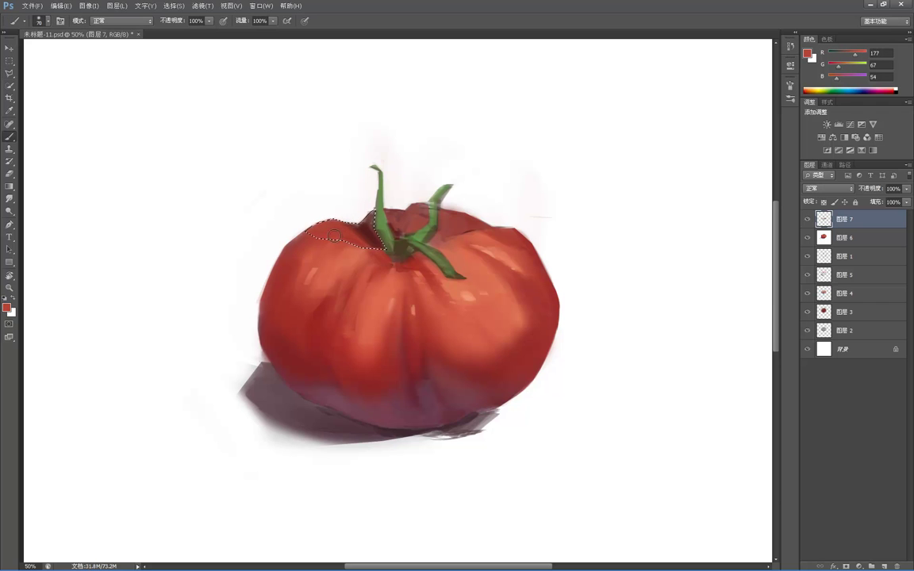
mouse_move(368, 218)
mouse_down()
mouse_move(337, 221)
mouse_move(339, 212)
mouse_move(374, 231)
mouse_up()
alt+click(366, 220)
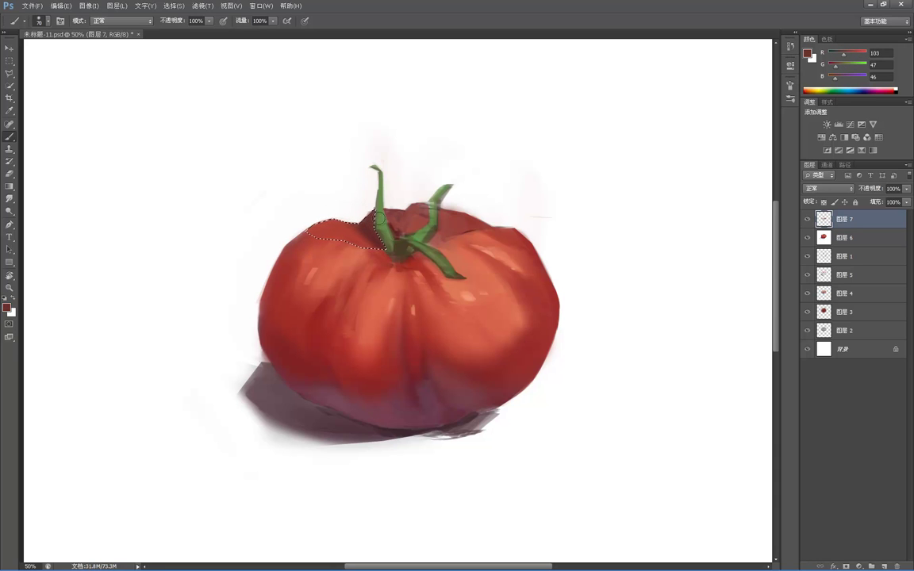
alt+click(325, 234)
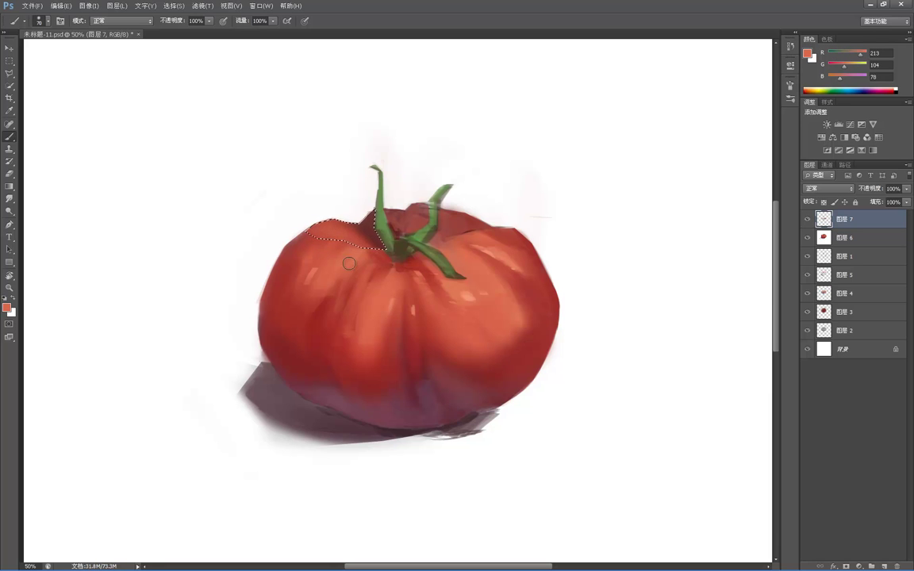
alt+click(359, 238)
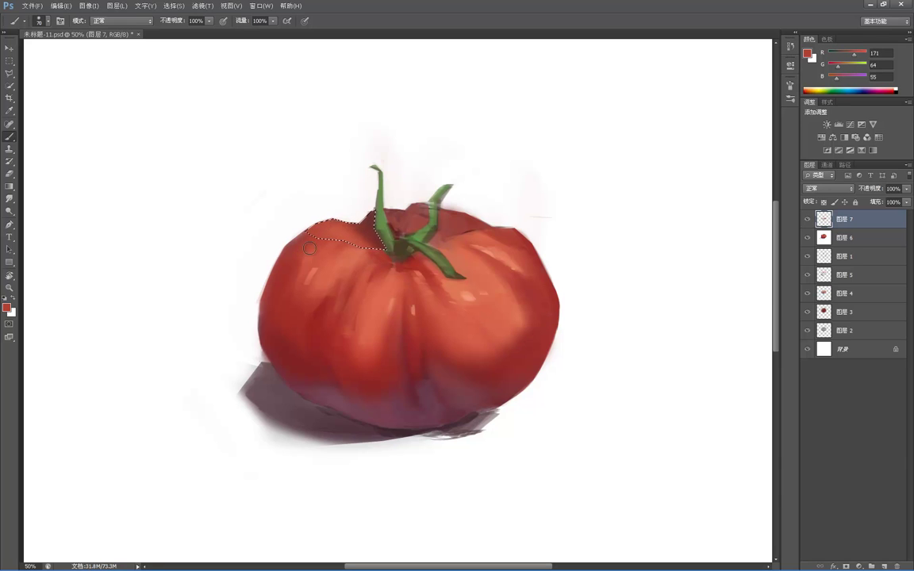
key(m)
click(347, 206)
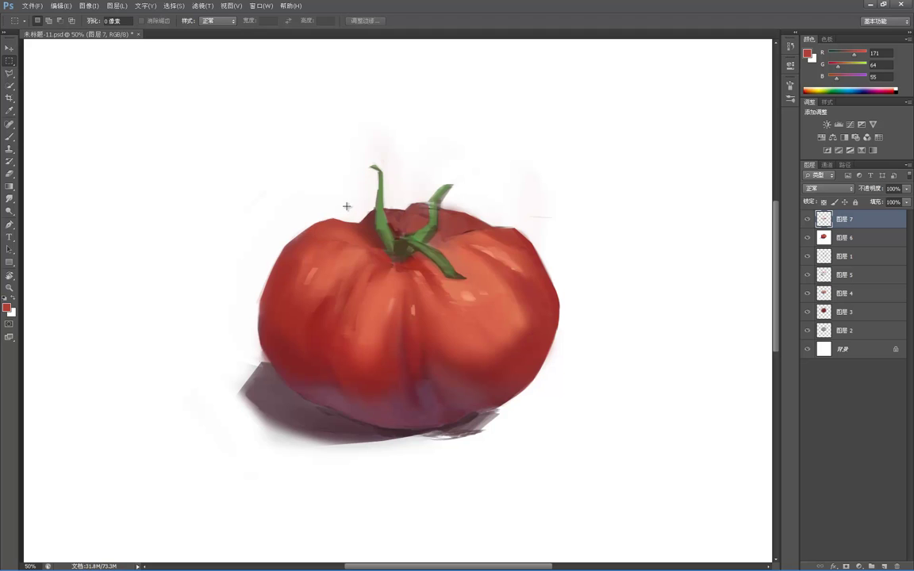
Step: Retouch the hollow between the two upright stems with dark and muted reds sampled from it
key(z)
alt+click(347, 169)
alt+click(347, 165)
alt+click(346, 160)
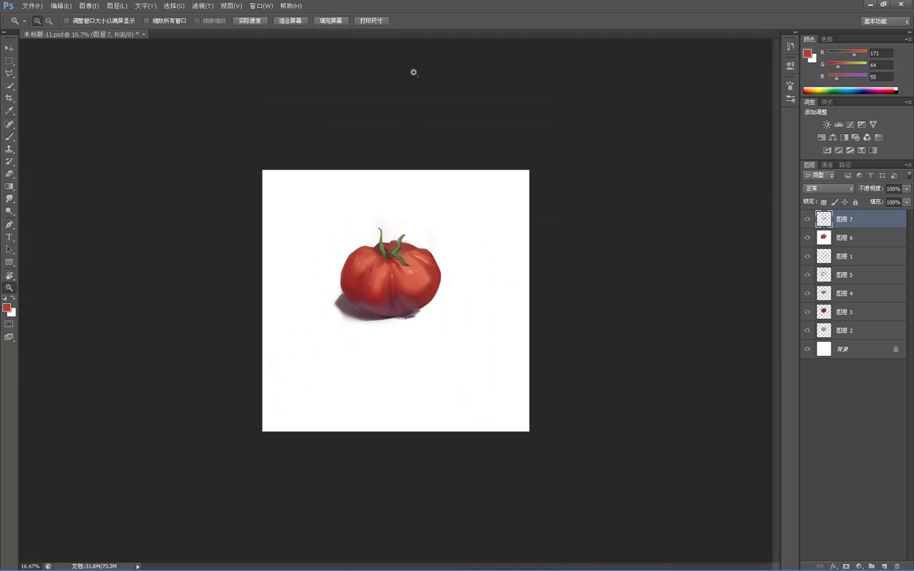
key(ctrl+plus)
key(ctrl+plus)
key(ctrl+plus)
key(m)
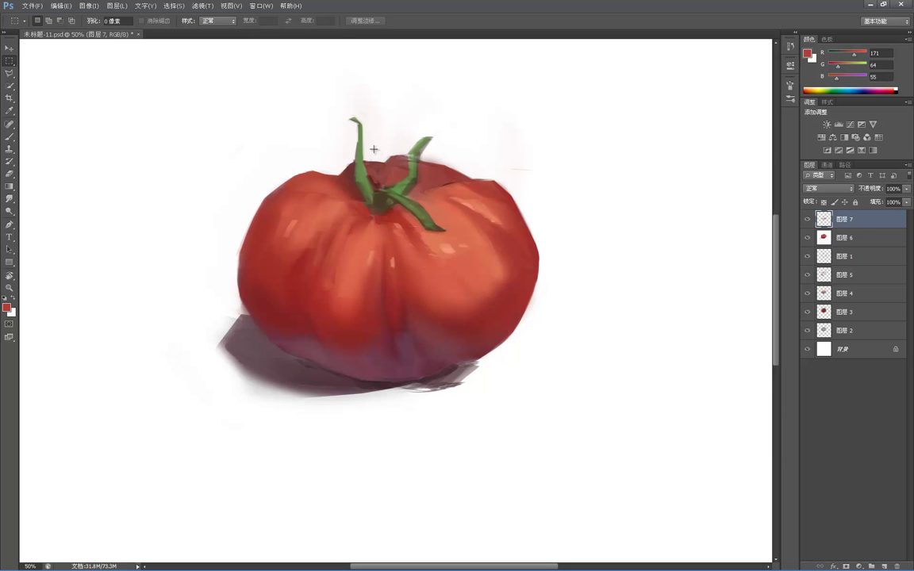
key(b)
alt+click(381, 187)
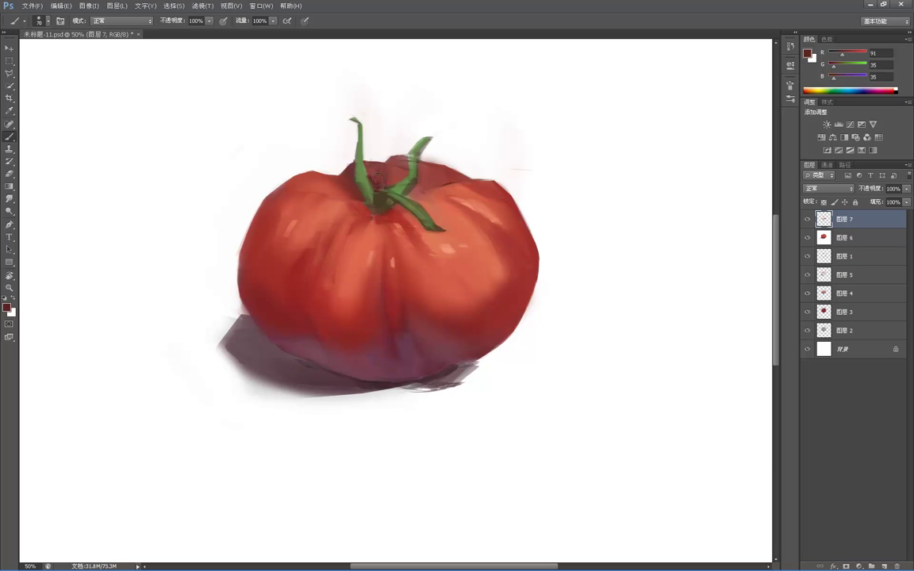
alt+click(400, 166)
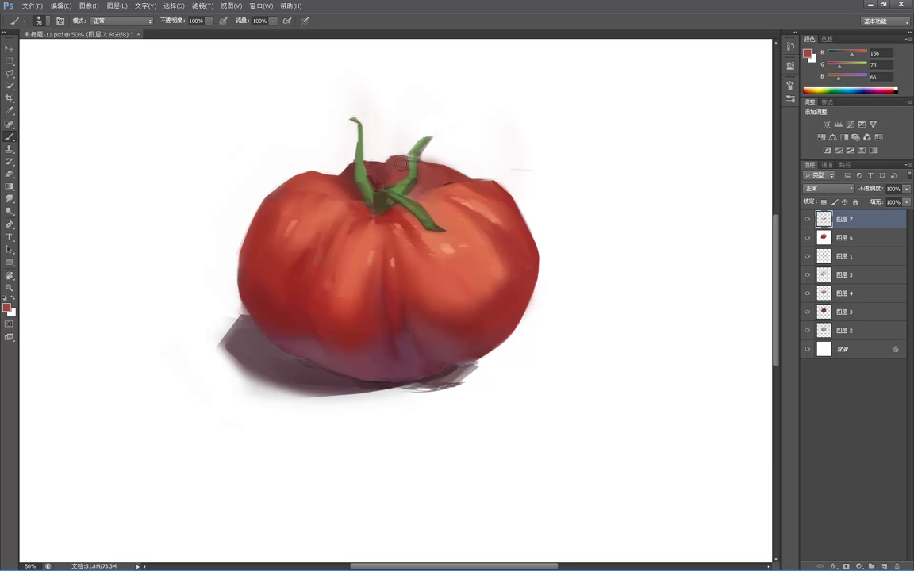
alt+click(378, 166)
Step: Outline a polygonal selection for a narrow leaf pointing up-left from the base of the left stem
key(l)
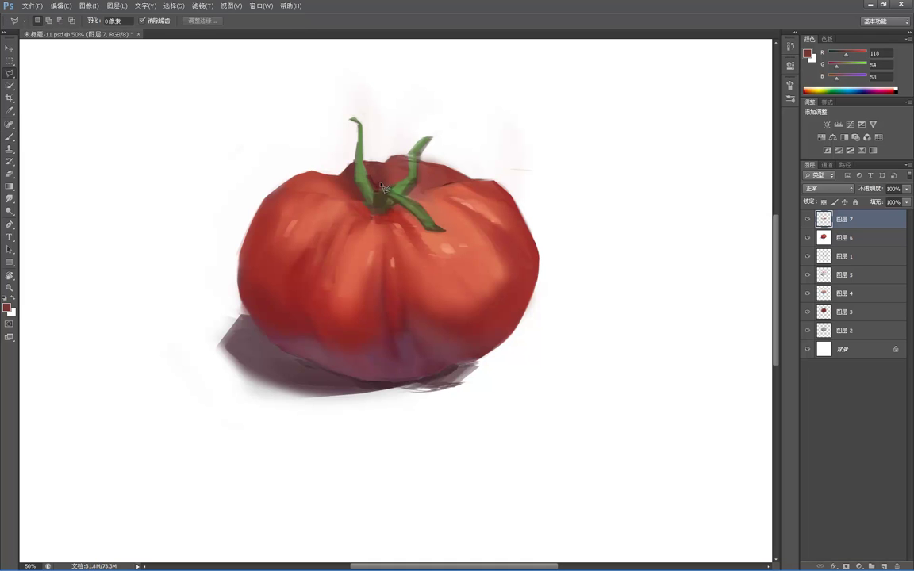
key(b)
key(l)
click(375, 204)
click(347, 190)
double_click(377, 211)
Step: Paint the small selected leaf with sampled green and dark brown, and clear the selection
key(b)
alt+click(404, 187)
drag(373, 206, 347, 185)
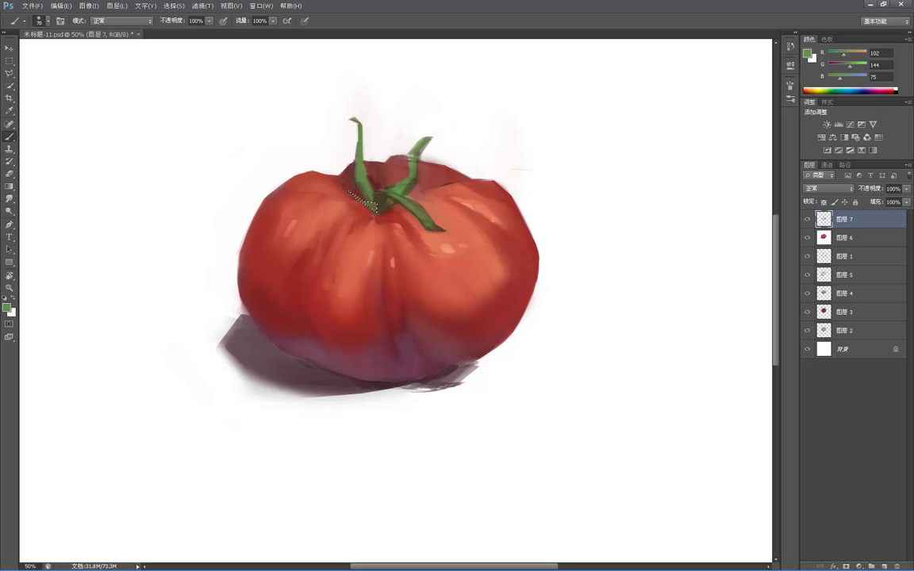
alt+click(379, 204)
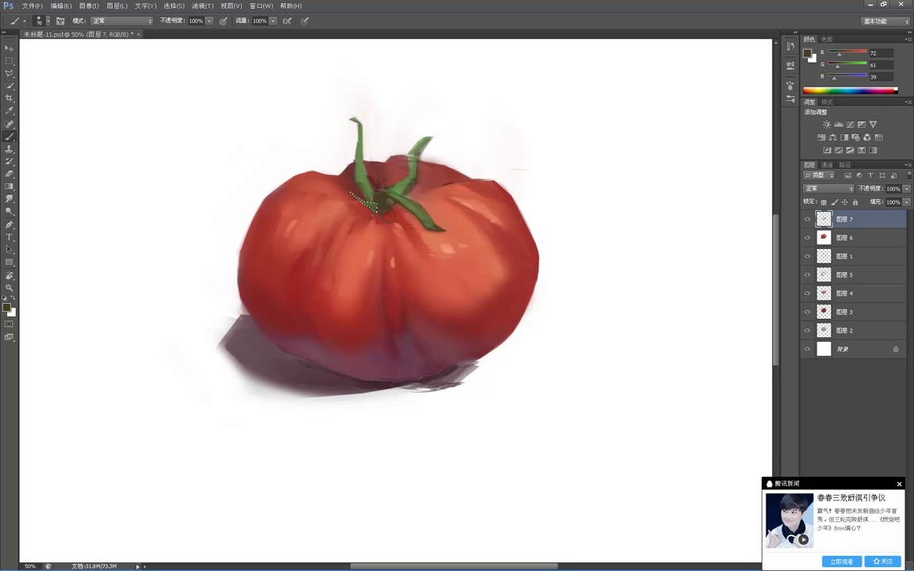
alt+click(383, 199)
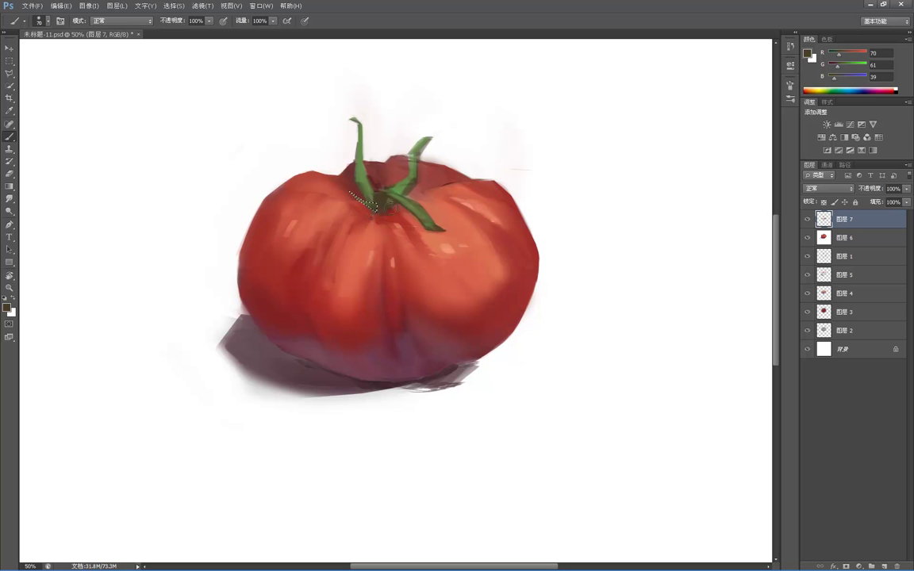
key(z)
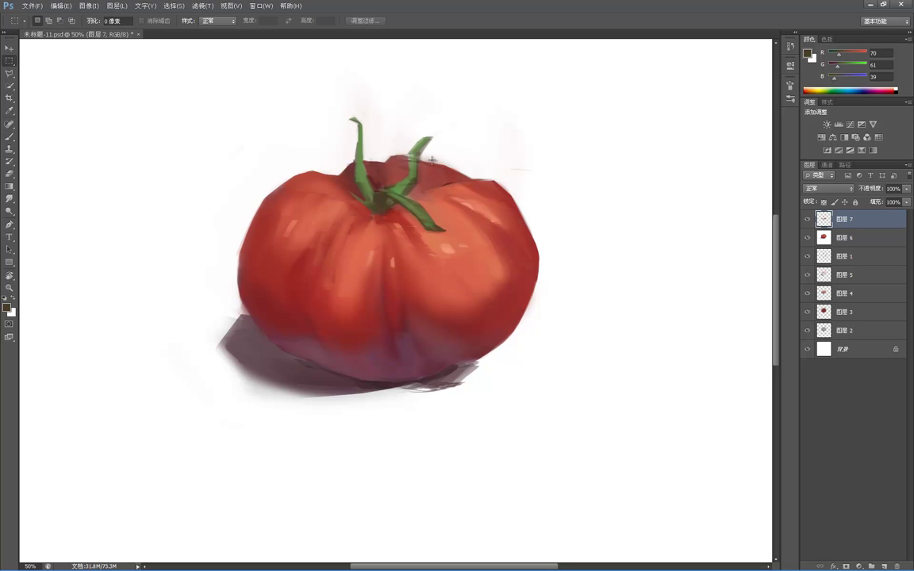
Step: Brush a soft glow over the tomato's right lobe in sampled pale orange with a 150-pixel brush
alt+click(409, 158)
alt+click(409, 158)
alt+click(410, 156)
alt+click(411, 156)
click(418, 249)
click(412, 248)
click(405, 246)
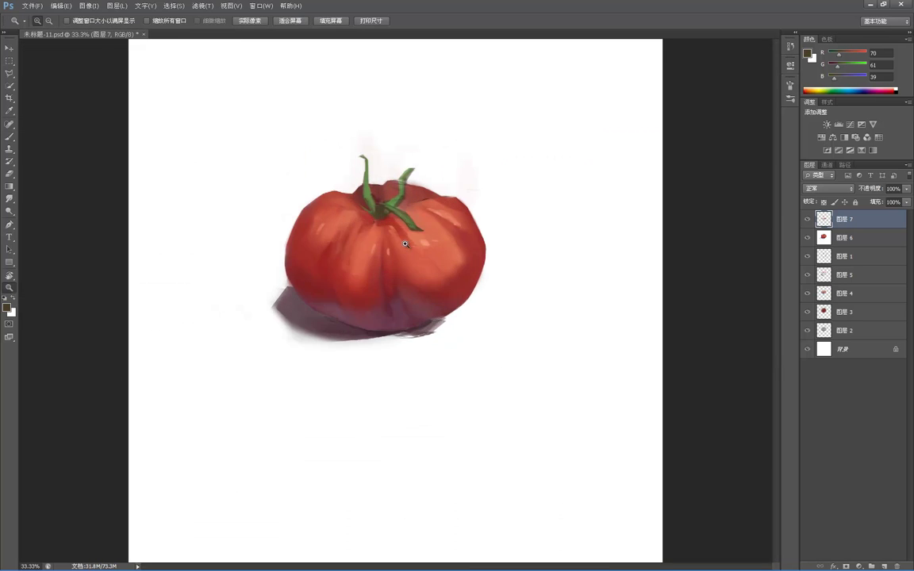
key(b)
alt+click(429, 237)
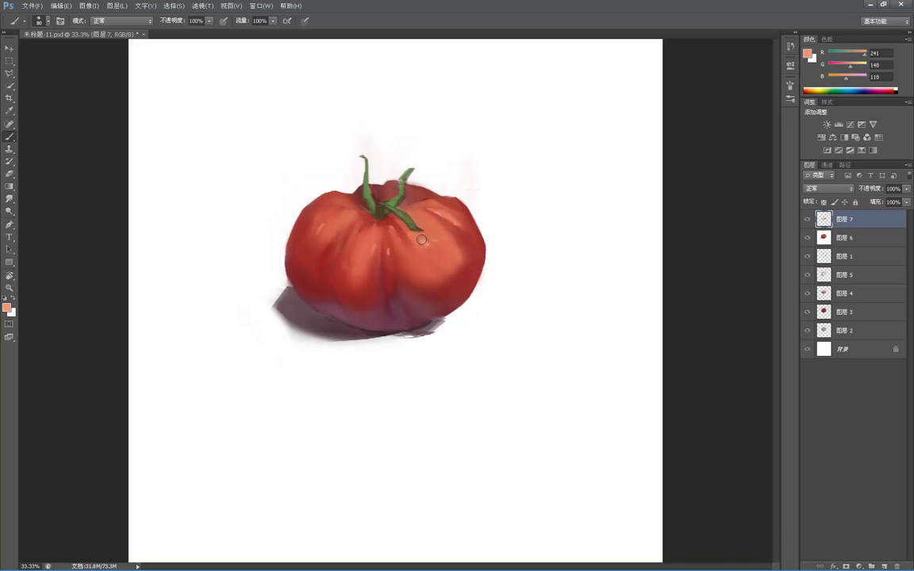
key(bracketright)
key(bracketright)
key(bracketright)
key(bracketright)
mouse_move(428, 230)
mouse_down()
mouse_move(451, 261)
mouse_move(437, 249)
mouse_move(431, 265)
mouse_up()
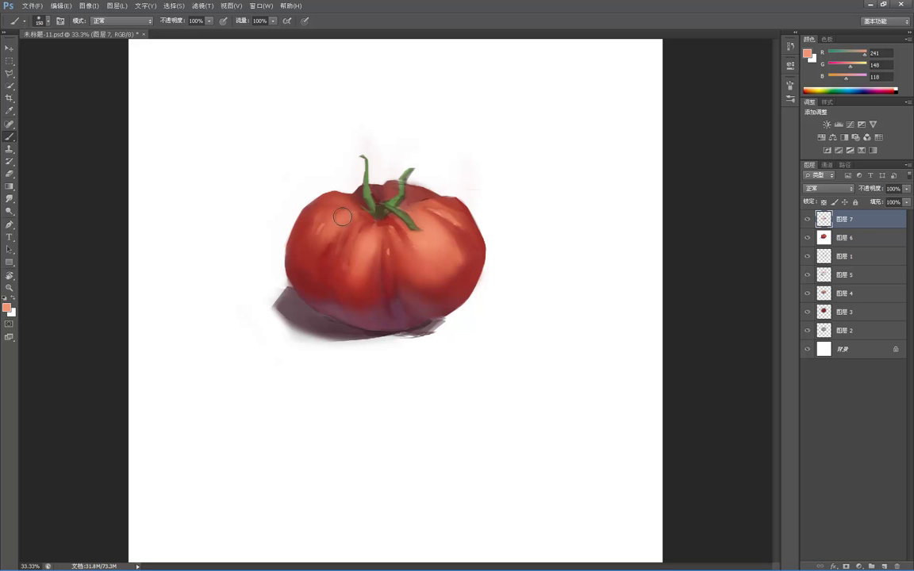
Step: Sample a dark red from the tomato's right side for retouching with a 40-pixel brush
key(z)
alt+click(417, 191)
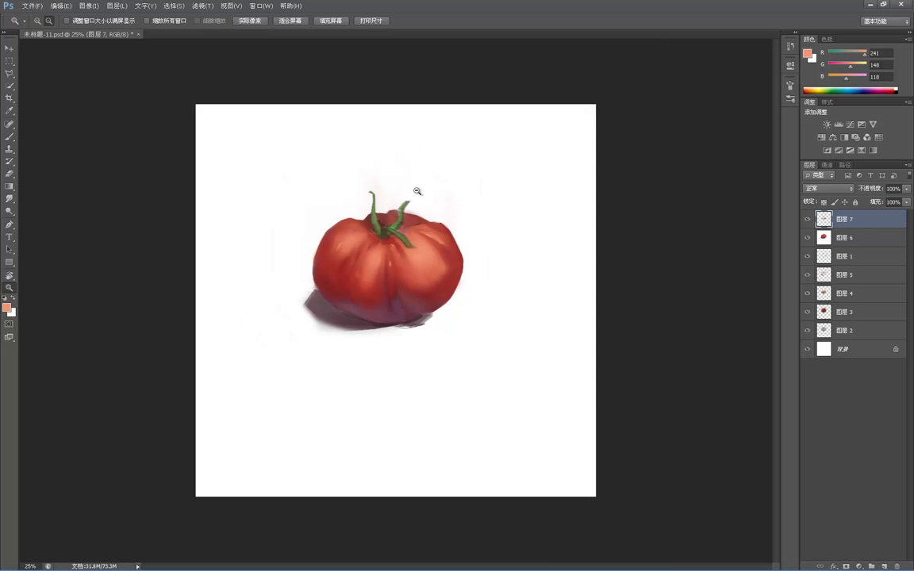
alt+click(416, 192)
alt+click(400, 188)
alt+click(400, 188)
click(413, 238)
click(426, 278)
click(428, 282)
click(429, 281)
key(b)
alt+click(467, 272)
key(bracketleft)
key(bracketleft)
key(bracketleft)
key(bracketleft)
key(bracketleft)
key(bracketleft)
key(bracketleft)
key(bracketleft)
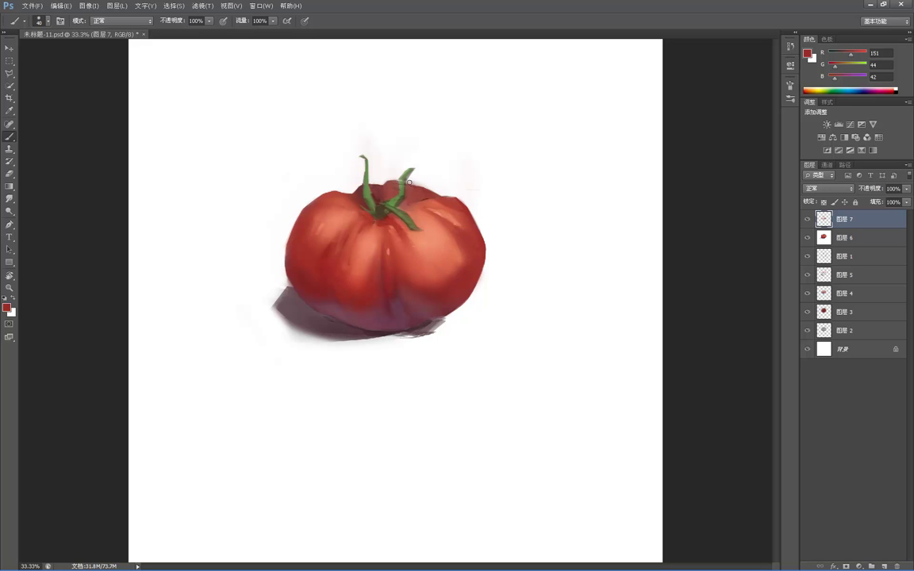
Step: Select the hollow between the two stems, shade it with sampled dark reds using a 100-pixel brush, and deselect it
key(l)
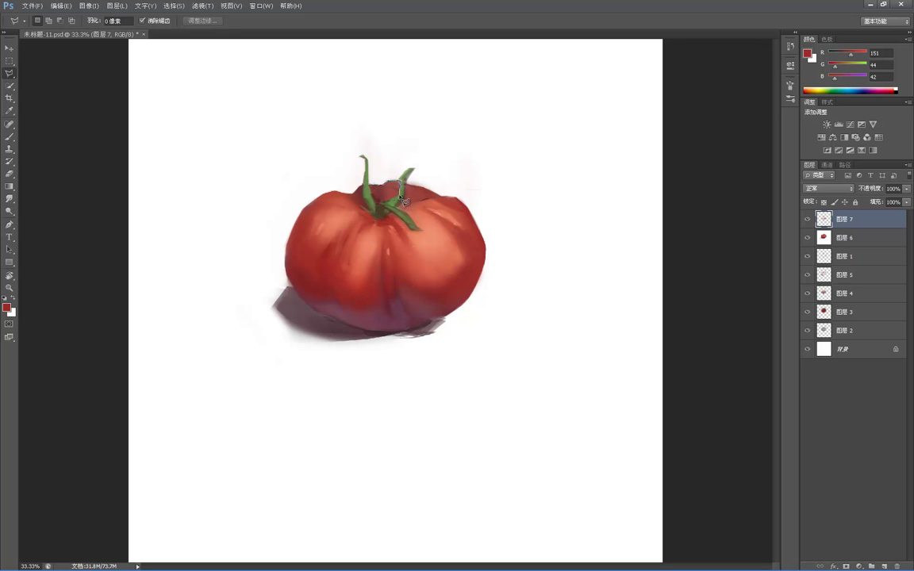
double_click(379, 205)
click(370, 186)
key(b)
alt+click(376, 192)
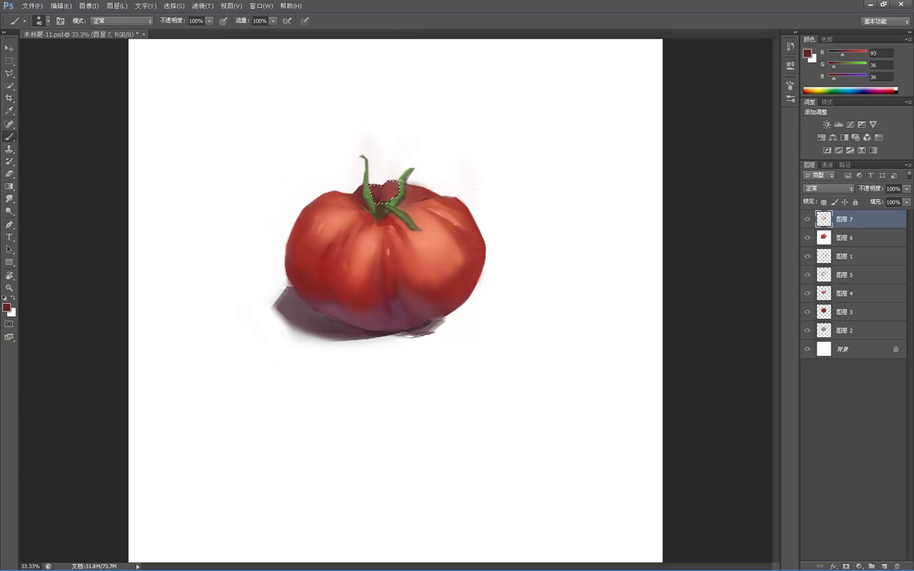
key(bracketright)
key(bracketright)
key(bracketright)
alt+click(417, 210)
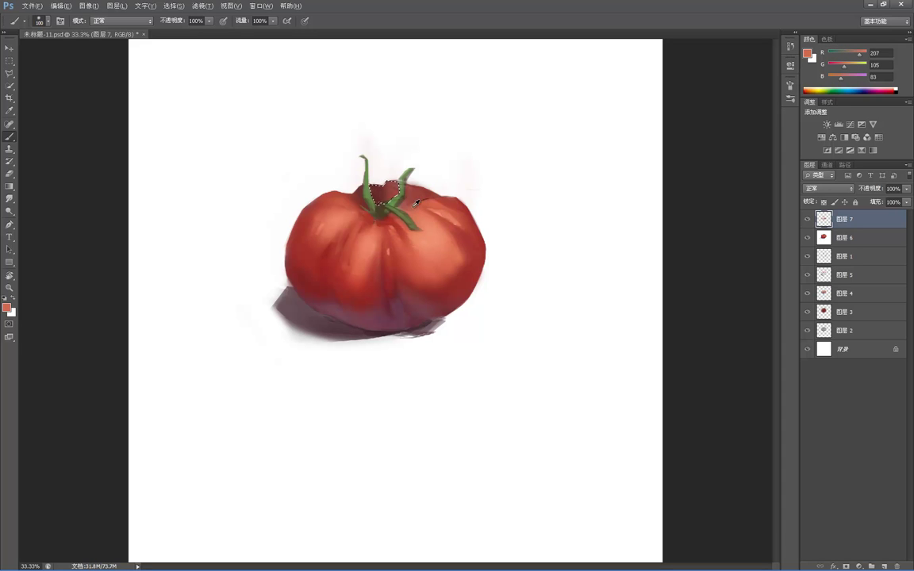
alt+click(348, 175)
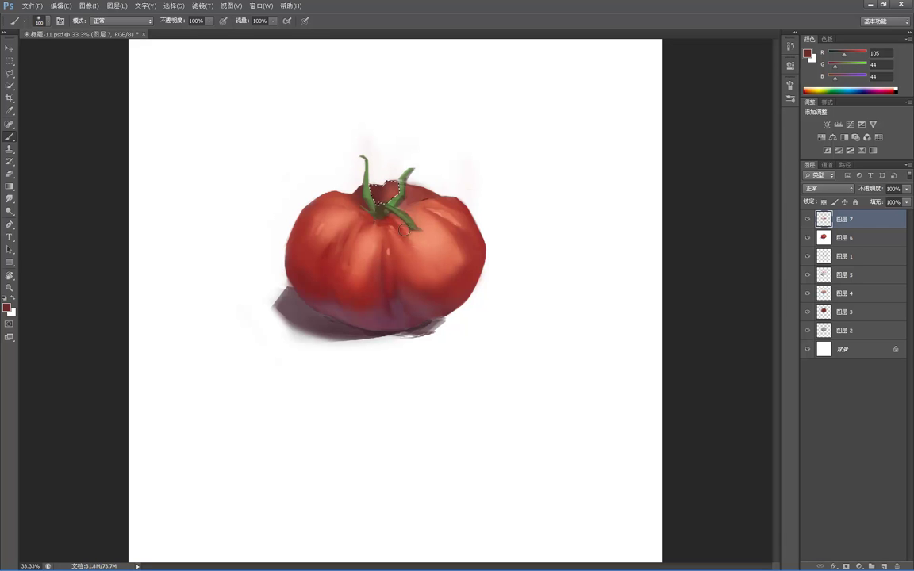
key(m)
click(435, 173)
Step: Trace a closed polygonal selection around the right upright stem, from its tip to its base
key(z)
alt+click(425, 181)
alt+click(420, 194)
click(418, 197)
click(409, 204)
click(406, 207)
key(b)
key(l)
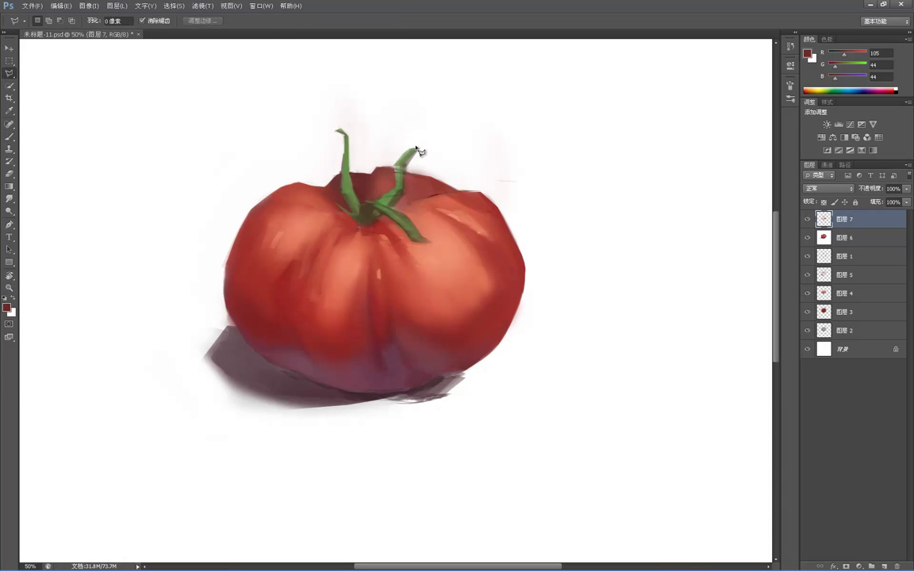
click(420, 149)
click(407, 164)
click(405, 197)
click(372, 204)
click(385, 195)
click(398, 188)
click(396, 166)
click(419, 148)
Step: Tint the selected right stem with a sampled muted brown and choose a different brush tip
key(b)
alt+click(408, 189)
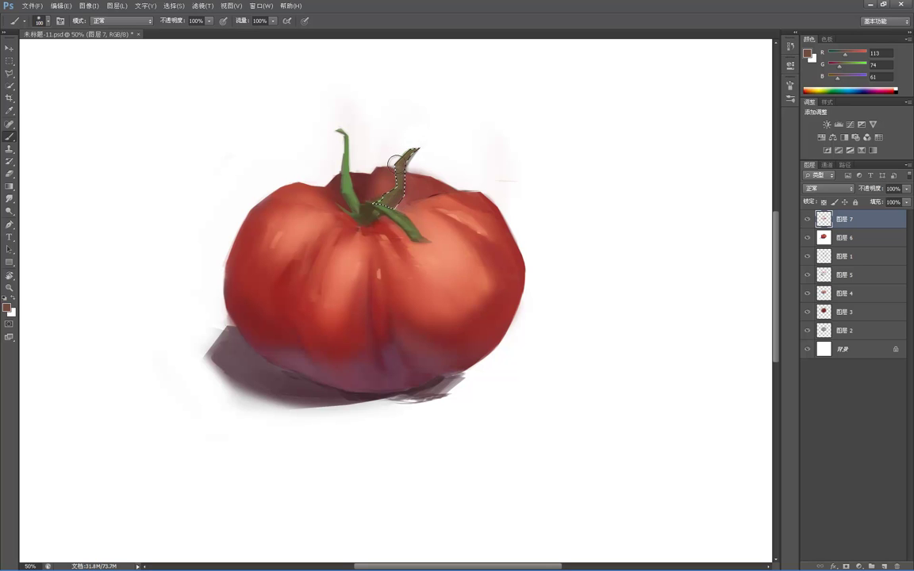
alt+click(353, 182)
right_click(360, 174)
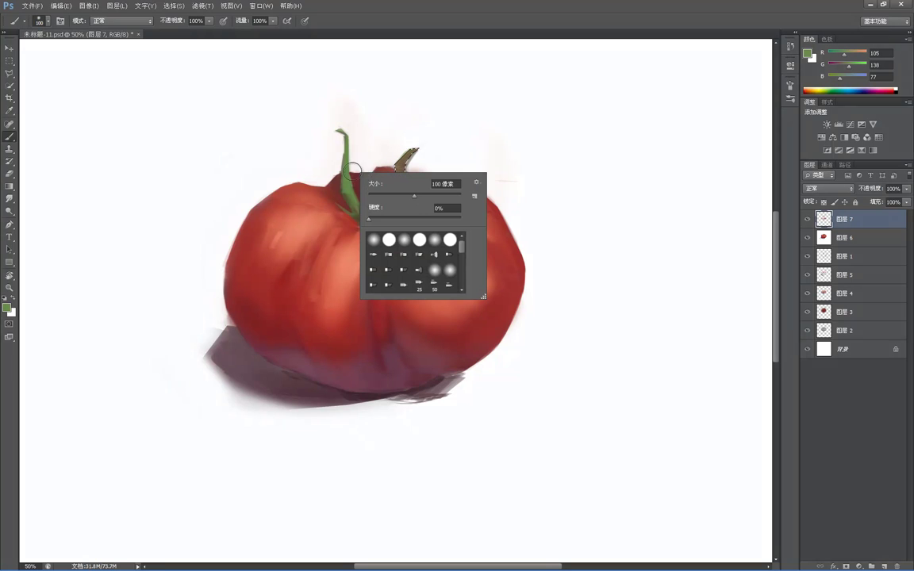
scroll(461, 273, down, 3)
drag(461, 270, 462, 287)
click(435, 278)
click(414, 133)
Step: Shade the right stem with sampled olive green and dark brown using a 35-pixel brush, and clear the selection
alt+click(397, 209)
key(bracketleft)
key(bracketleft)
key(bracketleft)
key(bracketleft)
key(bracketleft)
key(bracketleft)
key(bracketleft)
key(bracketleft)
alt+click(400, 190)
mouse_move(412, 153)
mouse_down()
mouse_move(399, 191)
mouse_move(399, 158)
mouse_up()
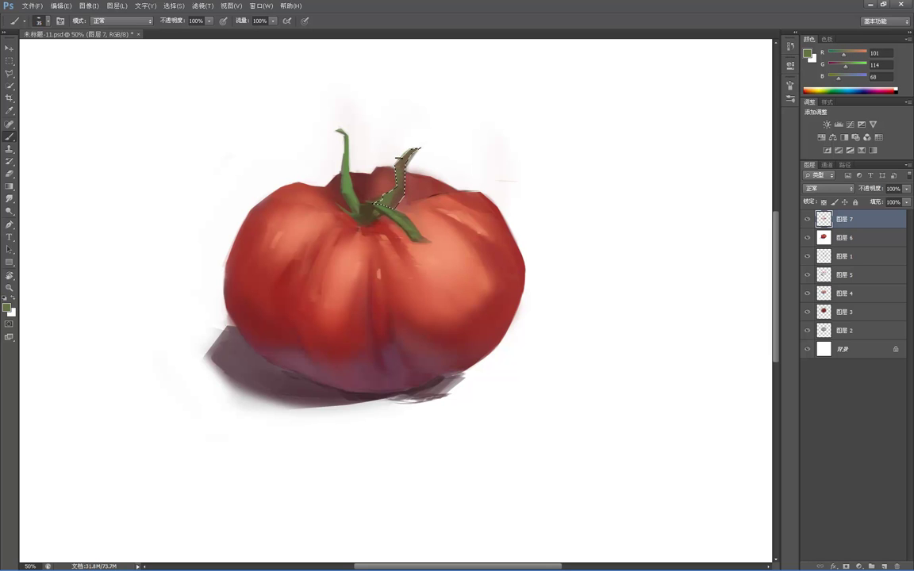
alt+click(376, 206)
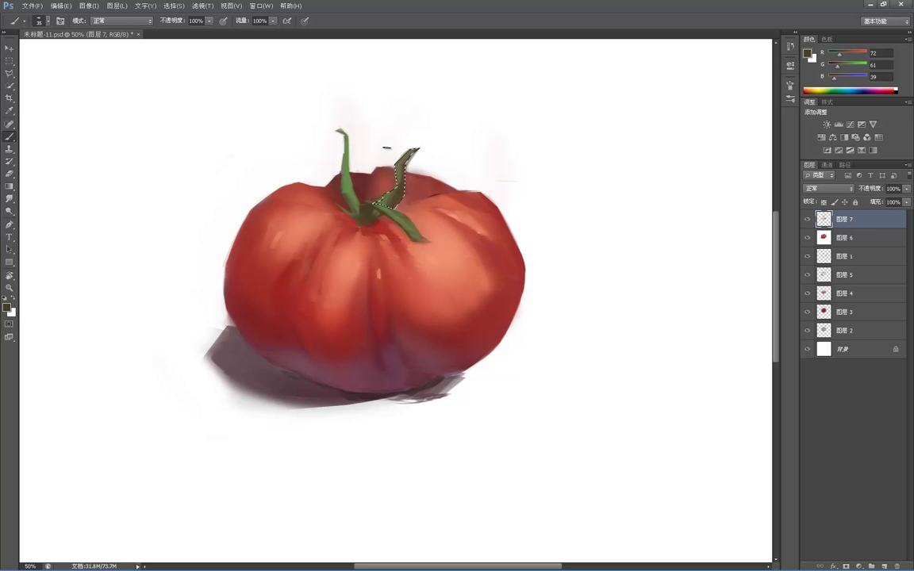
key(m)
key(ctrl+d)
Step: Inspect the whole tomato from a distance and close up to judge the stem's new tones
key(z)
alt+click(423, 157)
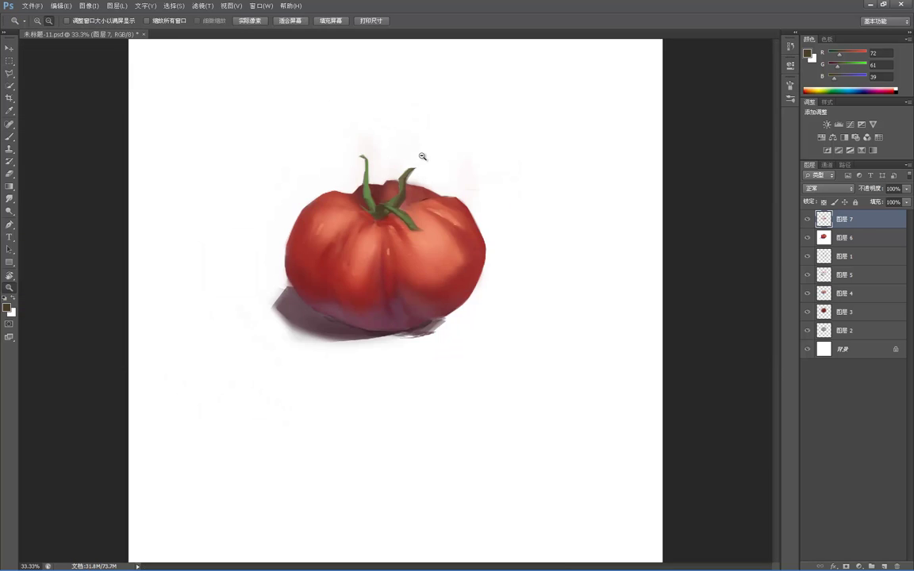
alt+click(423, 158)
alt+click(419, 165)
alt+click(413, 162)
click(393, 231)
click(397, 217)
click(397, 217)
click(397, 215)
key(b)
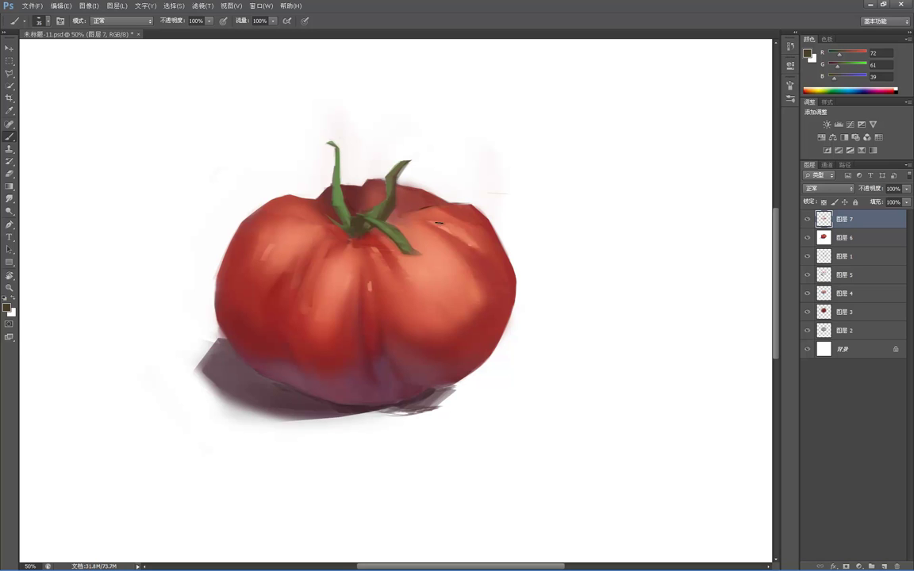
Step: Try a pale peach highlight (#ffbca7) on the tomato's right lobe and judge it from a distance
alt+click(449, 223)
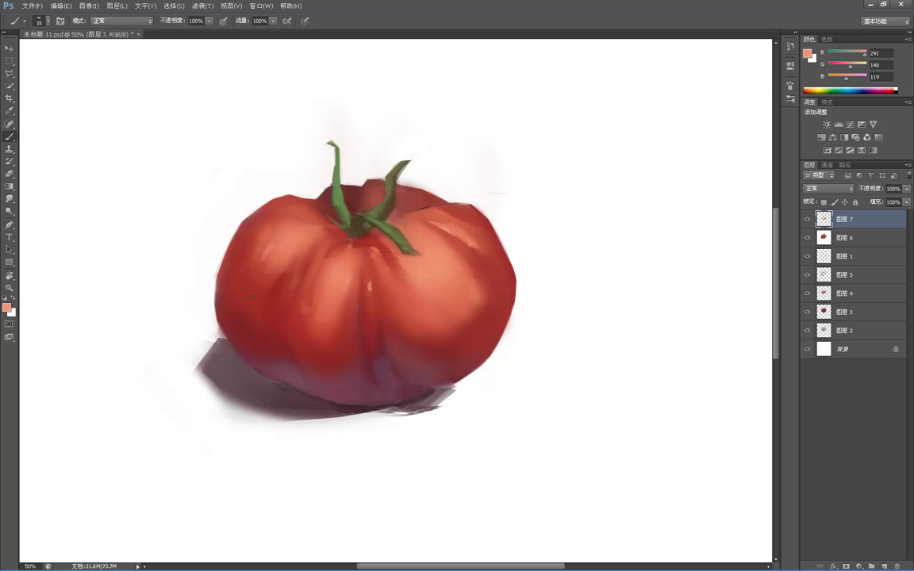
click(6, 307)
click(371, 154)
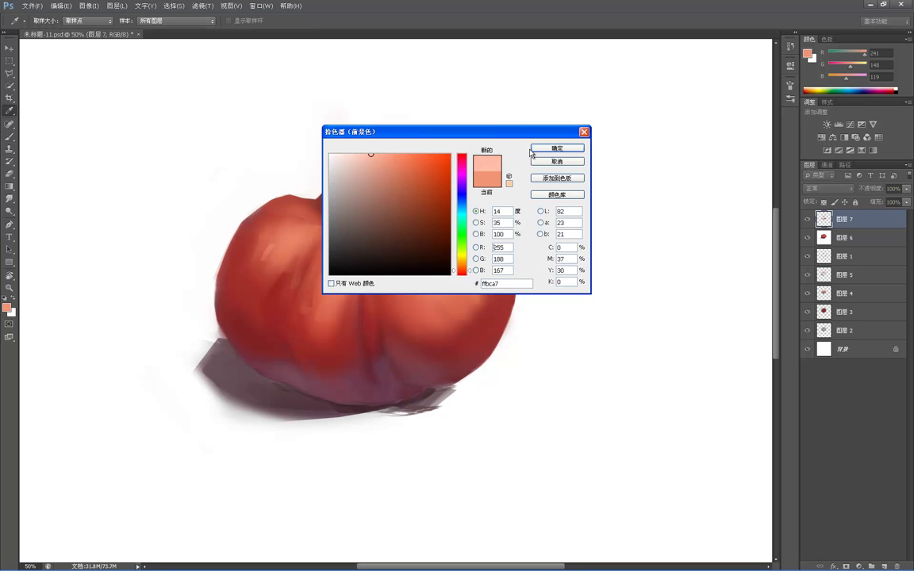
click(532, 149)
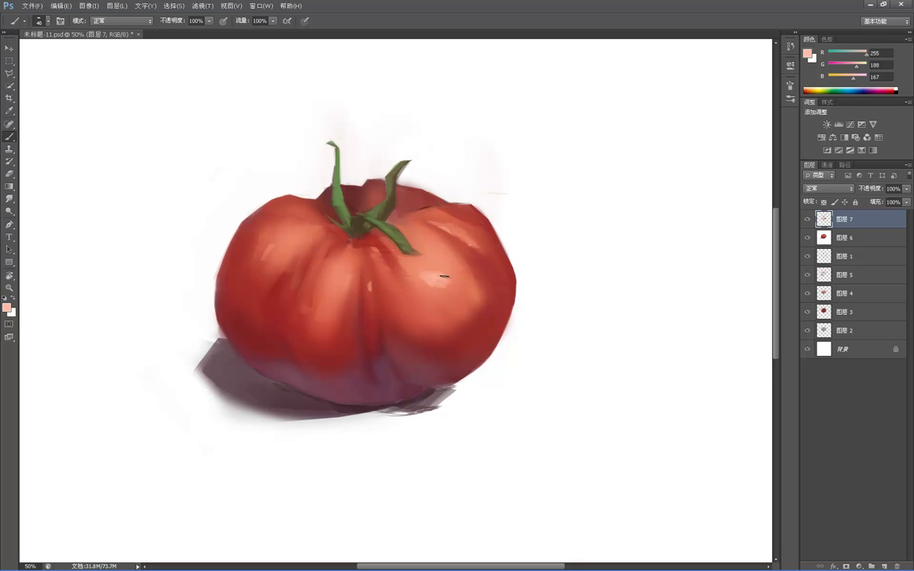
key(z)
alt+click(433, 249)
alt+click(453, 265)
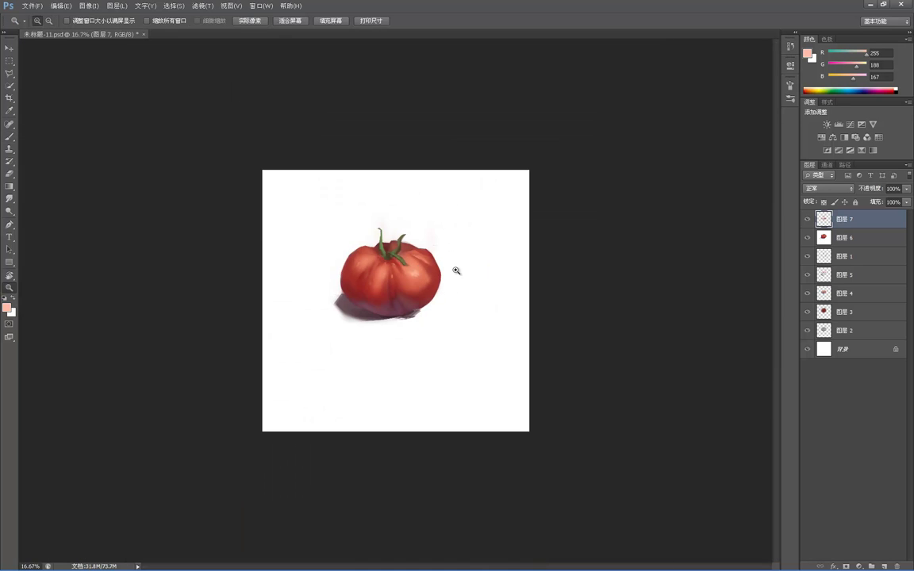
click(422, 300)
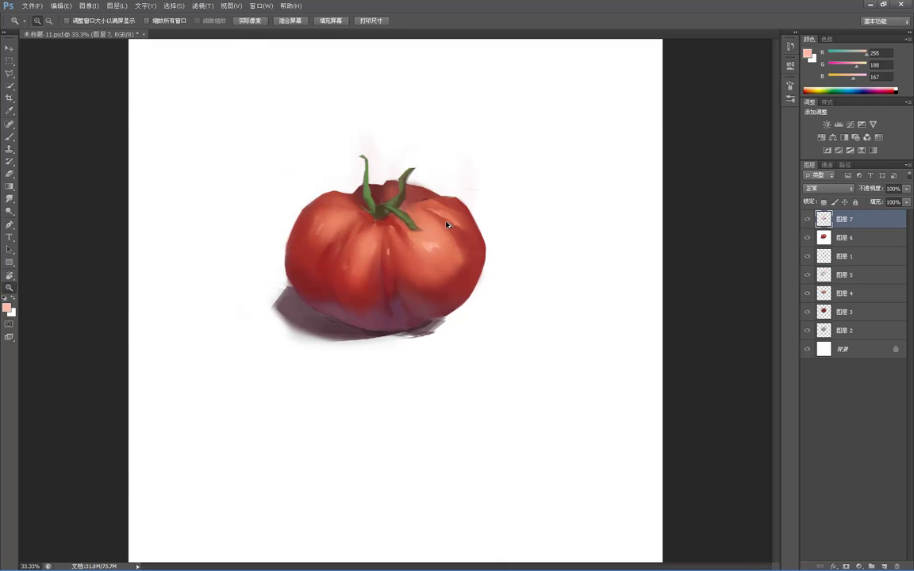
key(b)
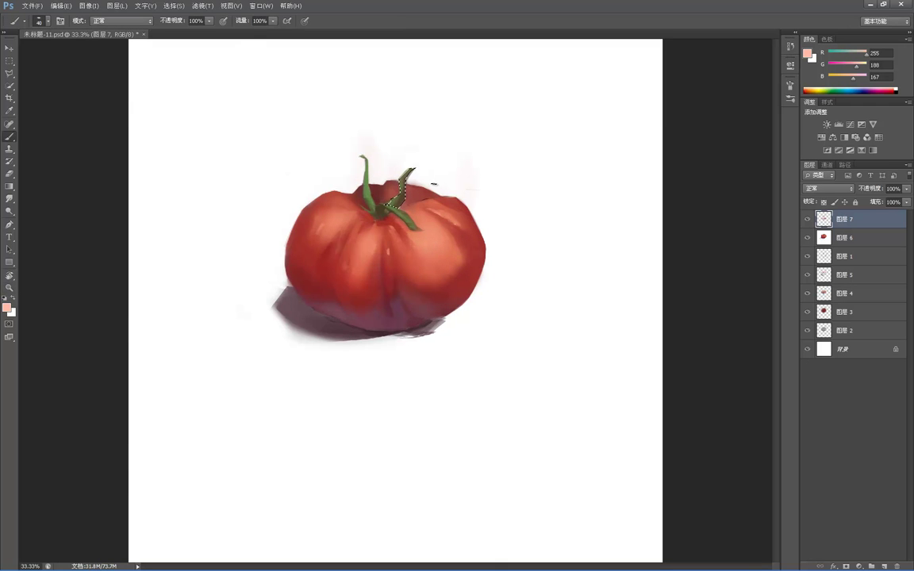
Step: Clear the selection around the right stem and clean up the background beside the stems with sampled off-white
key(m)
right_click(415, 169)
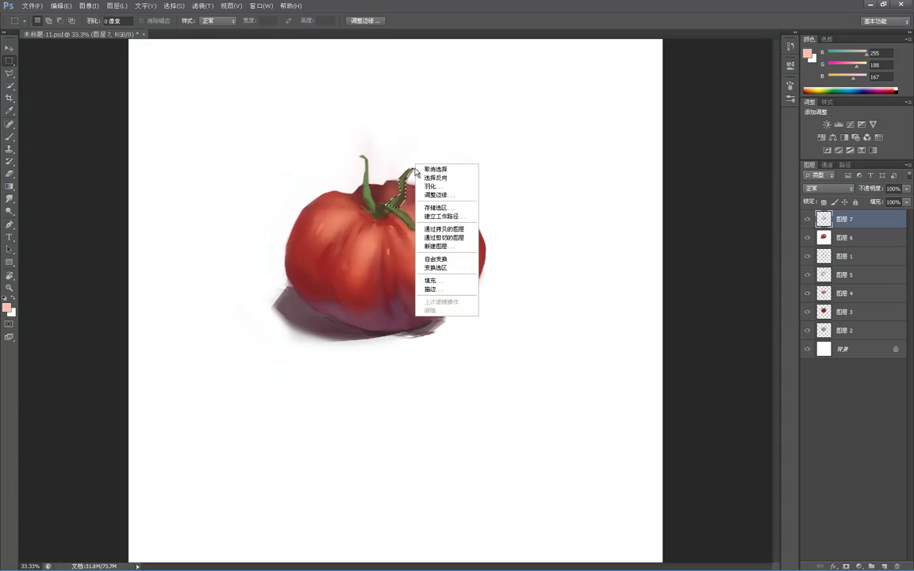
click(415, 170)
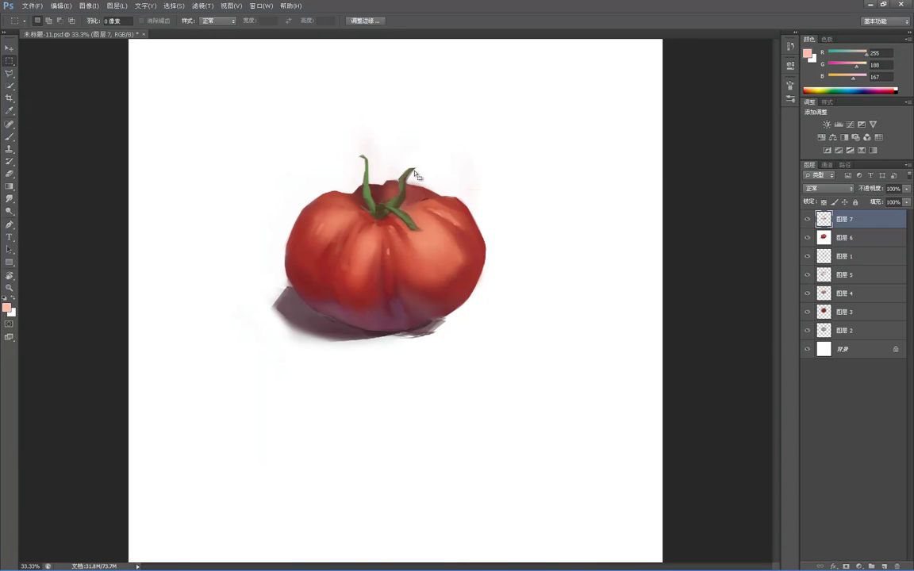
key(b)
alt+click(374, 155)
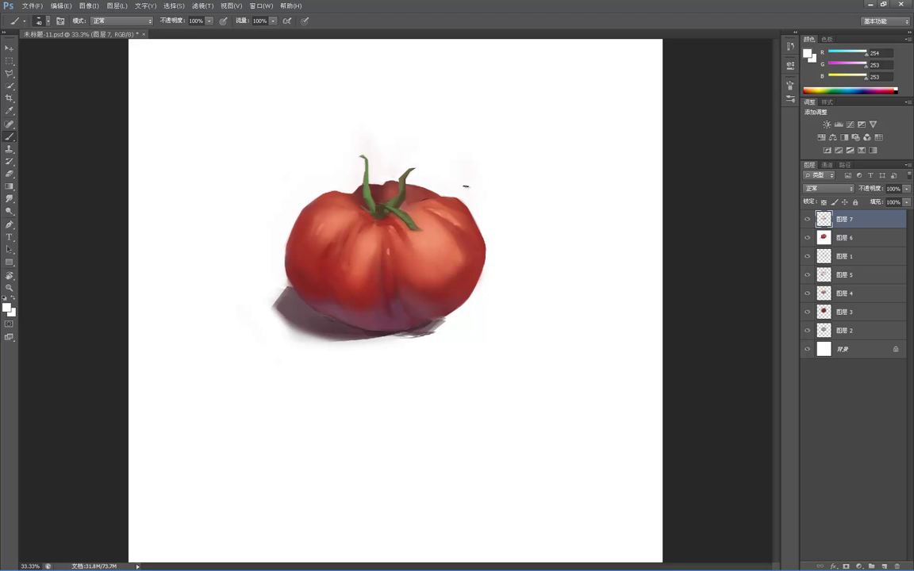
ctrl+click(454, 193)
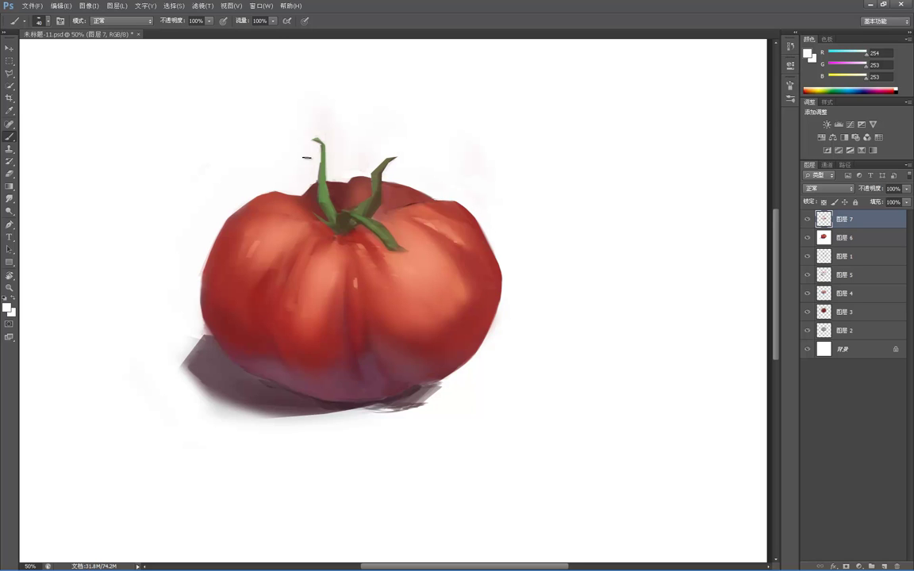
Step: Trace a closed polygonal selection around the left upright stem, from its curled tip to its base
key(l)
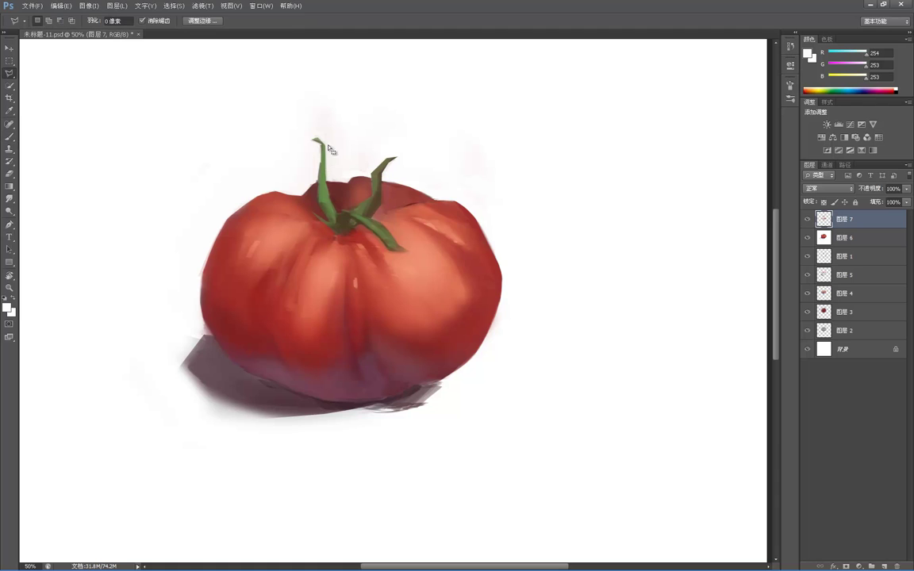
click(313, 138)
click(324, 143)
click(326, 182)
click(332, 198)
click(336, 214)
click(337, 223)
click(329, 222)
click(317, 201)
click(320, 163)
click(321, 144)
click(311, 139)
click(317, 138)
click(323, 149)
Step: Try copying the selected left stem onto its own layer and sampling its greens, and undo the copy
key(ctrl+j)
key(b)
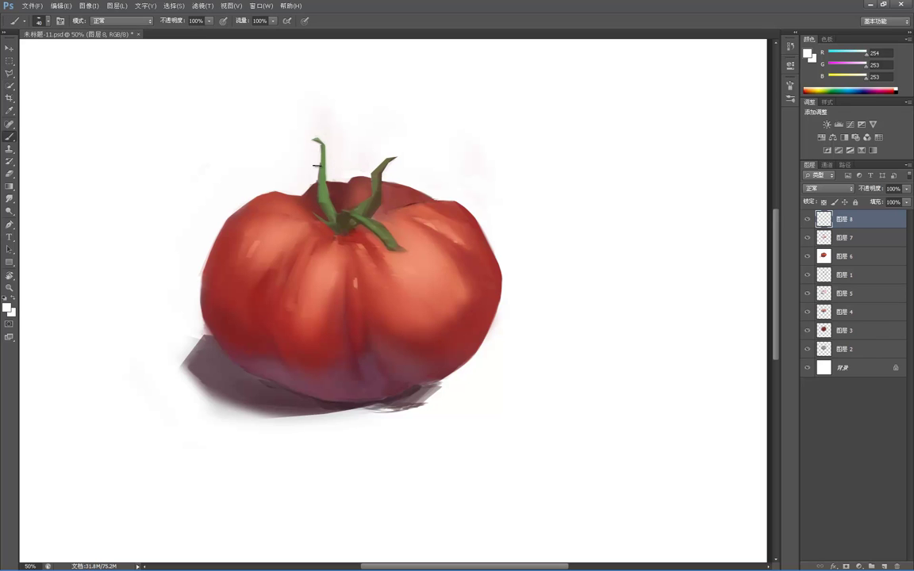
alt+click(347, 219)
alt+click(331, 202)
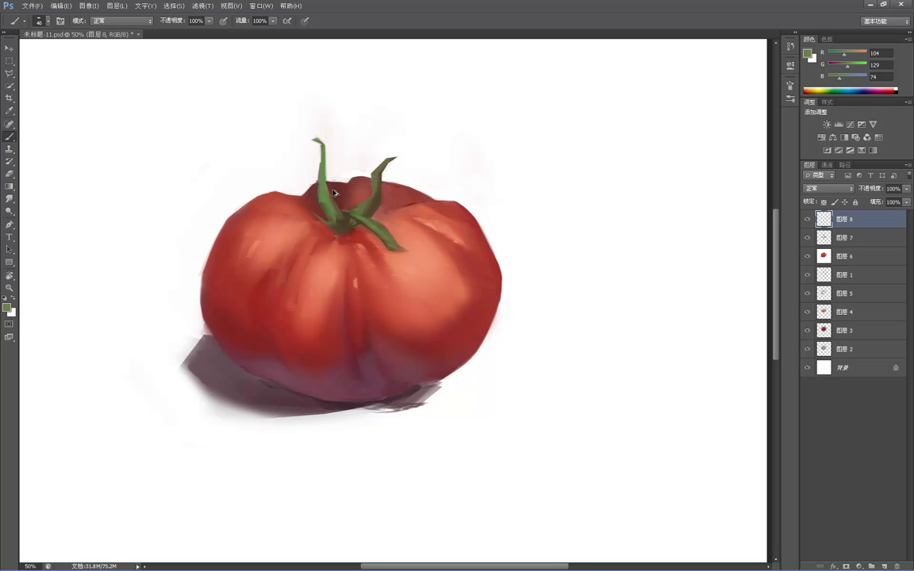
key(ctrl+z)
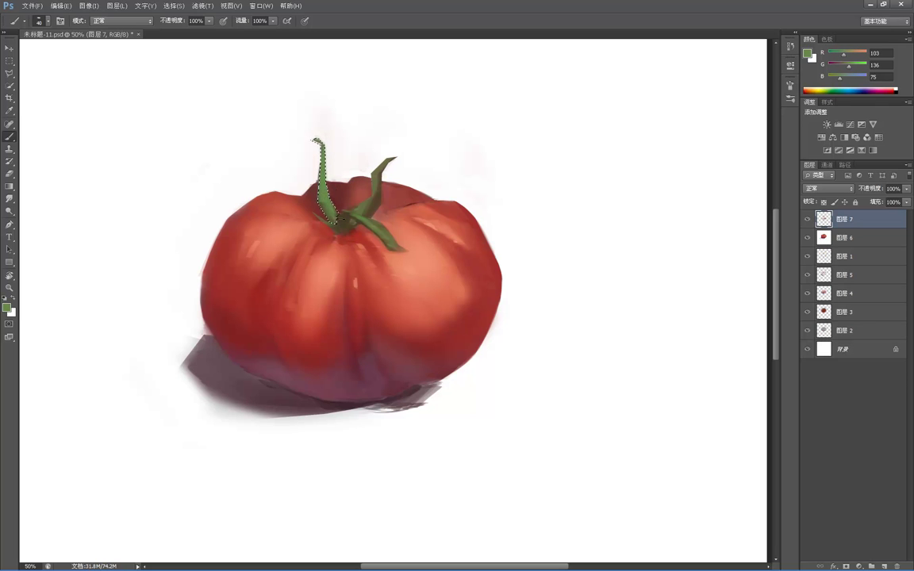
Step: Shade the selected left stem with a sampled olive green and invert the selection
alt+click(331, 213)
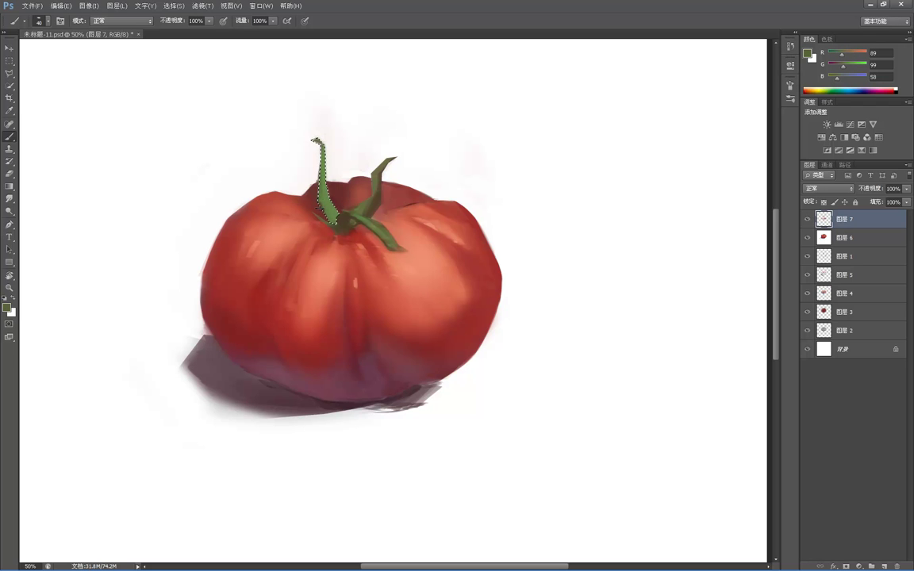
drag(317, 141, 324, 157)
key(l)
right_click(319, 150)
click(338, 165)
Step: Clean the background around the left stem with sampled off-white, enlarge the brush to 100 pixels, and clear the selection
key(b)
alt+click(310, 143)
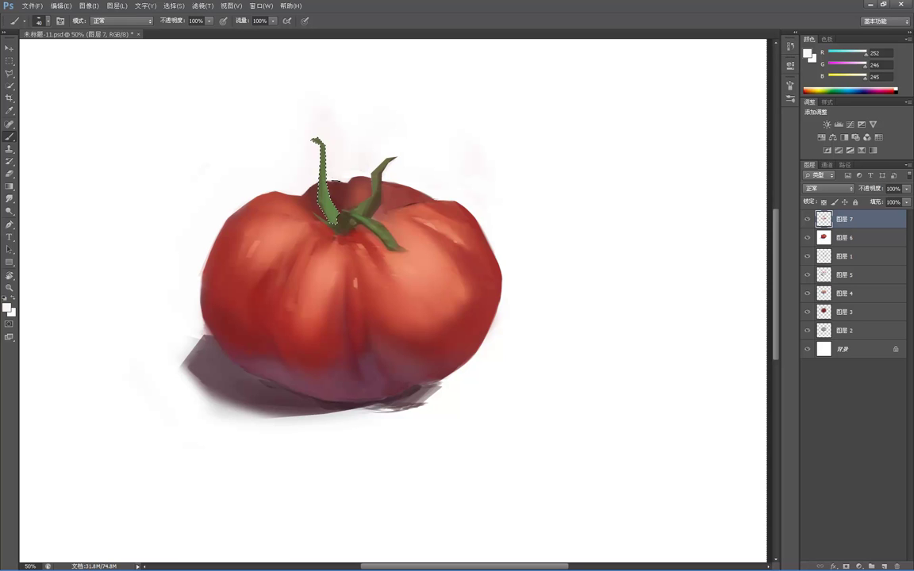
key(bracketright)
key(bracketright)
key(bracketright)
key(bracketright)
key(bracketright)
key(bracketright)
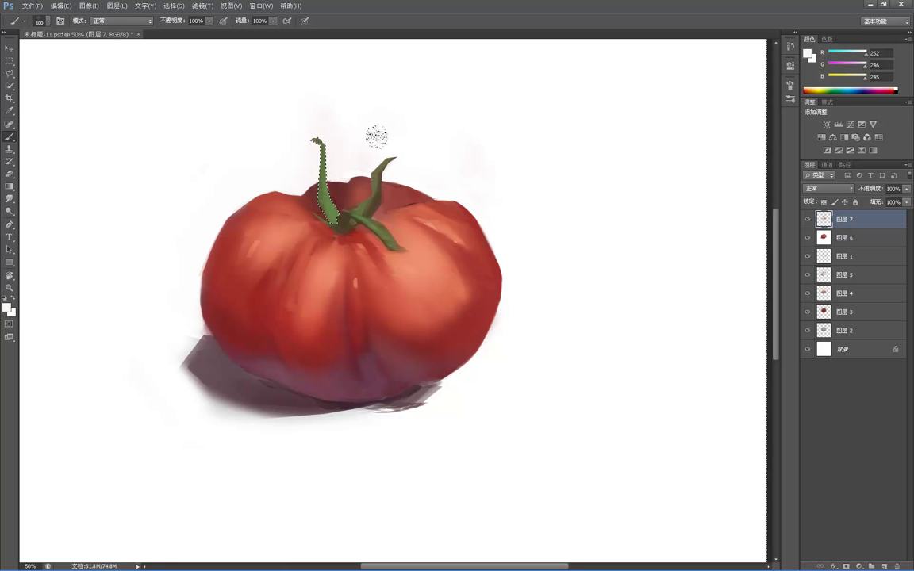
key(m)
click(310, 176)
key(b)
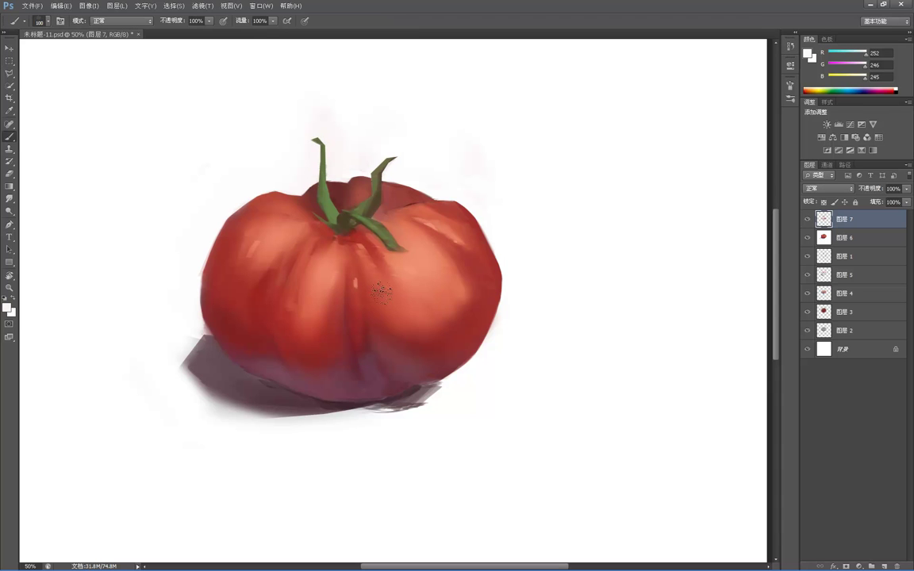
Step: Choose the flat 100-pixel brush tip and reduce its size to 30 pixels
right_click(383, 285)
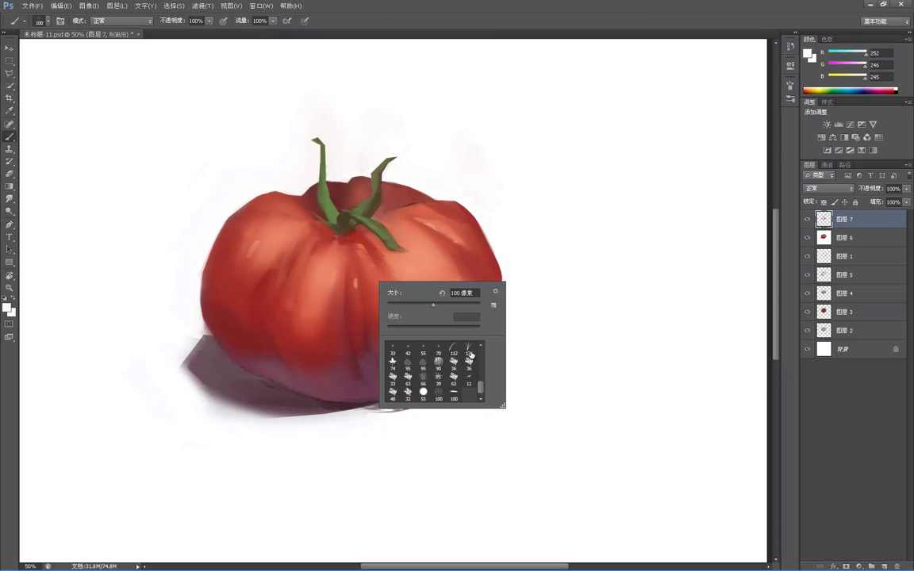
click(455, 396)
click(544, 288)
key(bracketleft)
key(bracketleft)
key(bracketleft)
key(bracketleft)
key(bracketleft)
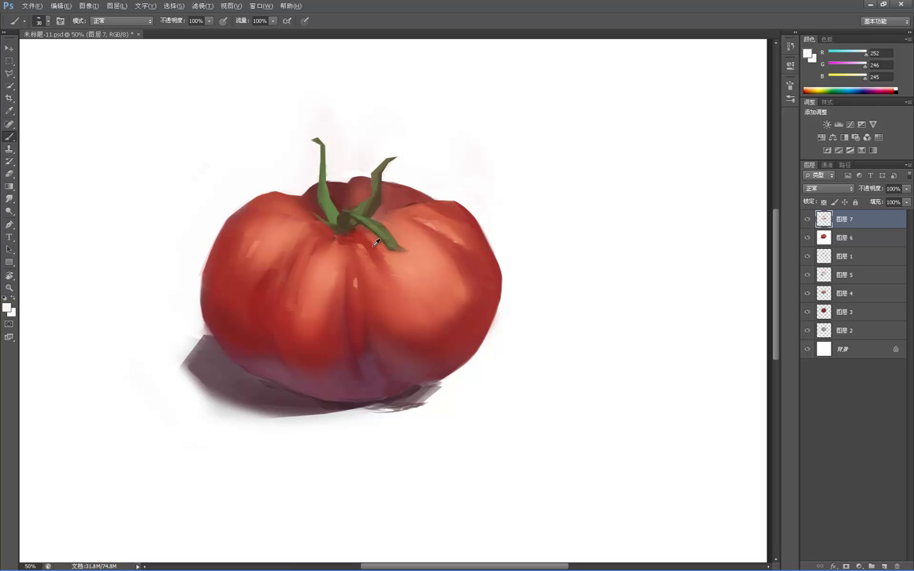
Step: Paint the creases running down from the stem base with sampled reds, salmon and dark maroon
alt+click(372, 246)
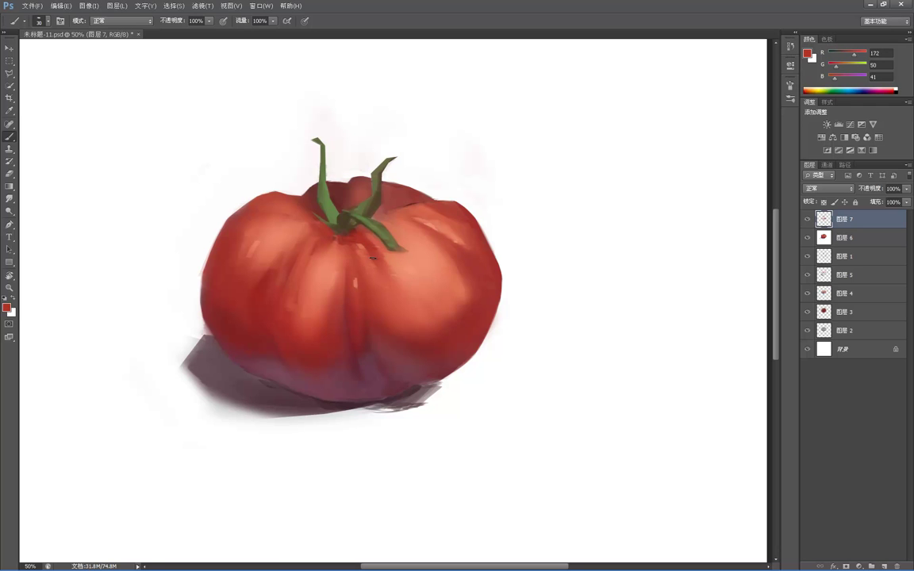
alt+click(366, 261)
alt+click(358, 239)
alt+click(348, 242)
alt+click(350, 258)
alt+click(370, 277)
alt+click(377, 323)
alt+click(365, 292)
alt+click(373, 241)
alt+click(366, 245)
drag(368, 249, 379, 281)
alt+click(380, 331)
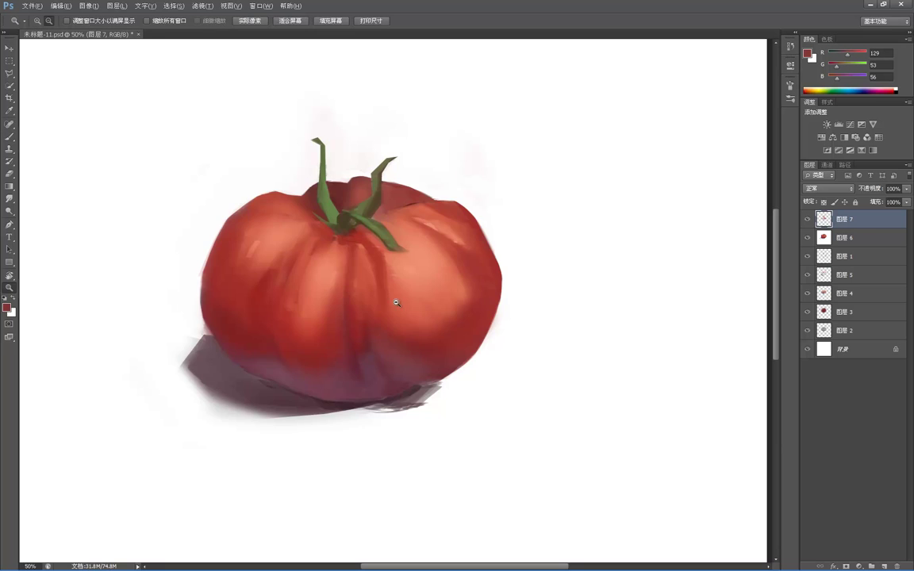
Step: Inspect the reworked central creases from a distance and close up
alt+click(396, 303)
alt+click(389, 290)
alt+click(364, 251)
ctrl+click(420, 257)
ctrl+click(402, 223)
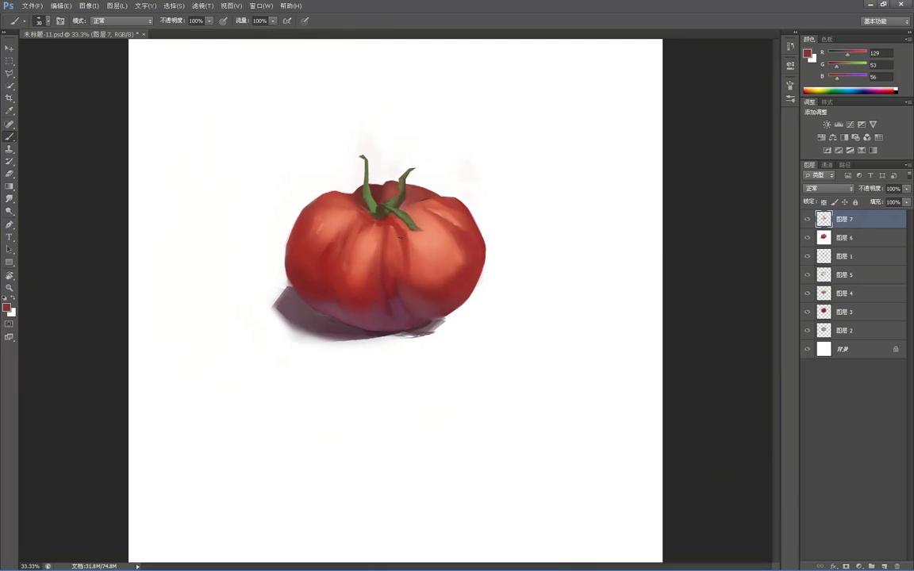
click(400, 236)
right_click(393, 230)
key(Escape)
key(b)
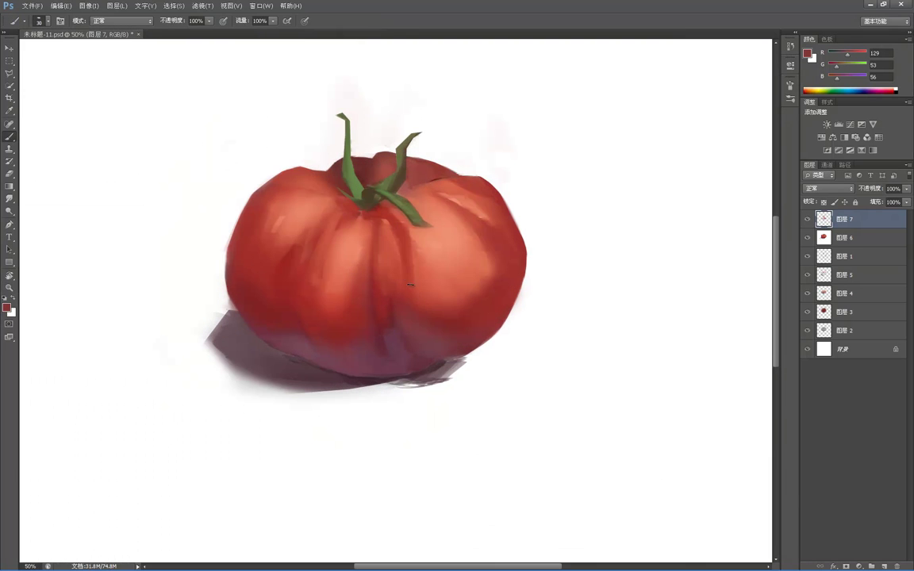
Step: Switch to a round brush tip, sample the salmon red beside the central crease, and set the size to 45 pixels
right_click(396, 267)
drag(510, 376, 507, 333)
click(423, 335)
click(468, 150)
alt+click(389, 230)
key(bracketright)
key(bracketright)
key(bracketright)
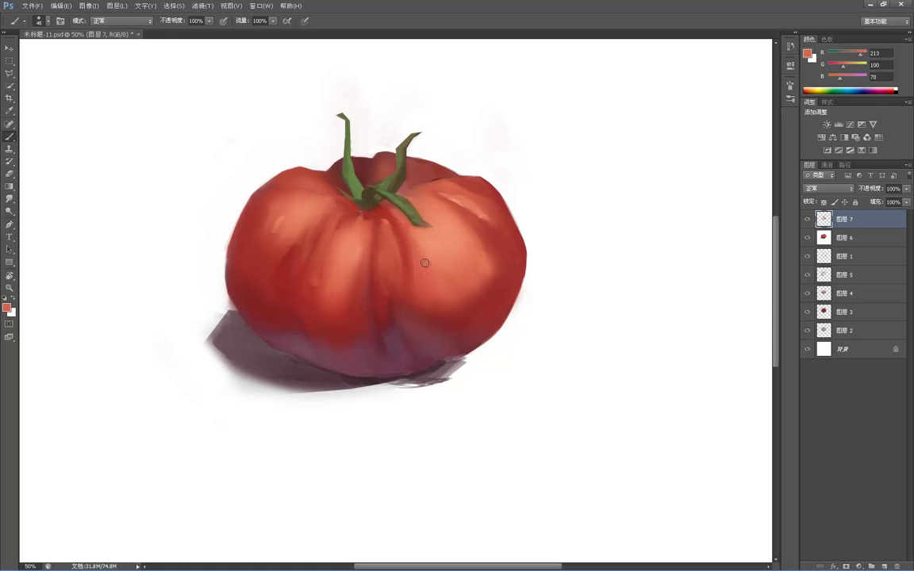
Step: Blend the fold just right of the central crease with sampled red and salmon using a 60-pixel brush
alt+click(404, 276)
alt+click(358, 188)
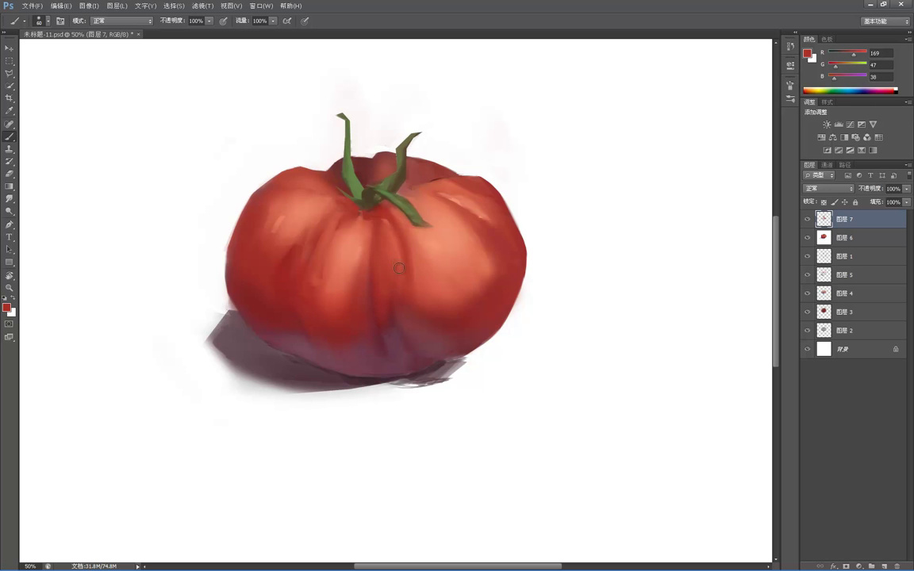
alt+click(393, 234)
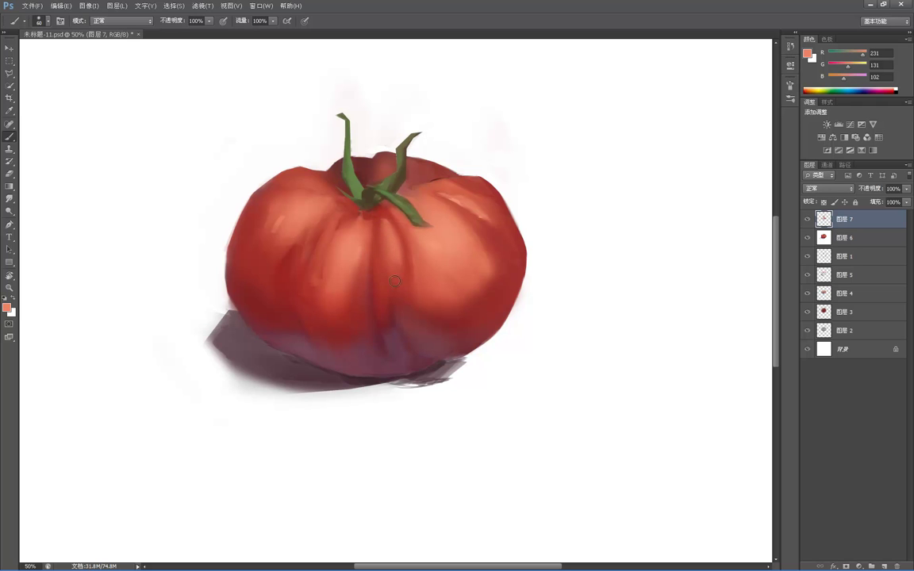
Step: Examine the blended fold at several zoom levels to judge how it reads on the whole tomato
key(z)
alt+click(383, 183)
alt+click(383, 183)
alt+click(383, 183)
alt+click(383, 183)
key(ctrl+plus)
key(ctrl+plus)
key(ctrl+plus)
key(b)
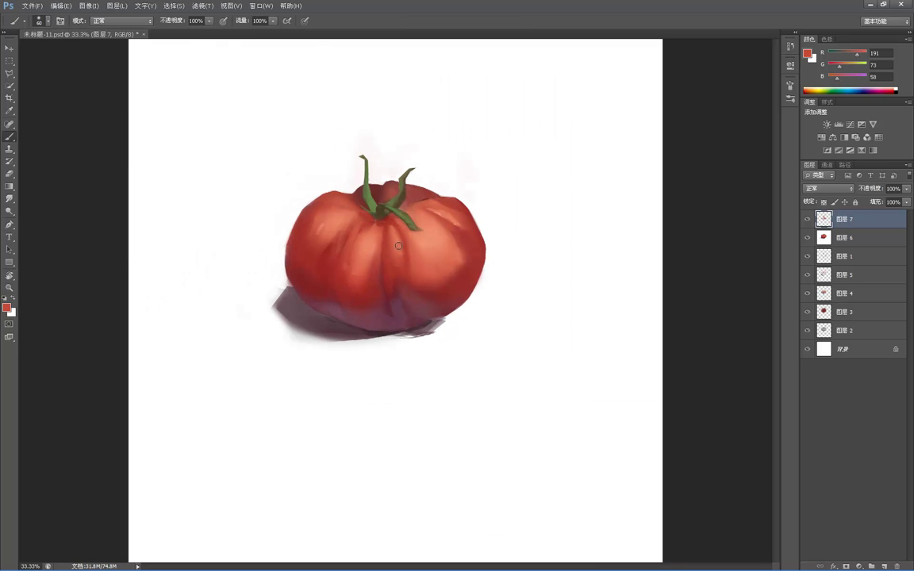
Step: Soften the crease beside the right lobe with sampled red using a brush enlarged to 100 pixels, and check it from a distance
alt+click(409, 241)
key(z)
alt+click(439, 220)
alt+click(428, 215)
alt+click(425, 213)
click(416, 223)
key(ctrl+plus)
key(ctrl+plus)
key(b)
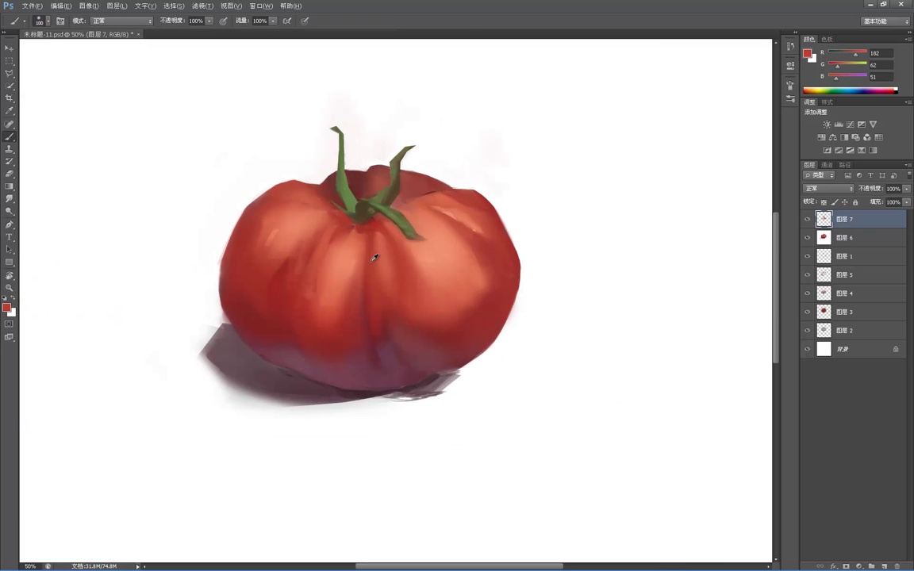
Step: Set the foreground colour to light pink #ffada0 and paint a soft highlight at the middle of the right lobe
click(7, 307)
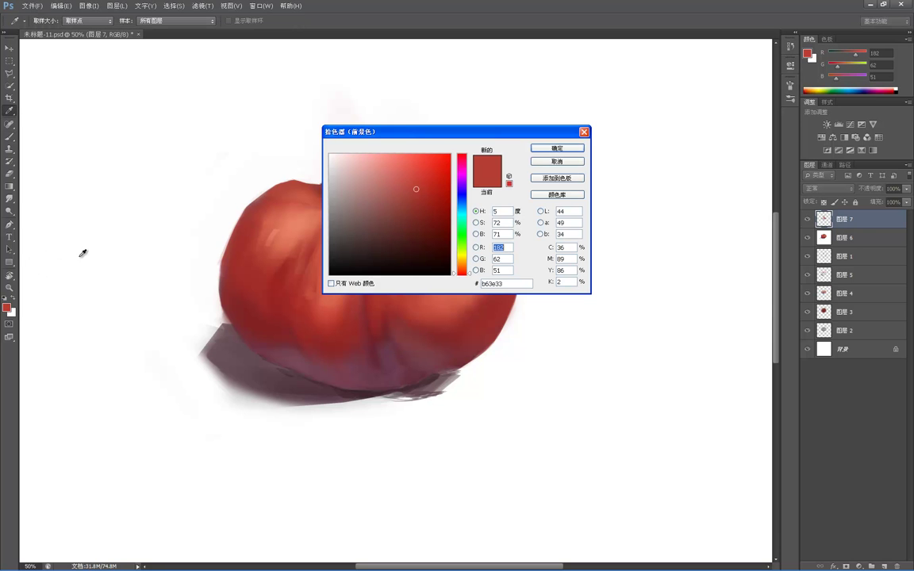
click(407, 178)
click(386, 170)
click(375, 154)
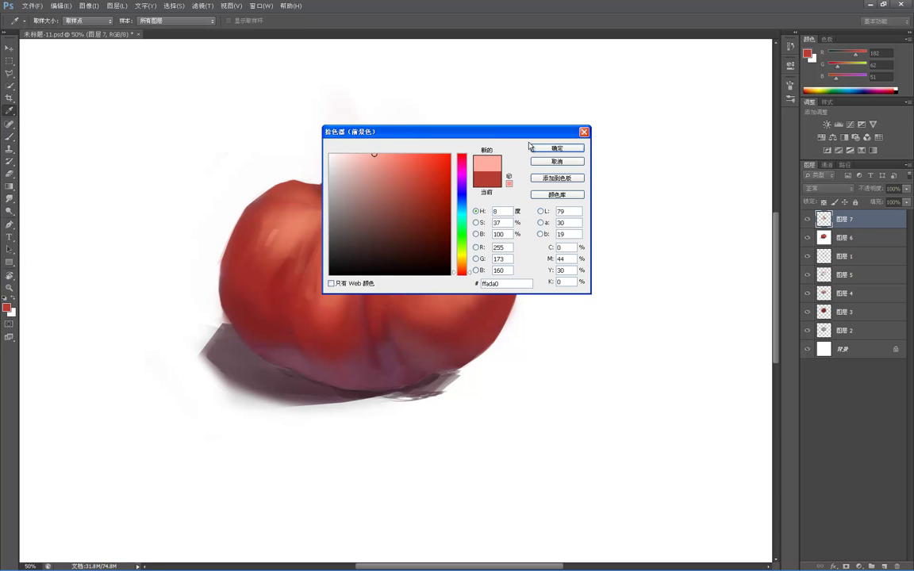
click(536, 148)
mouse_move(440, 272)
mouse_down()
mouse_move(465, 270)
mouse_move(449, 264)
mouse_up()
Step: Inspect the right lobe's new pink highlight from a distance and close up
key(z)
alt+click(415, 217)
alt+click(423, 214)
alt+click(437, 209)
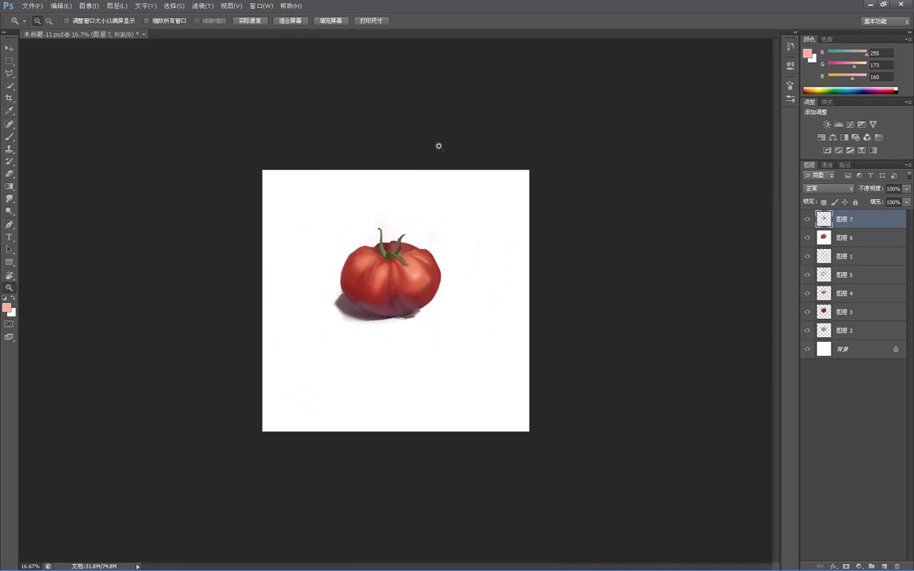
click(361, 251)
click(359, 249)
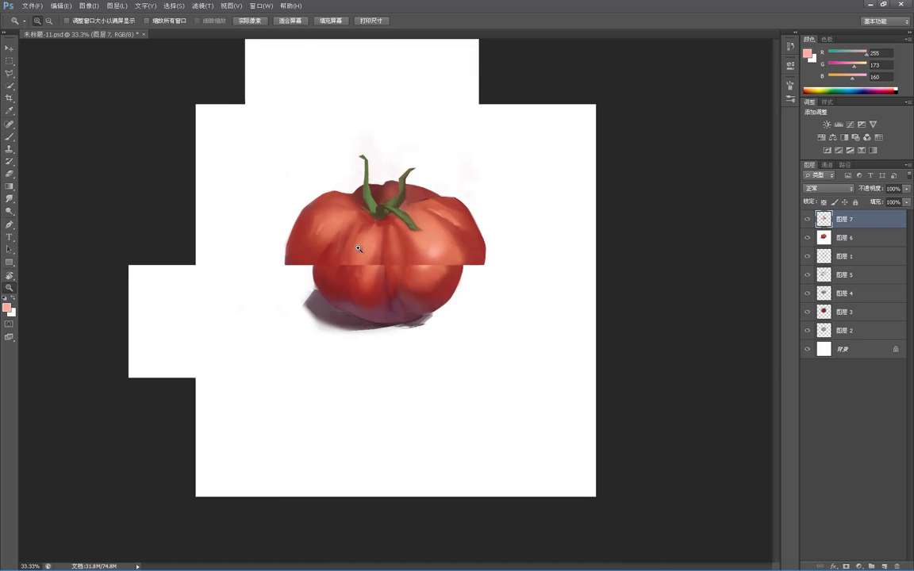
click(361, 244)
Step: Rework the folds on the tomato's left lobe with sampled dark red and light orange, using a brush reduced to 70 pixels
key(b)
key(bracketleft)
key(bracketleft)
key(bracketleft)
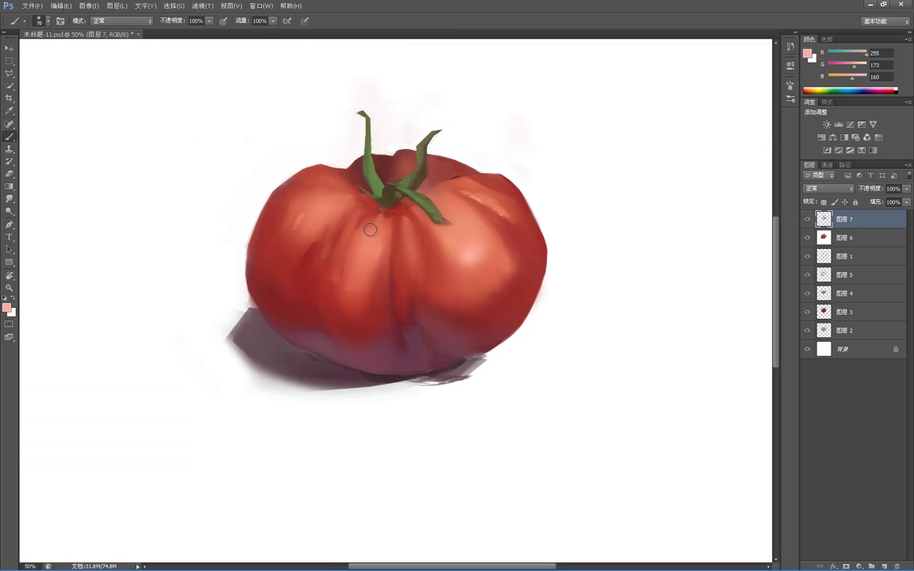
drag(345, 220, 378, 245)
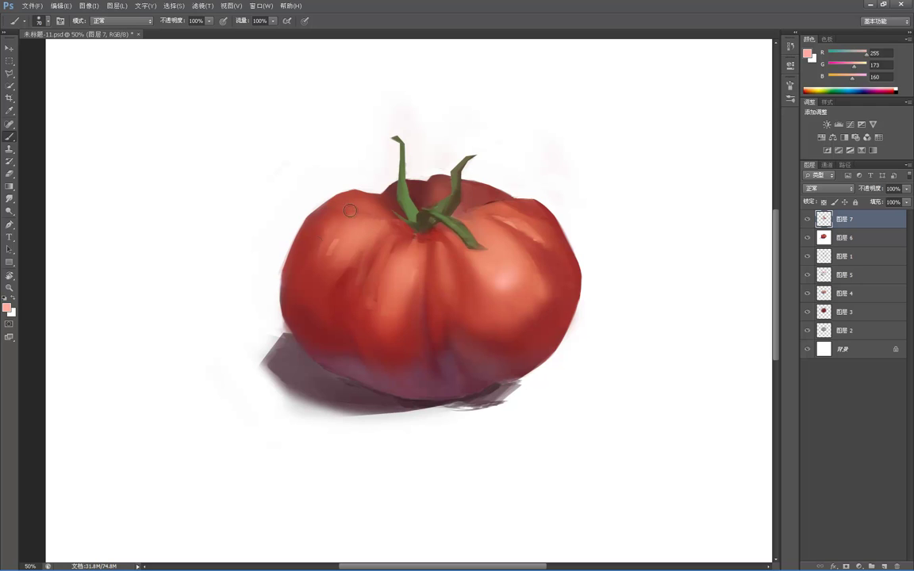
alt+click(319, 245)
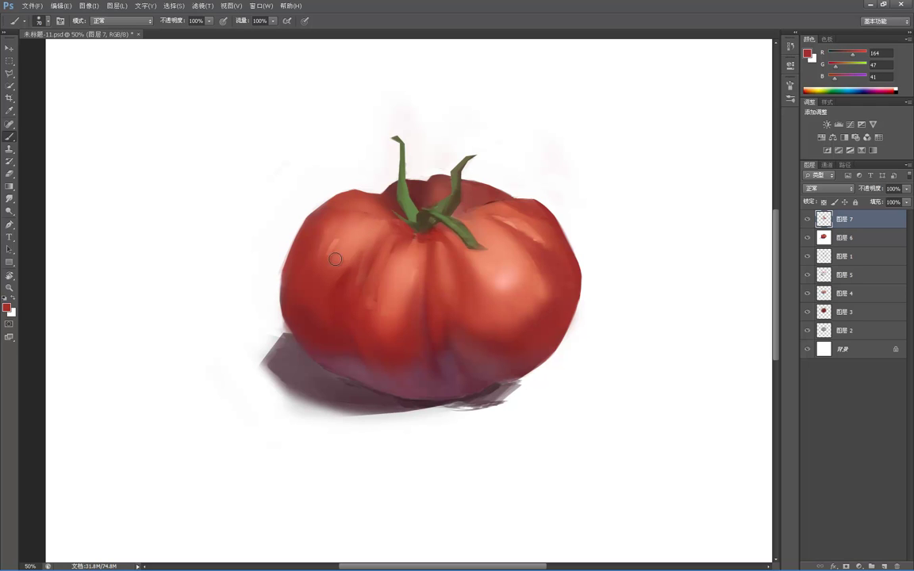
drag(327, 264, 357, 229)
alt+click(326, 219)
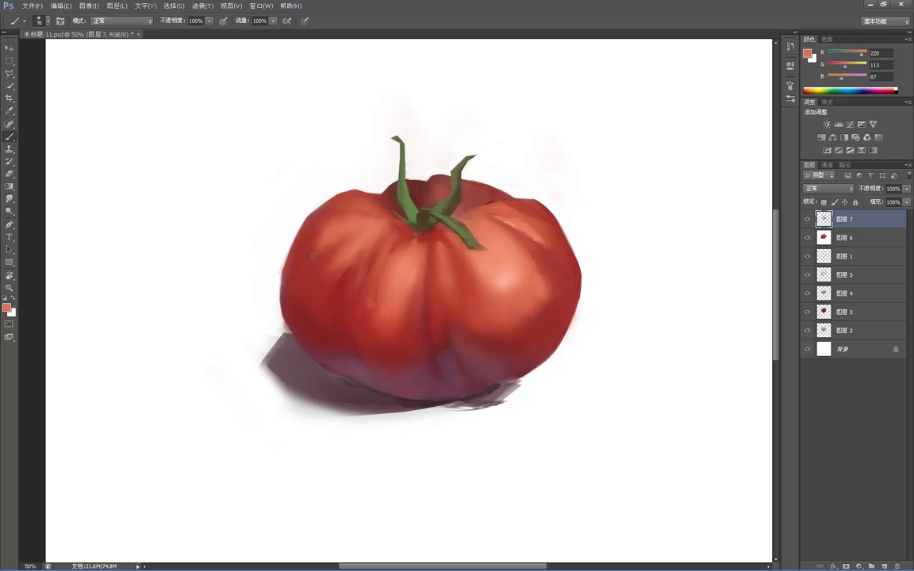
Step: Examine the reworked left lobe on the whole tomato at several zoom levels
key(z)
alt+click(383, 197)
alt+click(384, 195)
alt+click(389, 190)
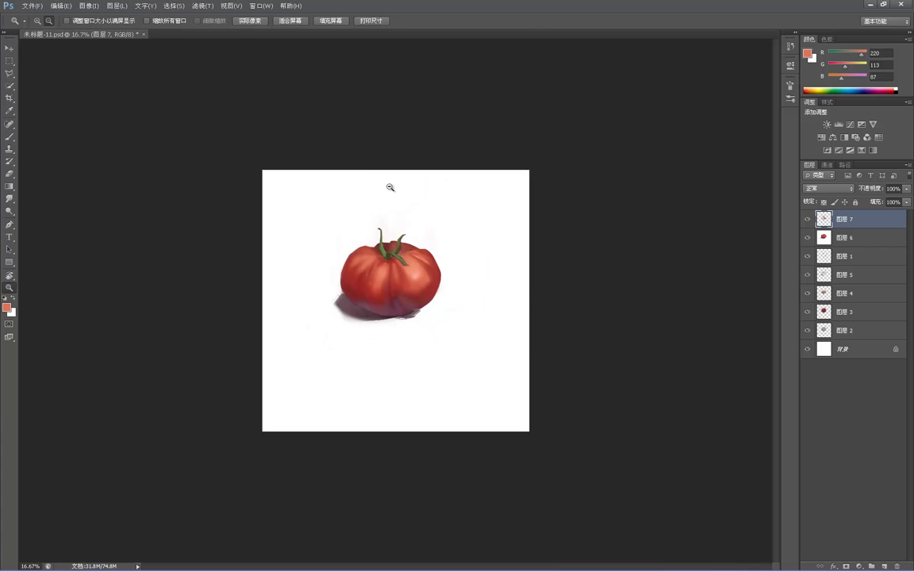
alt+click(387, 190)
click(405, 290)
click(404, 297)
click(404, 297)
Step: Soften the outer left and lower edges of the cast shadow with off-white sampled from the background
key(b)
alt+click(267, 303)
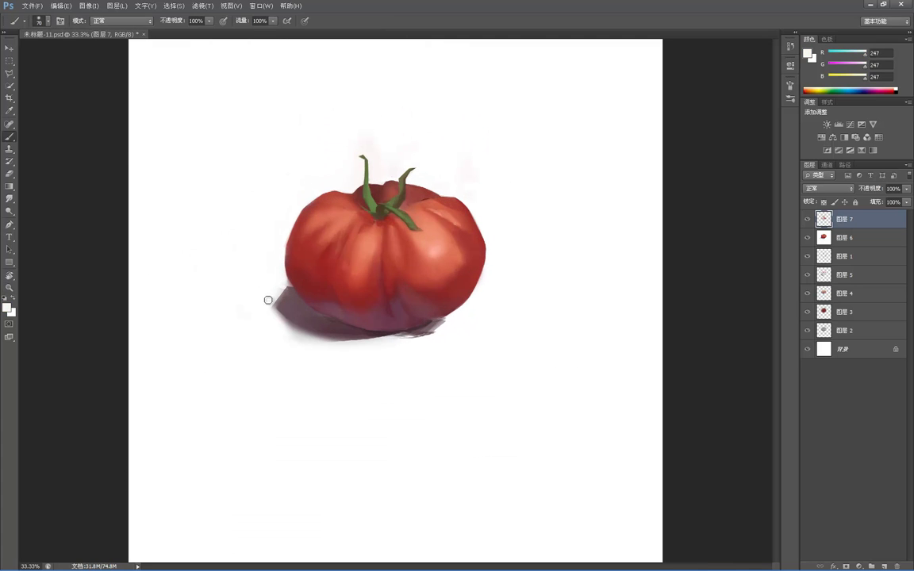
drag(273, 291, 280, 315)
drag(271, 271, 278, 284)
mouse_move(244, 270)
mouse_down()
mouse_move(305, 336)
mouse_move(278, 313)
mouse_move(344, 353)
mouse_up()
Step: Rebuild the cast shadow's lower edge with sampled dark purple and fade it outward with sampled off-white
alt+click(312, 331)
drag(305, 332, 371, 337)
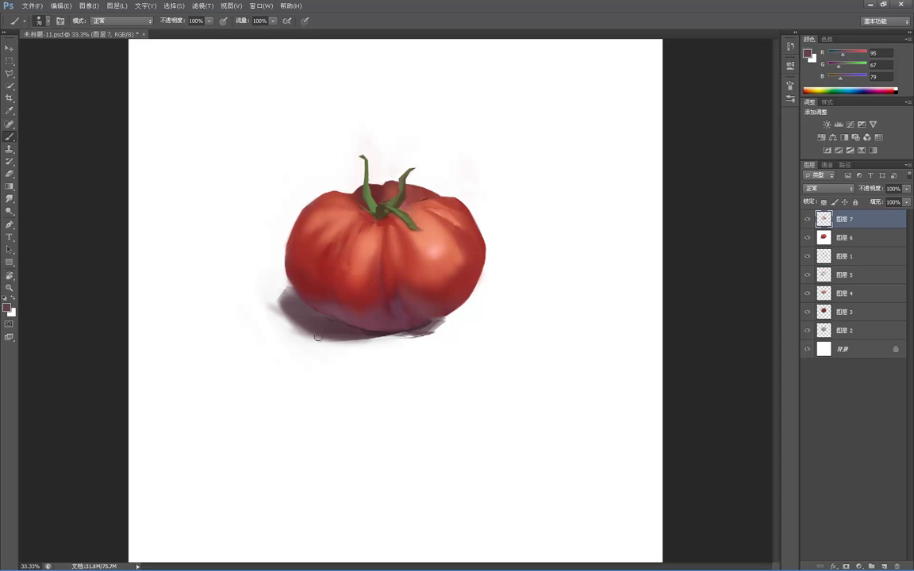
alt+click(251, 304)
mouse_move(271, 316)
mouse_down()
mouse_move(318, 342)
mouse_move(380, 348)
mouse_up()
drag(293, 336, 366, 347)
Step: Paint a small highlight on the middle lobe with sampled light pink and a 30-pixel brush, checking it from a distance
alt+click(438, 248)
key(bracketleft)
key(bracketleft)
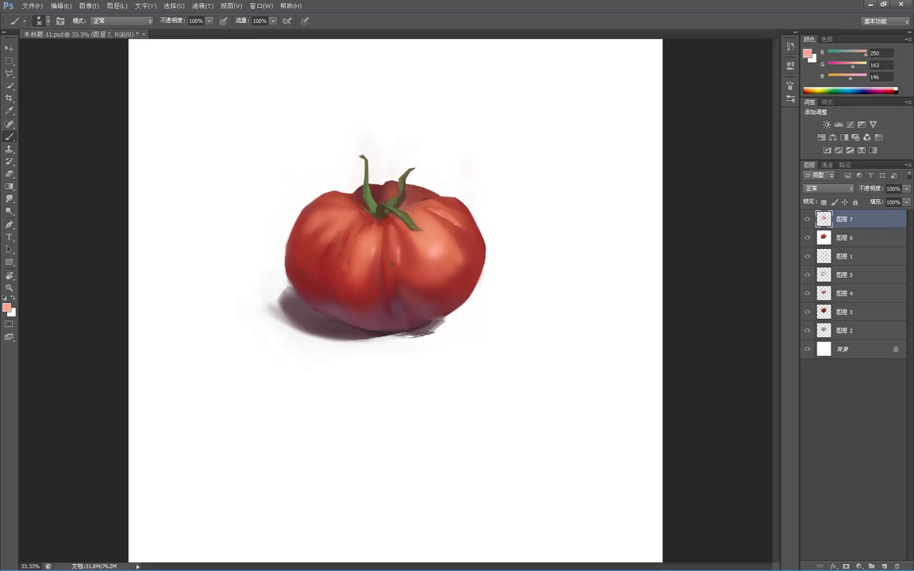
key(z)
alt+click(371, 147)
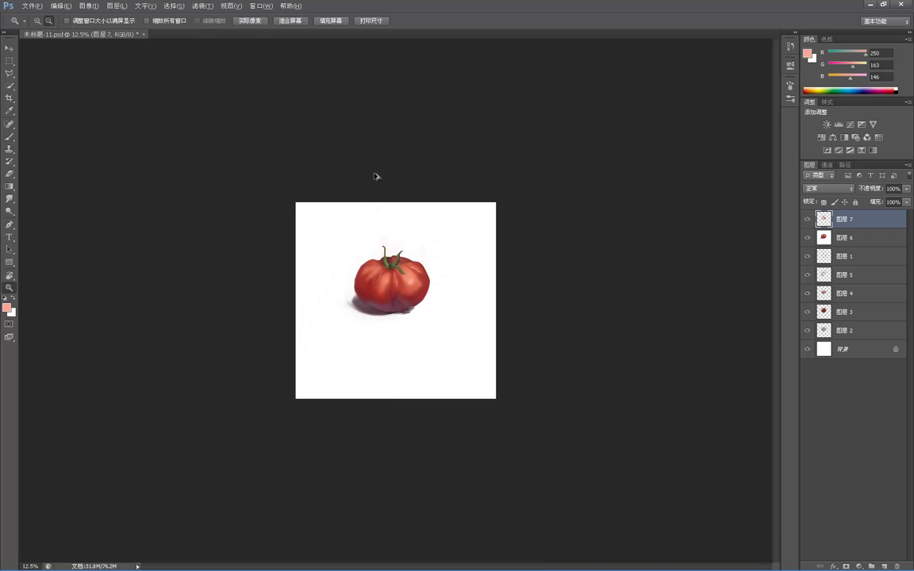
click(371, 203)
click(340, 157)
key(b)
alt+click(434, 245)
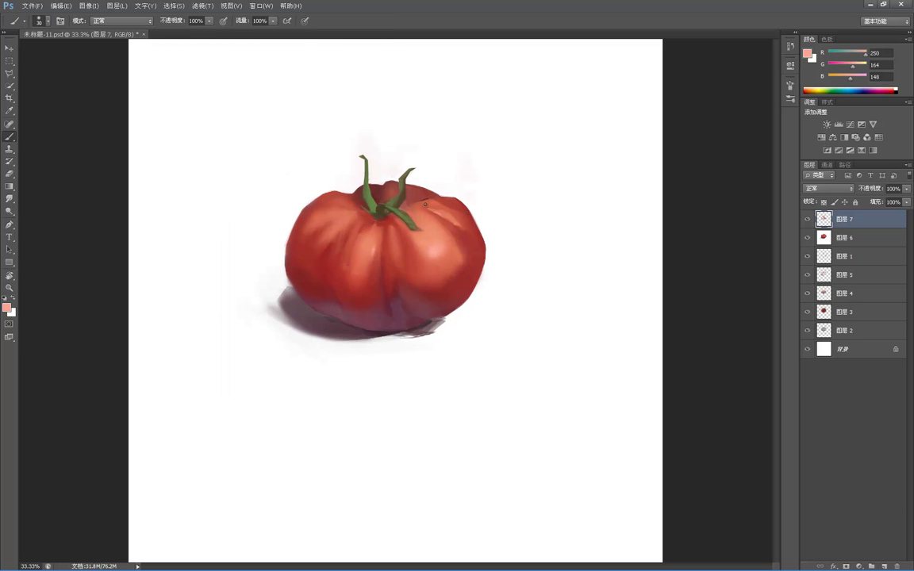
Step: Refine the hollow behind the stems with sampled dark reds, using a flat brush preset reduced to 15 pixels
scroll(414, 191, up, 1)
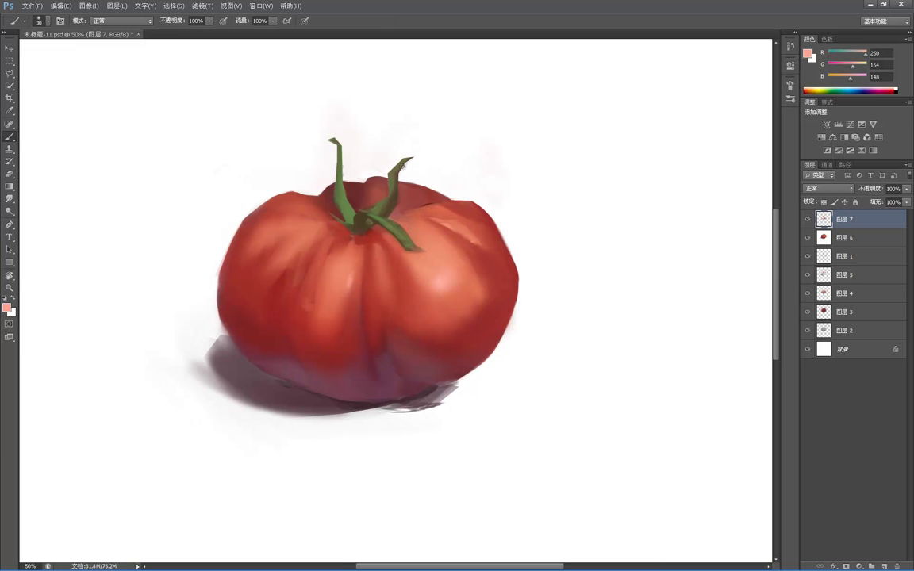
alt+click(359, 192)
right_click(360, 192)
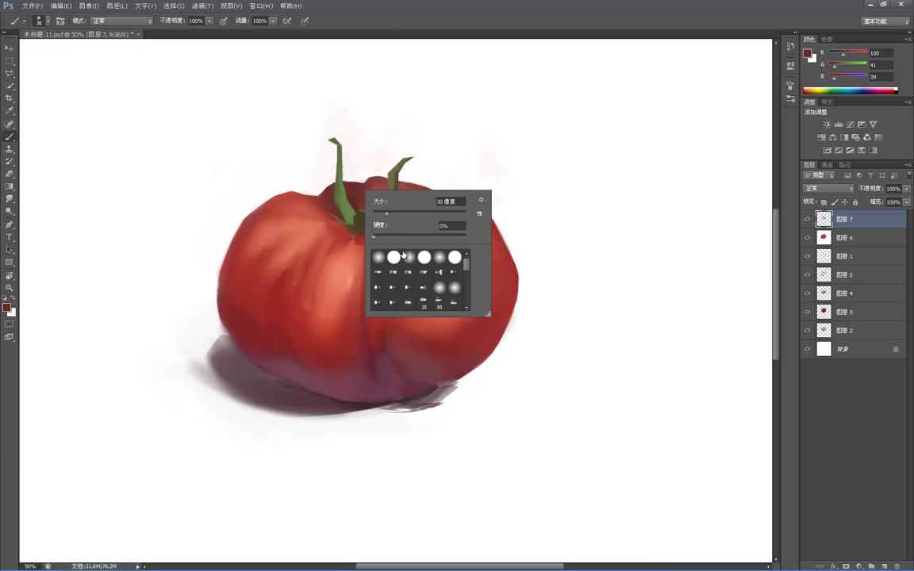
drag(465, 265, 465, 311)
click(442, 302)
click(440, 160)
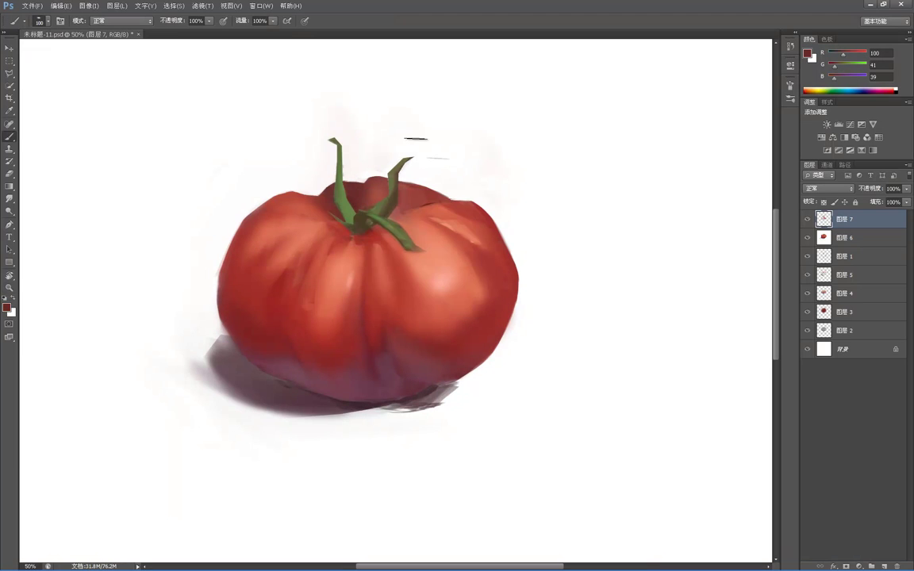
key(bracketleft)
key(bracketleft)
key(bracketleft)
alt+click(358, 190)
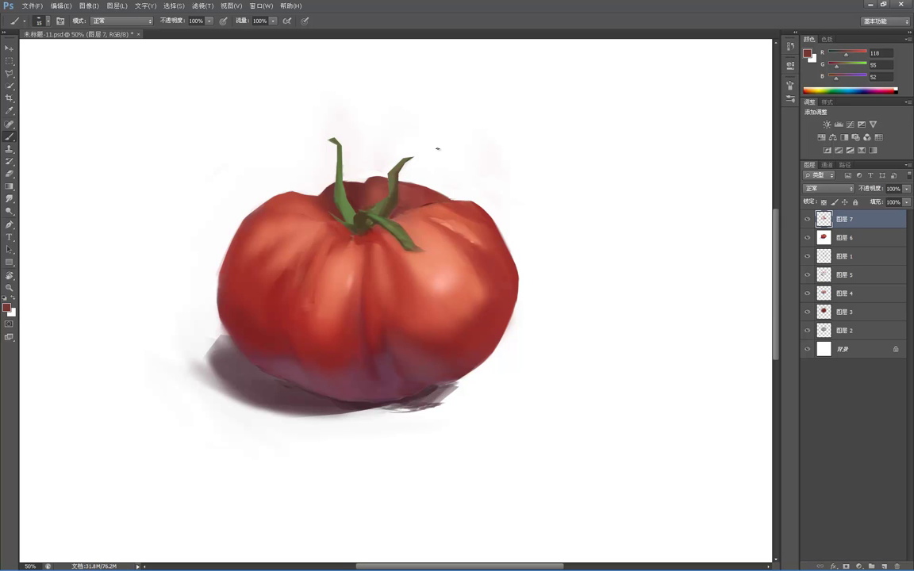
Step: Blend the lower shading between the left and middle lobes with repeatedly sampled reds, using the flat brush enlarged to 60 pixels
alt+click(305, 326)
key(bracketright)
key(bracketright)
alt+click(307, 337)
alt+click(310, 318)
alt+click(326, 272)
alt+click(291, 307)
alt+click(321, 357)
alt+click(295, 338)
alt+click(333, 355)
Step: Check the tomato from a distance and blend the shading below the right lobe's highlight with sampled dark red
key(z)
alt+click(349, 242)
alt+click(351, 239)
alt+click(354, 217)
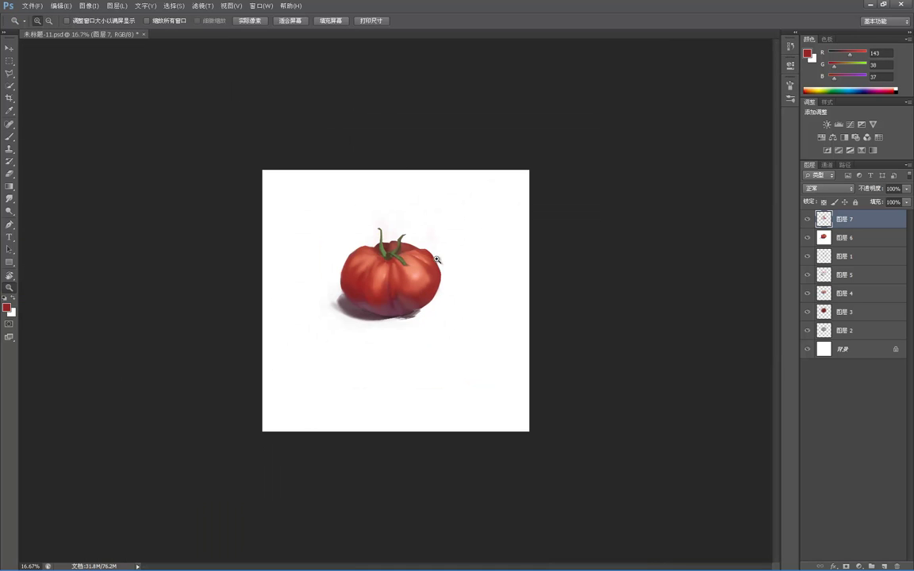
click(436, 259)
click(437, 260)
click(430, 243)
key(b)
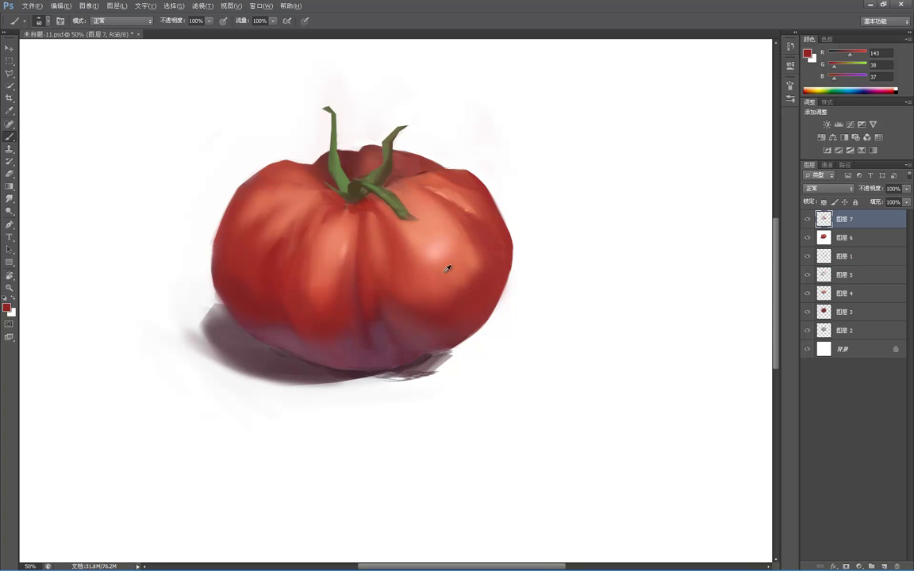
alt+click(460, 295)
drag(446, 260, 451, 291)
Step: Add tiny highlights to the folds around the stem base with sampled salmon and a 10-pixel brush
key(z)
click(454, 291)
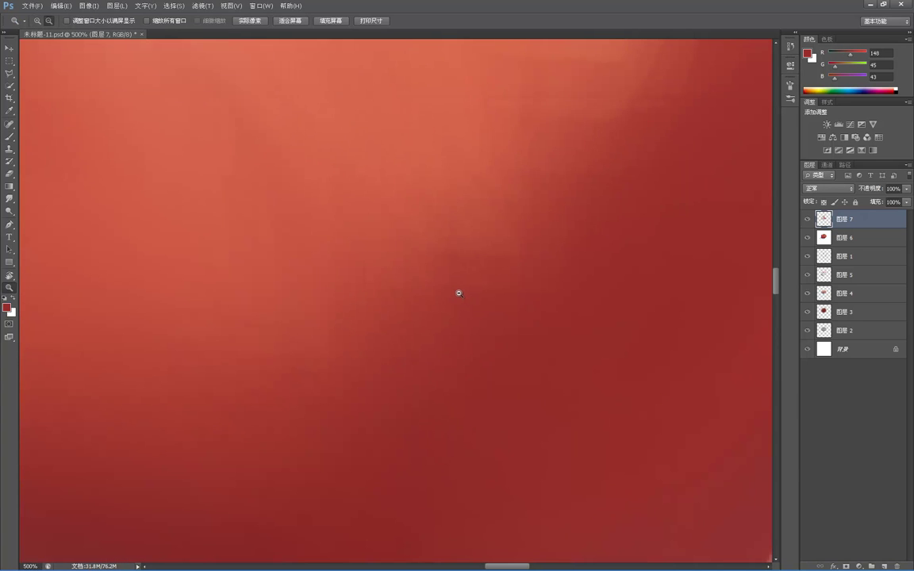
alt+click(459, 293)
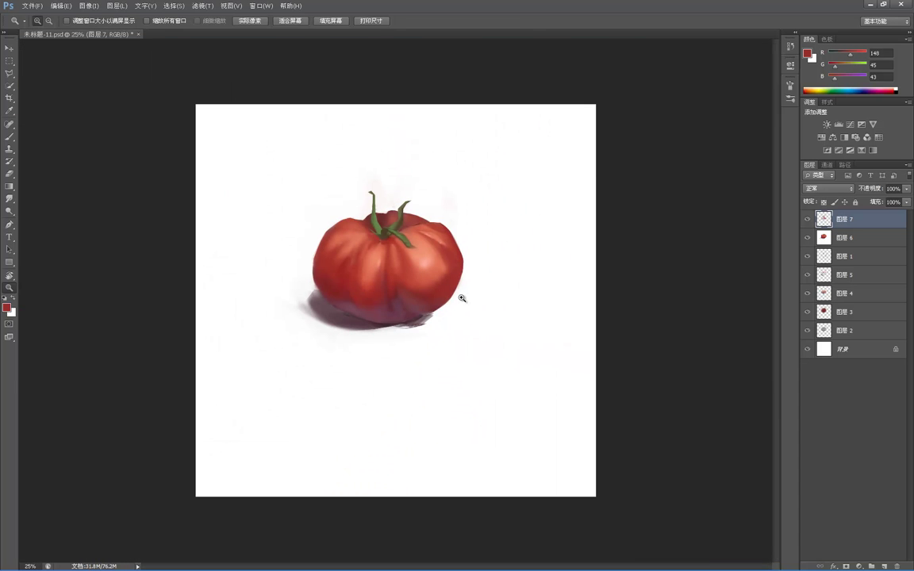
click(463, 298)
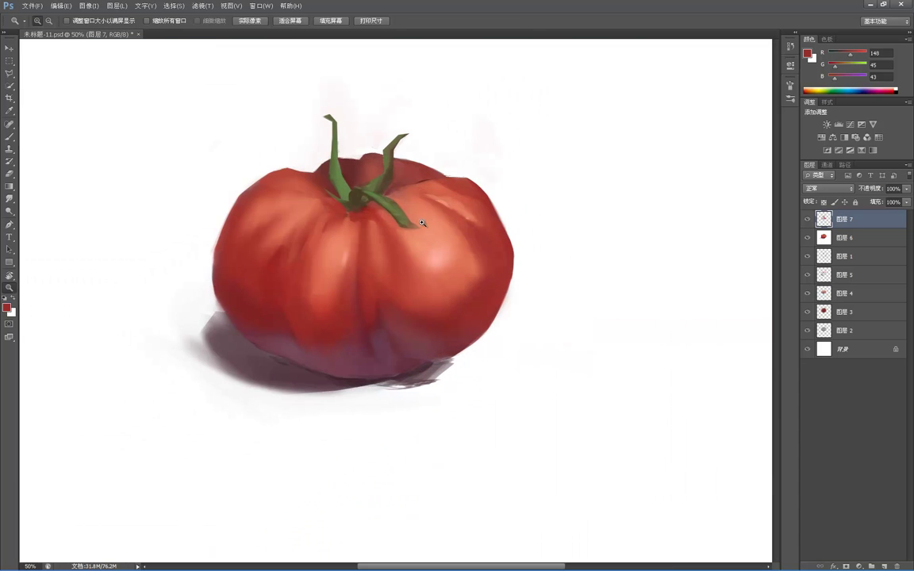
key(p)
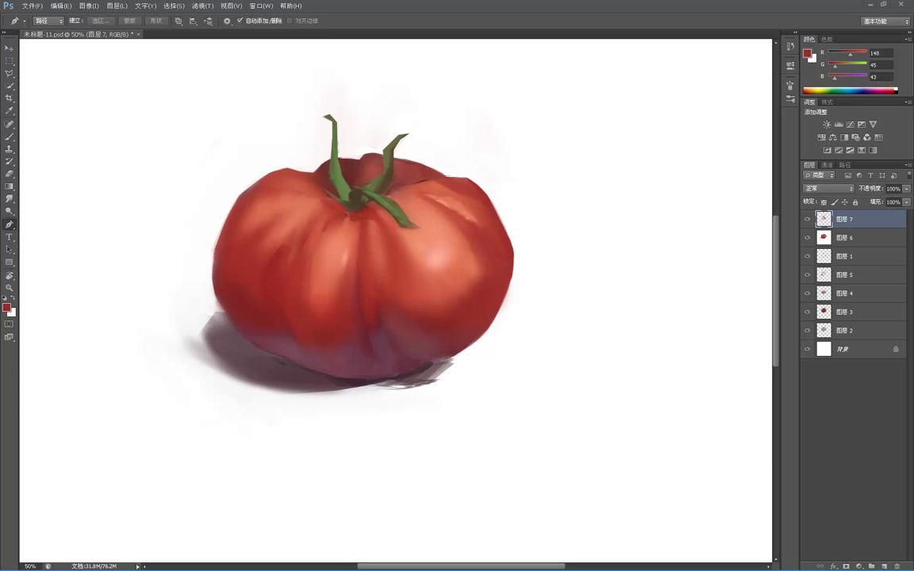
key(b)
alt+click(347, 241)
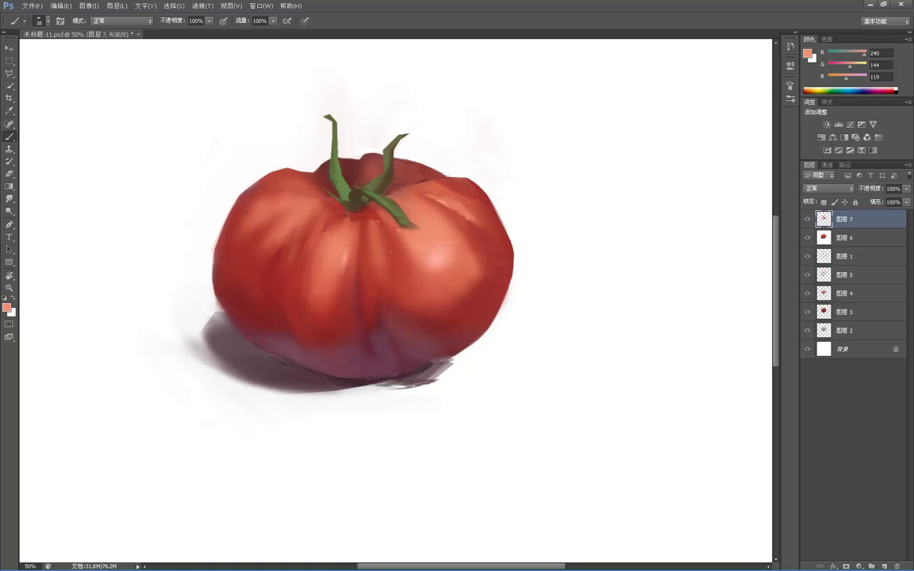
Step: Examine the tiny highlights around the stem base close up and from a distance
key(z)
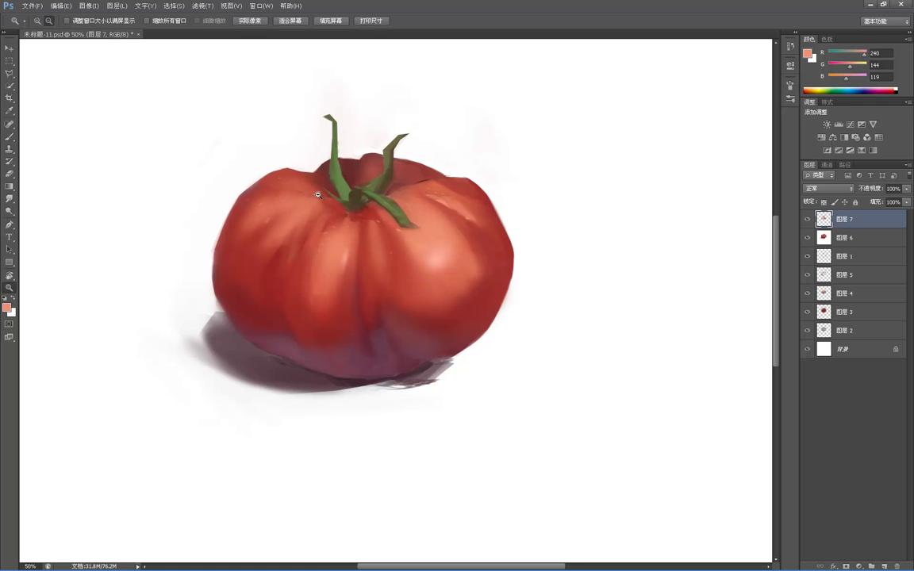
alt+click(311, 183)
alt+click(311, 183)
alt+click(310, 184)
click(398, 230)
click(398, 231)
click(398, 230)
key(b)
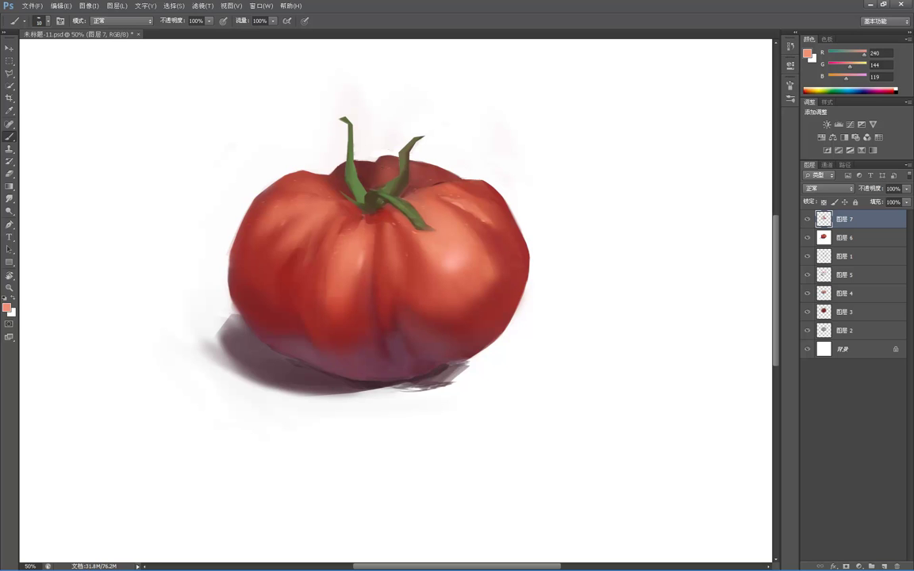
key(z)
alt+click(407, 157)
alt+click(405, 157)
alt+click(401, 155)
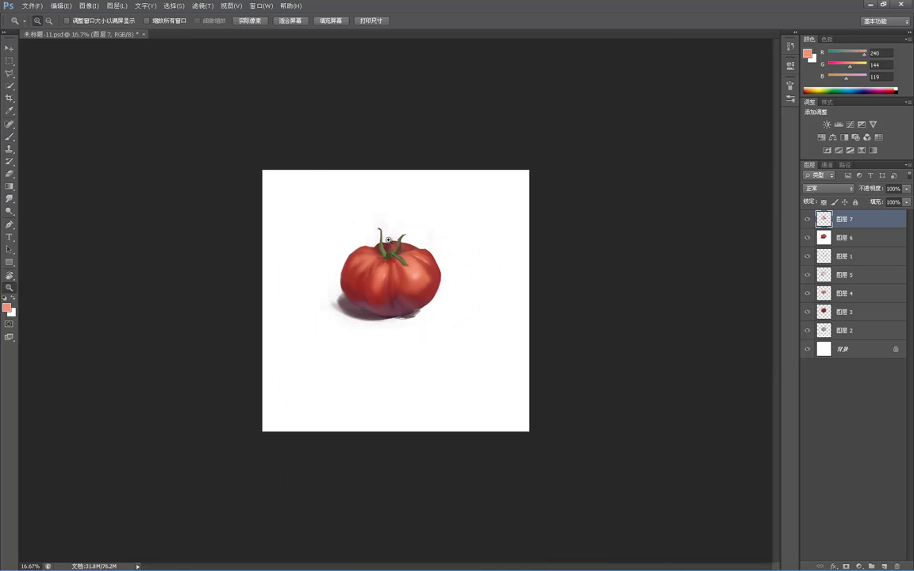
click(370, 215)
click(374, 214)
click(374, 214)
Step: Touch up the crease below the stem with sampled red and a 30-pixel brush, and check it from a distance
key(b)
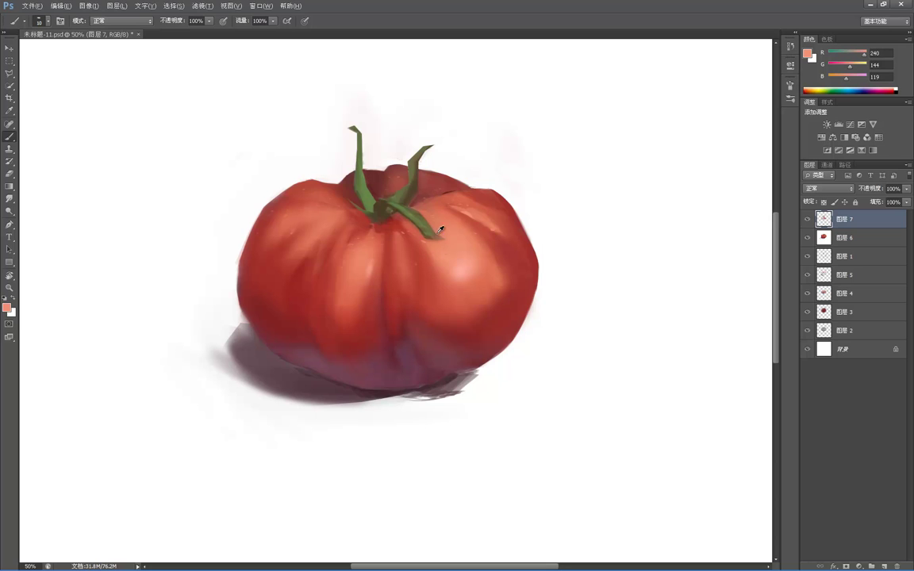
alt+click(395, 244)
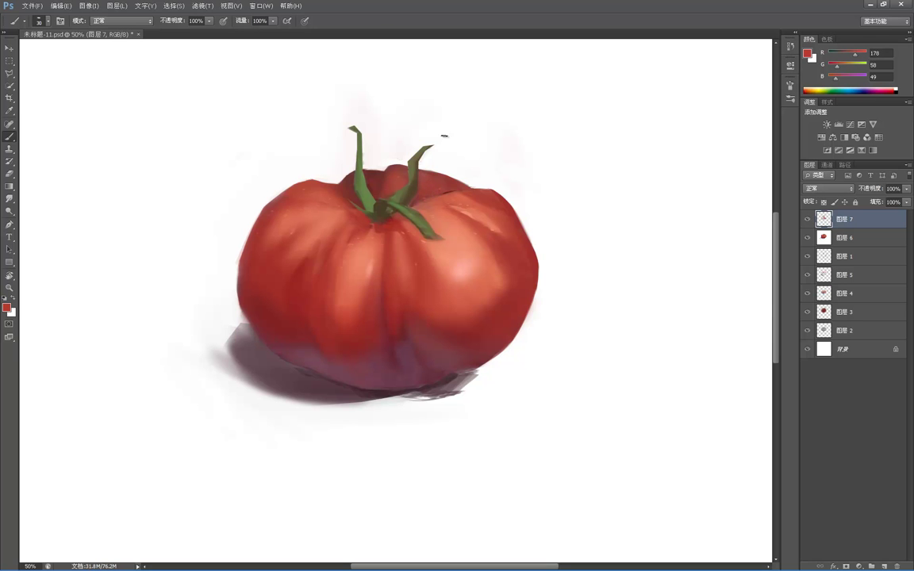
key(z)
alt+click(458, 143)
alt+click(458, 143)
alt+click(449, 127)
Step: Clean up the tomato's upper-right outline by alternating sampled off-white and dark red
click(441, 210)
click(434, 200)
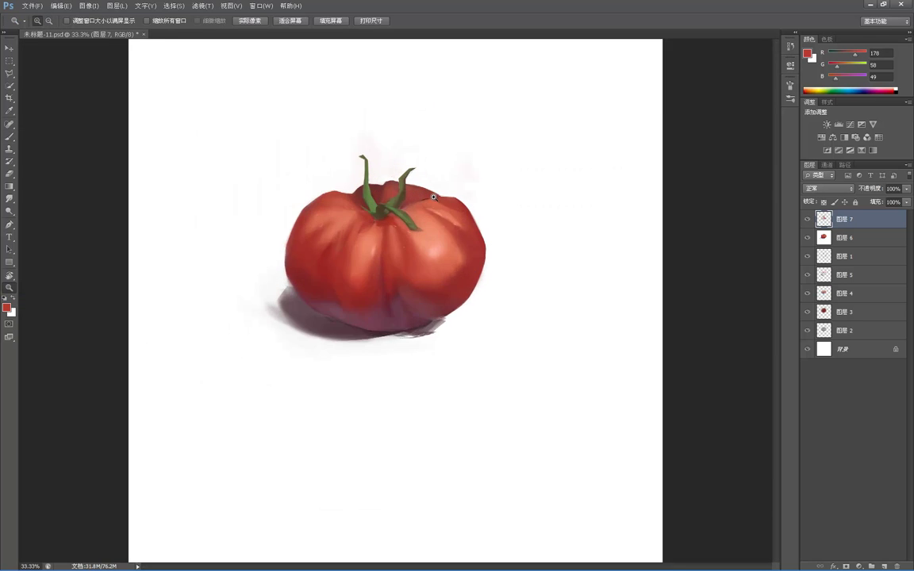
click(434, 197)
key(b)
alt+click(420, 166)
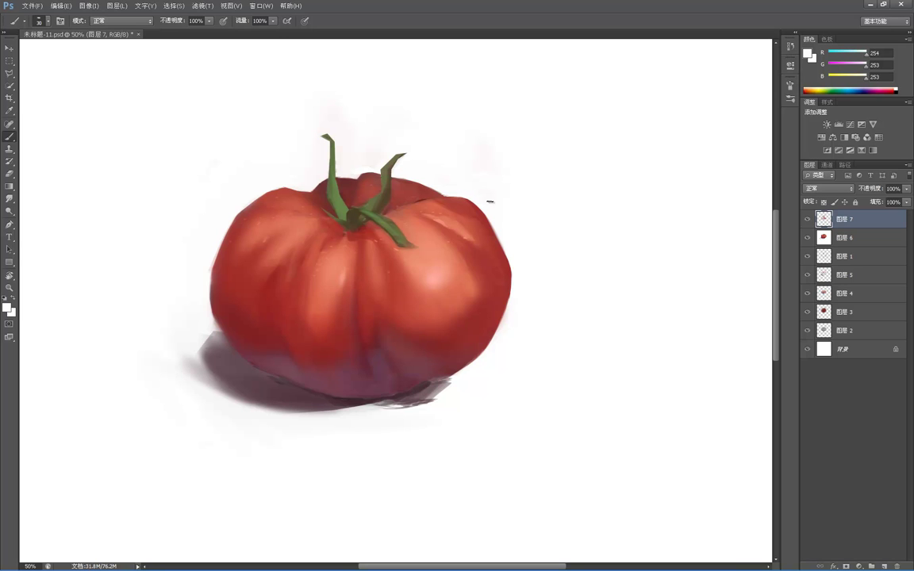
alt+click(441, 195)
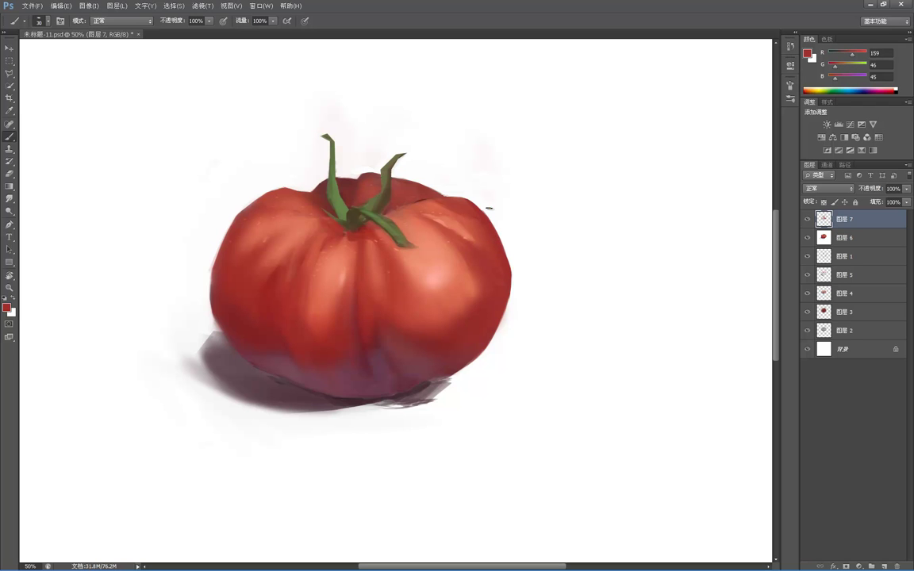
alt+click(487, 212)
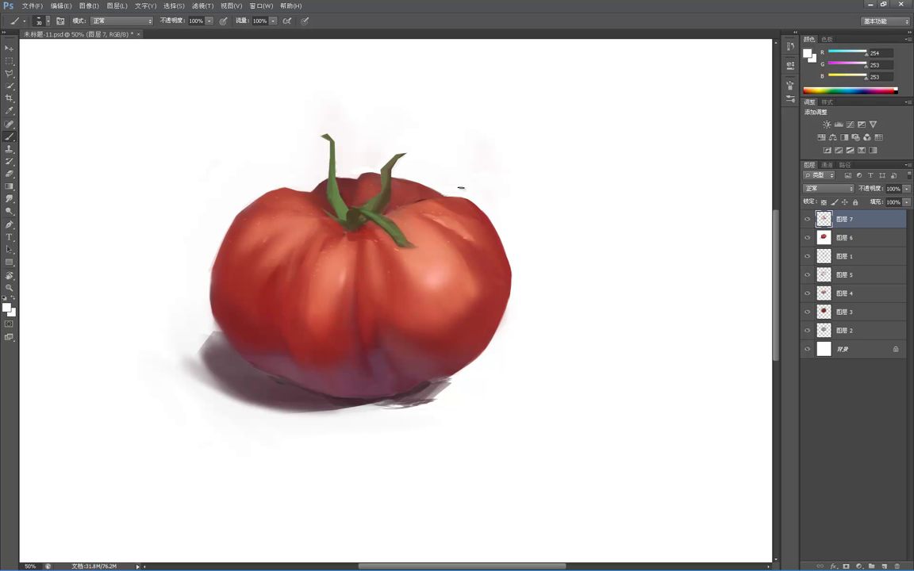
Step: Check the whole tomato and smooth the left lobe's outer edge with tones sampled along the outline
key(z)
alt+click(461, 185)
alt+click(461, 185)
alt+click(461, 185)
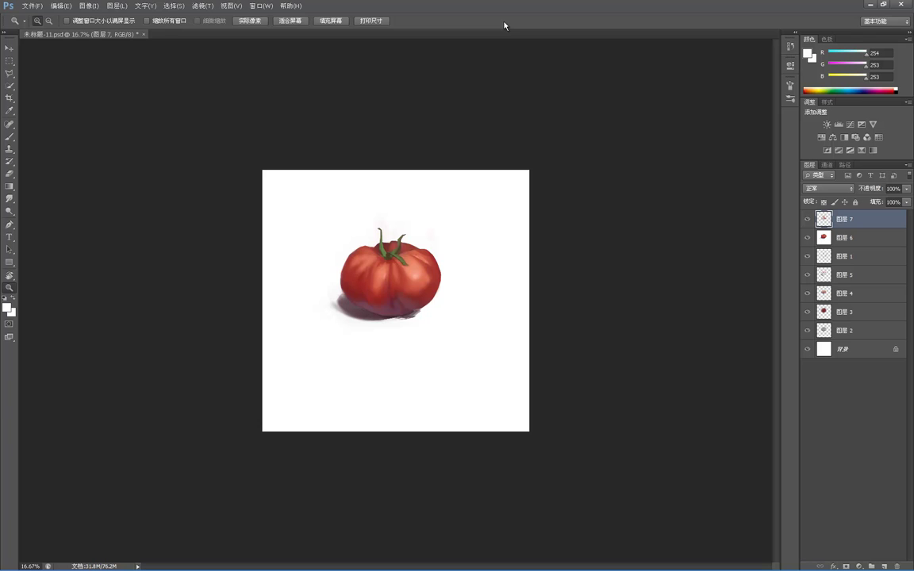
click(282, 238)
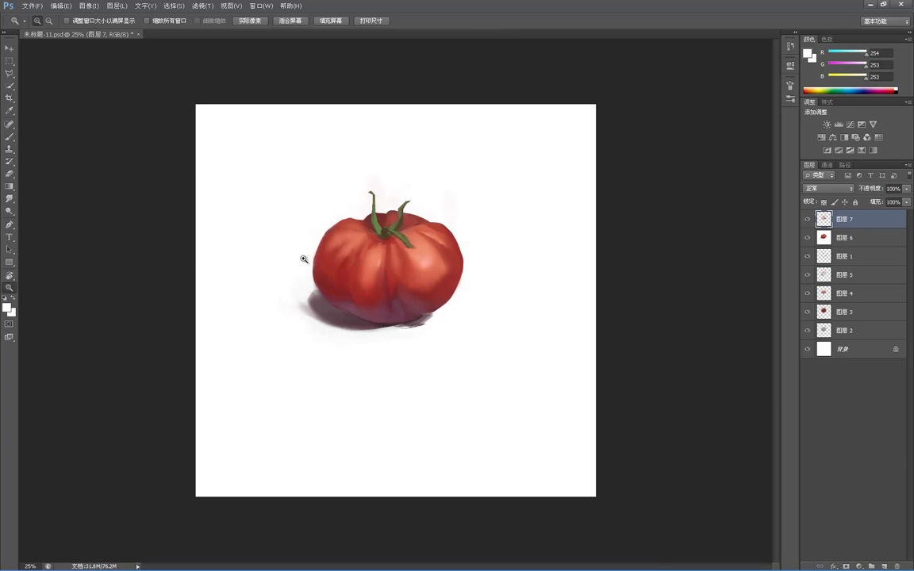
key(b)
alt+click(291, 247)
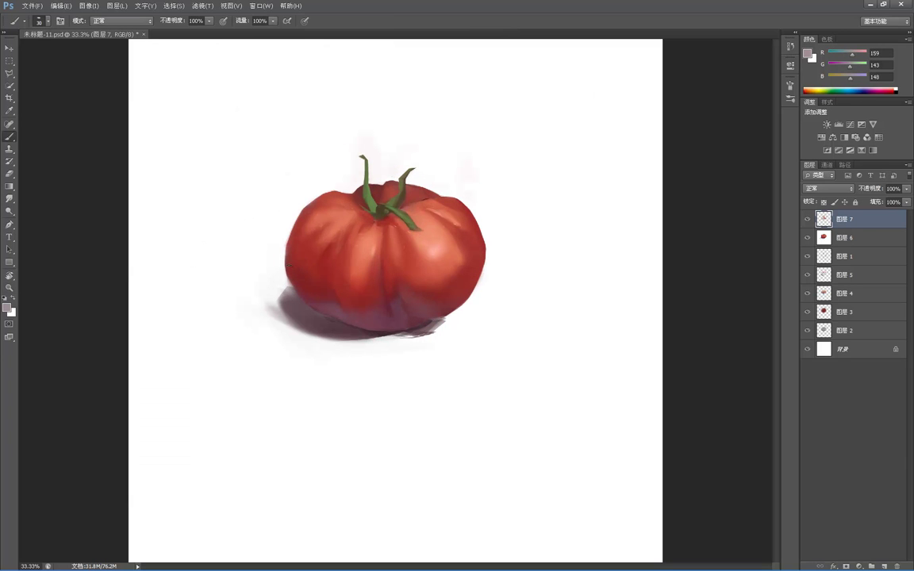
alt+click(289, 250)
drag(287, 244, 285, 265)
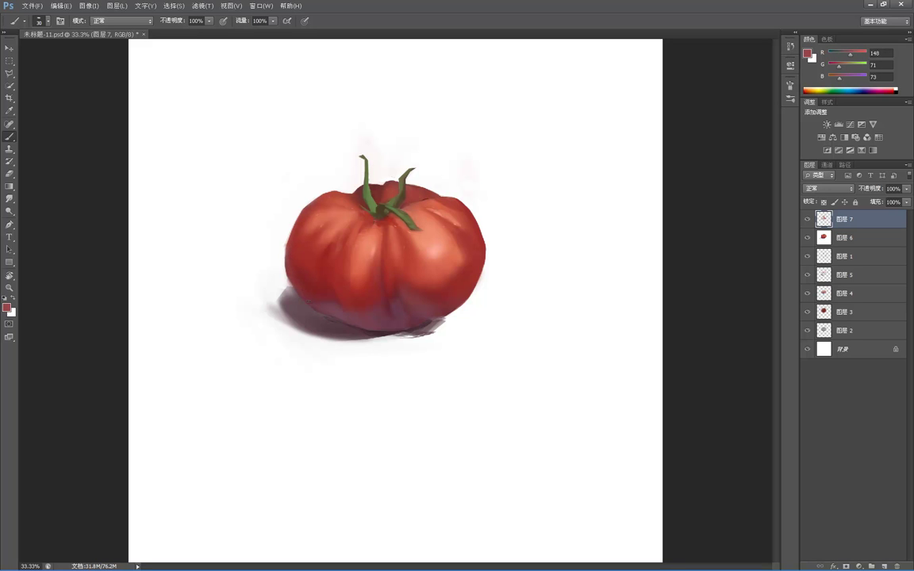
Step: Refine the meeting point of the left lobe and cast shadow with sampled edge tones and background off-white
alt+click(311, 301)
alt+click(284, 260)
alt+click(295, 274)
alt+click(256, 250)
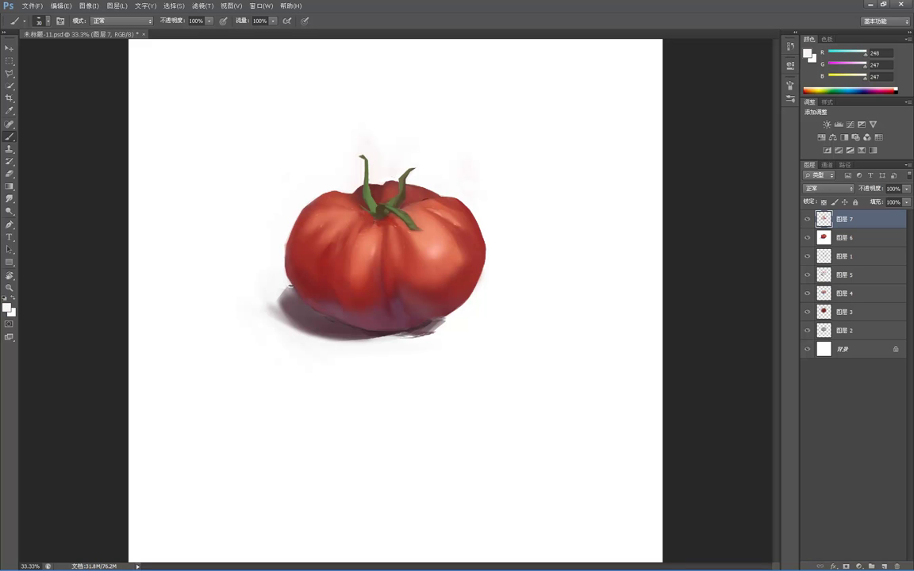
Step: Clean up the tomato's left outline with background off-white, compare the edge before and after, and check it from a distance
drag(295, 290, 283, 244)
key(ctrl+z)
key(ctrl+z)
key(z)
alt+click(347, 223)
alt+click(353, 227)
click(403, 246)
click(403, 246)
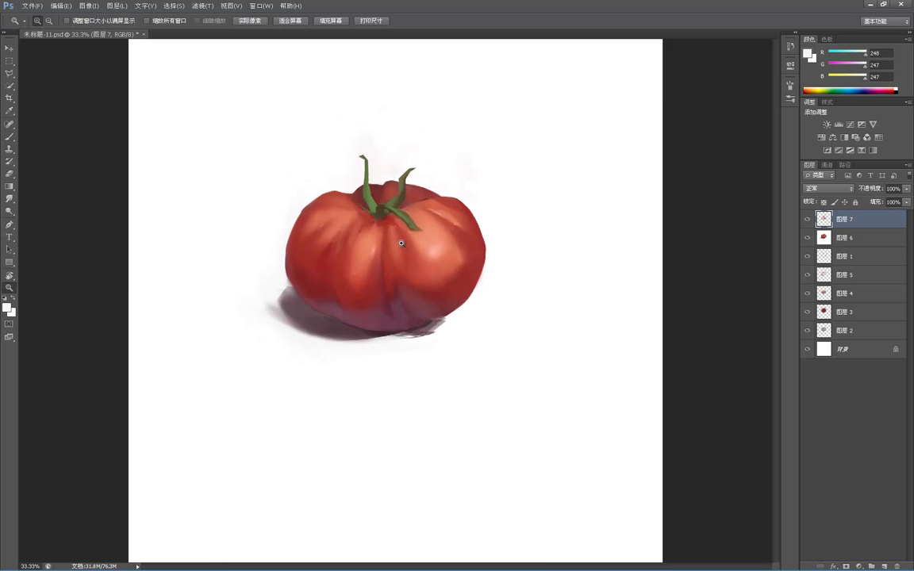
Step: Sample the stem green, lighten it to RGB 157, 195, 125, and add fine highlights to the stems with a 10-pixel brush
click(402, 246)
key(b)
alt+click(351, 181)
click(7, 307)
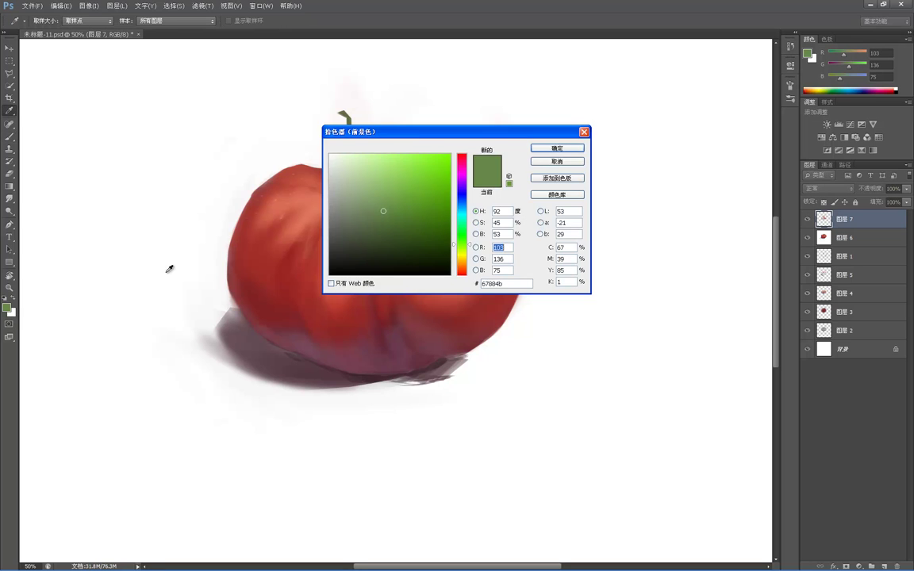
click(373, 182)
key(Return)
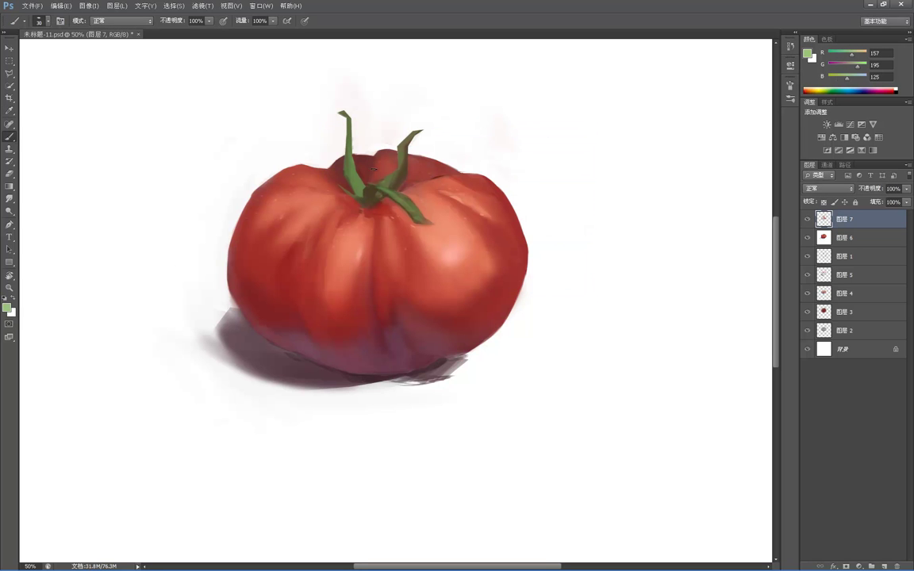
key(bracketleft)
key(bracketleft)
key(bracketleft)
key(z)
alt+click(416, 136)
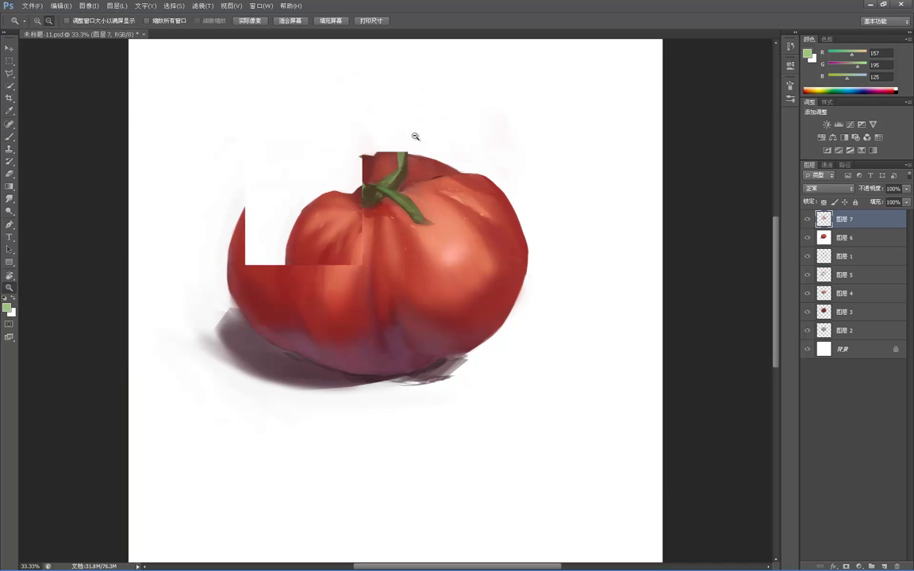
alt+click(399, 91)
alt+click(387, 58)
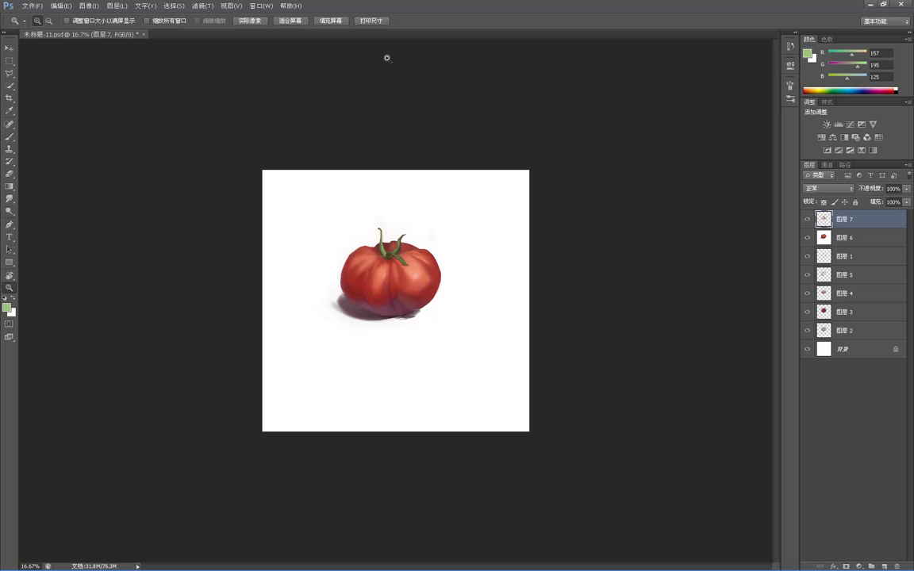
click(418, 287)
click(384, 250)
Step: Touch up the dark lower part of the central crease with sampled dark red (RGB 107, 43, 51)
key(b)
alt+click(405, 293)
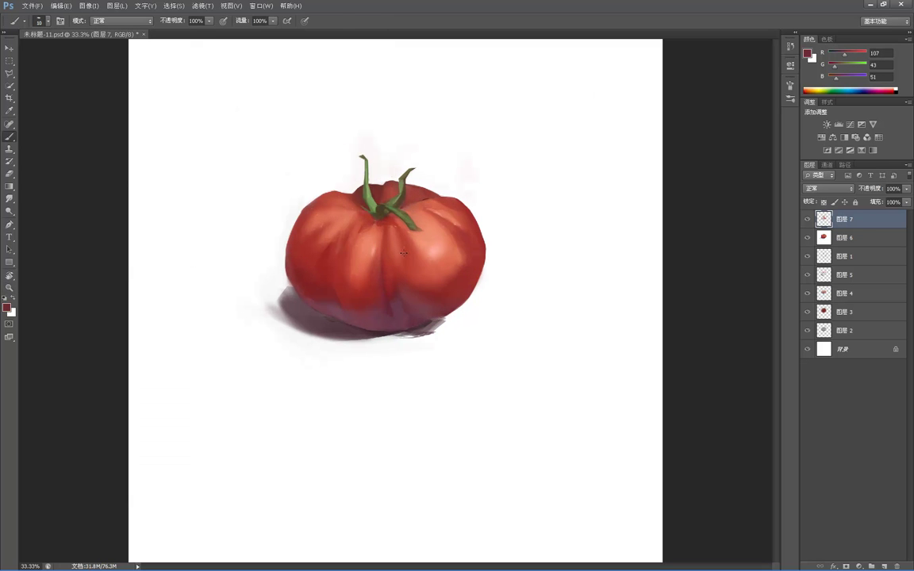
ctrl+click(404, 253)
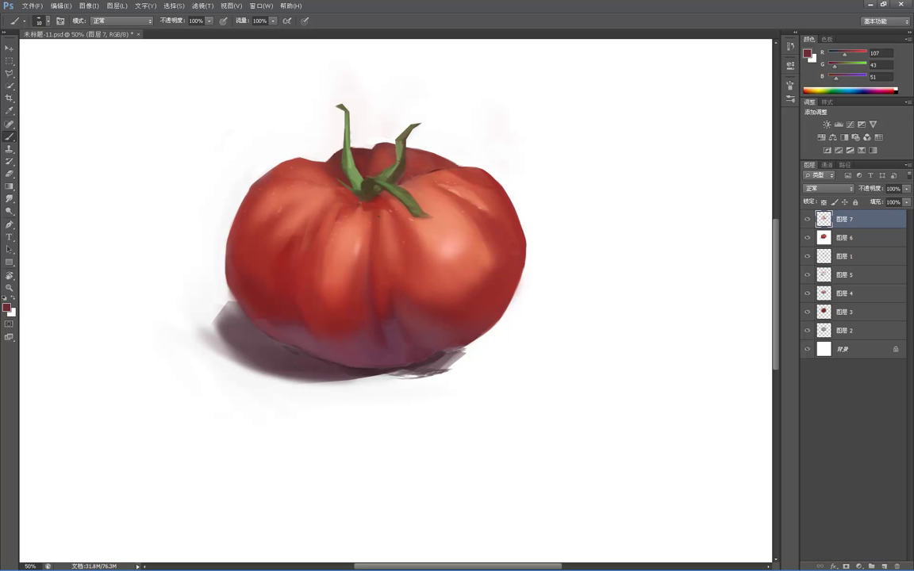
Step: Paint a thin highlight line along the central crease with sampled light orange, undoing and repeating the stroke until it follows the fold
alt+click(357, 216)
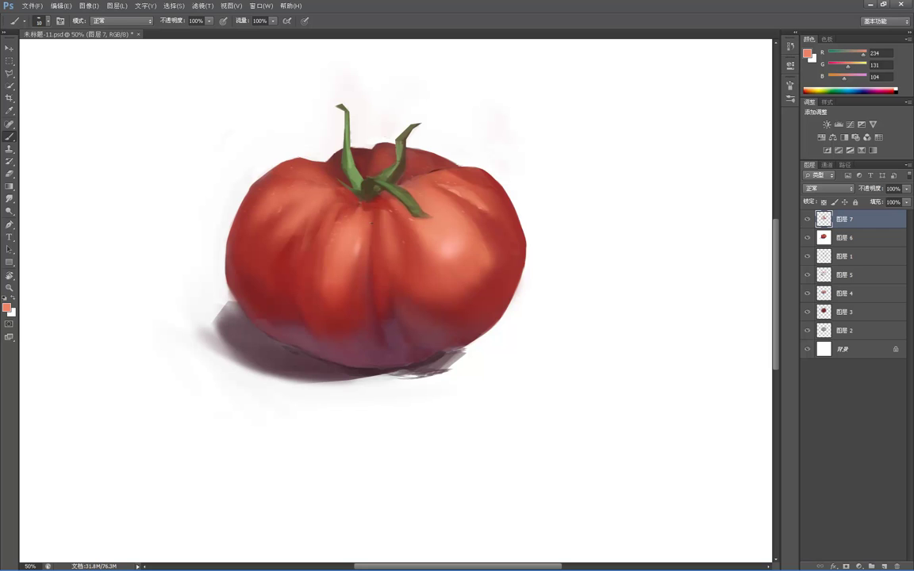
mouse_move(337, 190)
mouse_down()
mouse_move(334, 212)
mouse_move(368, 245)
mouse_move(366, 318)
mouse_up()
key(ctrl+z)
drag(373, 210, 369, 288)
key(ctrl+z)
drag(373, 211, 370, 278)
key(ctrl+z)
drag(372, 216, 369, 316)
alt+click(376, 253)
alt+click(375, 254)
click(404, 278)
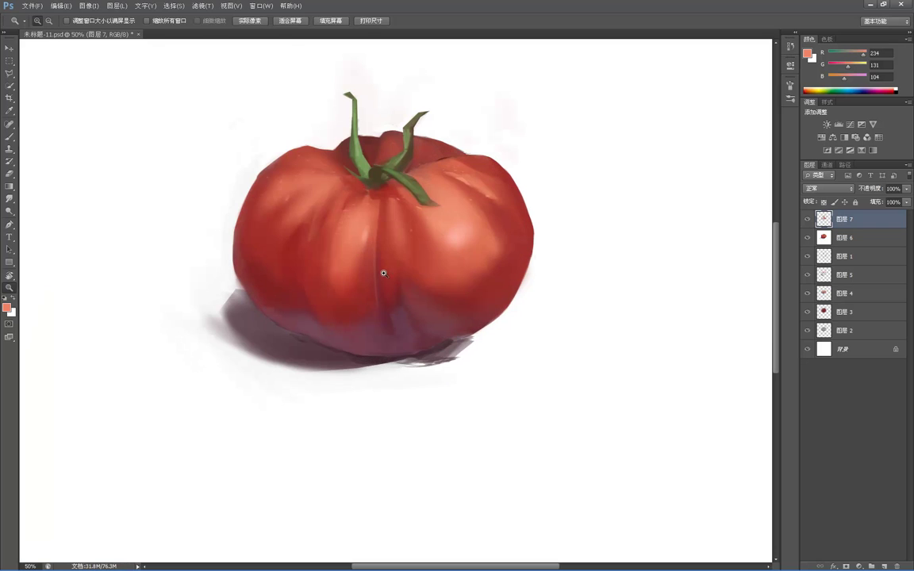
Step: Darken and blend the highlight line in the lower central crease with sampled dark red, and check the whole tomato
key(b)
alt+click(388, 303)
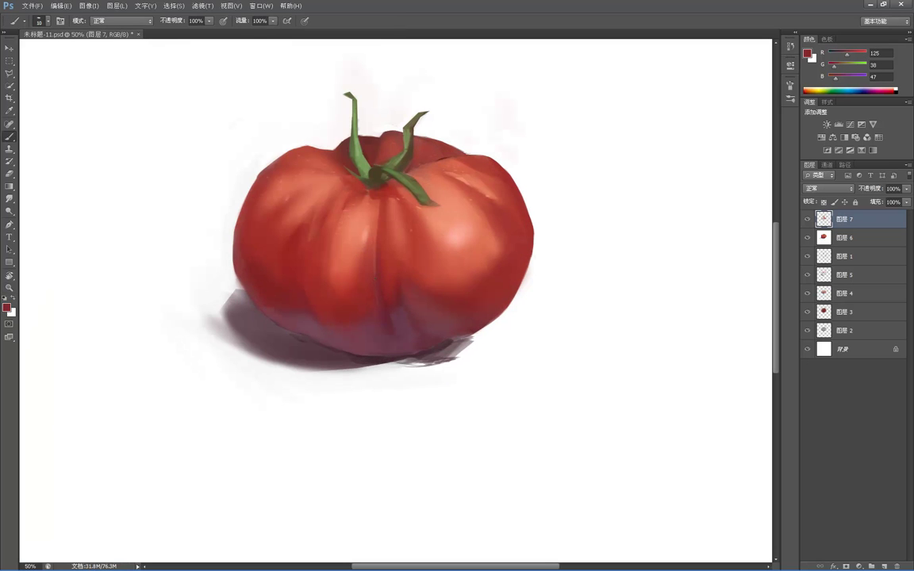
key(z)
alt+click(414, 221)
alt+click(413, 218)
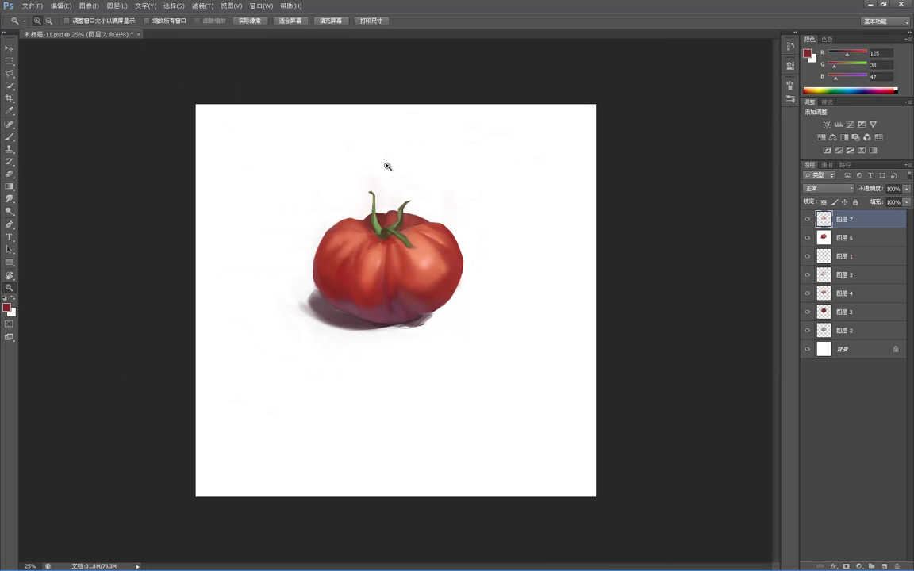
click(415, 224)
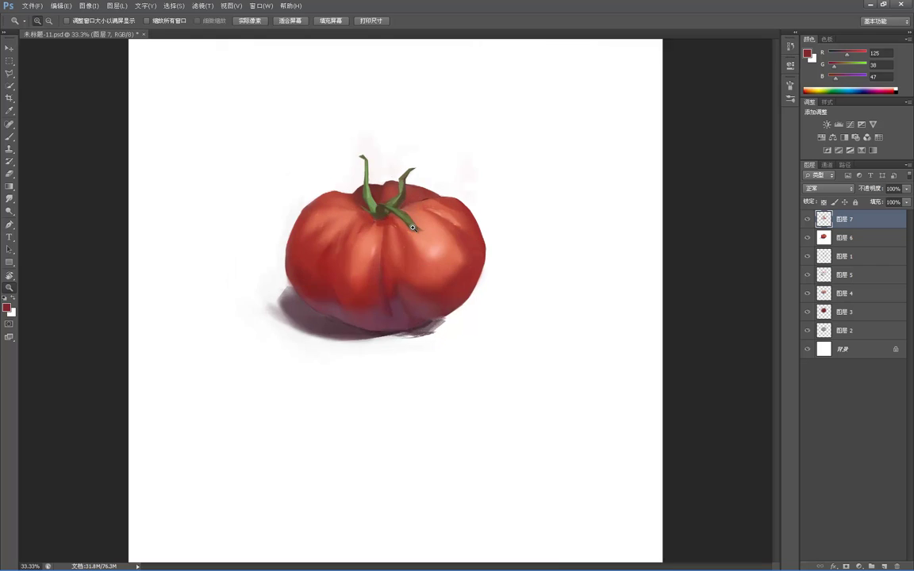
click(415, 220)
click(415, 221)
Step: Refine the crease just below the stems with sampled red (RGB 175, 54, 44) and compare it from a distance
key(b)
alt+click(374, 227)
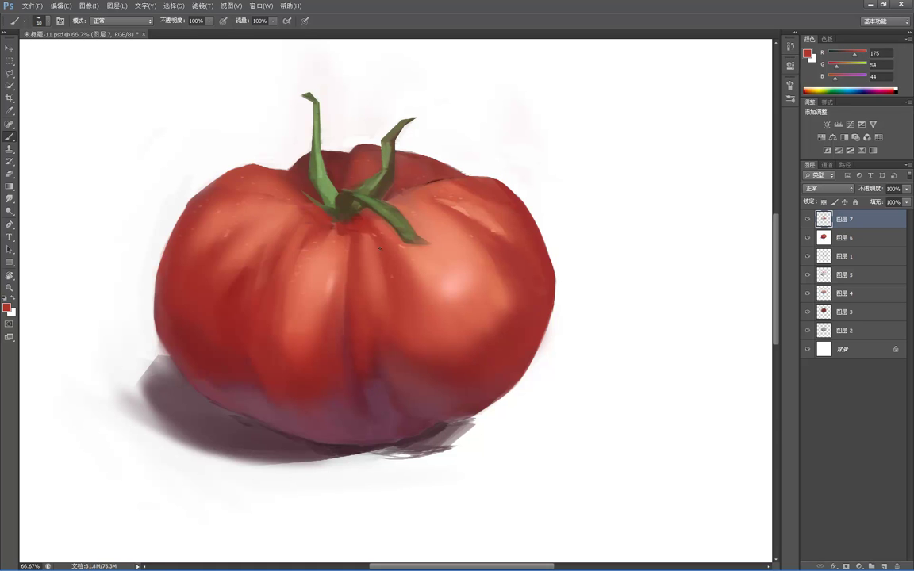
key(z)
alt+click(410, 233)
alt+click(410, 233)
alt+click(411, 233)
click(411, 236)
click(412, 235)
click(411, 236)
key(b)
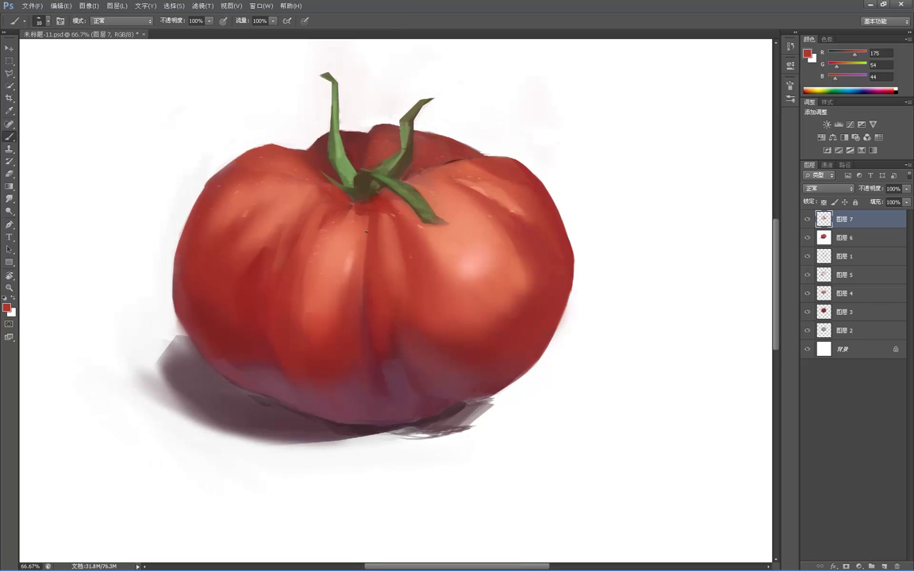
Step: Brighten the area beside the central crease with sampled light orange (RGB 233, 131, 103) and check the overall effect
alt+click(346, 234)
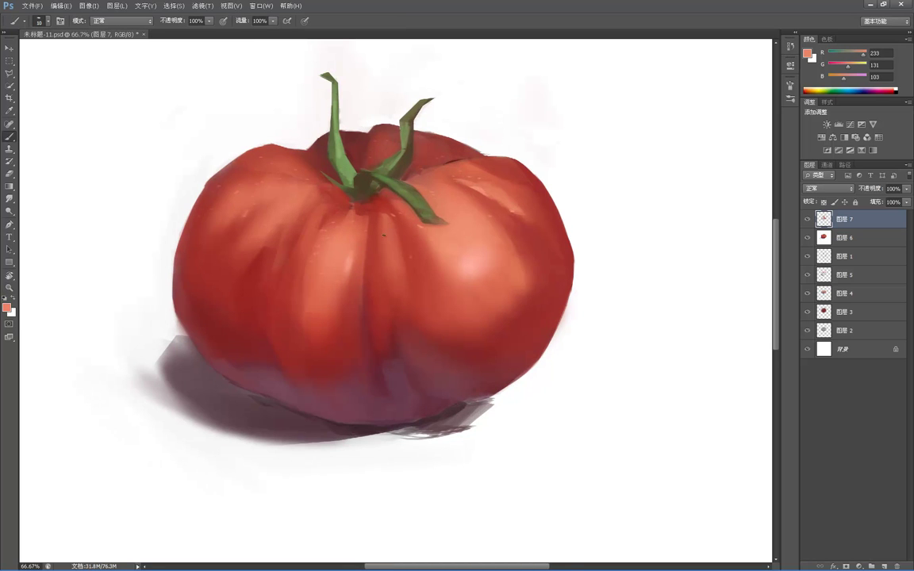
key(z)
alt+click(431, 250)
alt+click(431, 248)
alt+click(430, 242)
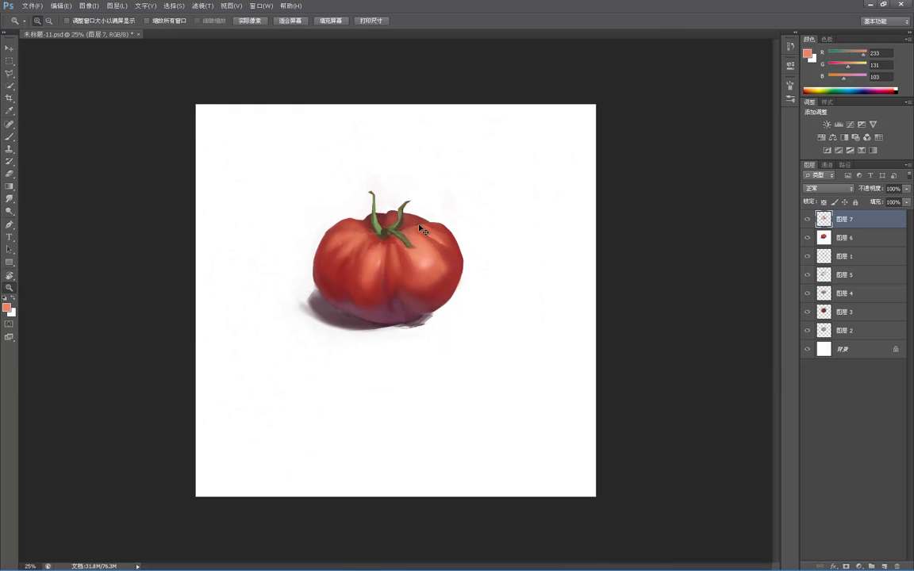
click(380, 224)
click(379, 224)
Step: Rework the folds on the left lobe with sampled dark red and light orange, using a 35-pixel brush
key(b)
drag(316, 249, 420, 235)
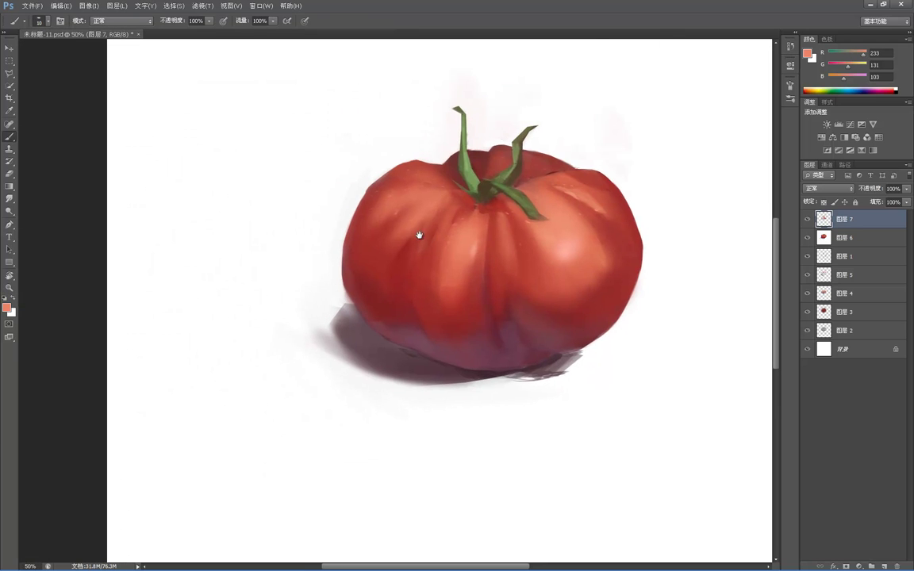
key(z)
click(364, 249)
key(b)
alt+click(417, 246)
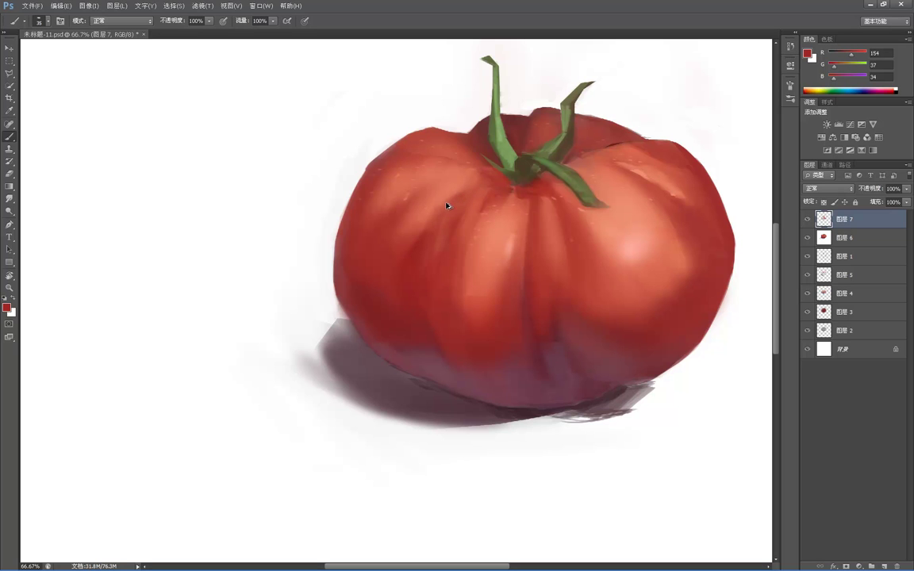
alt+click(466, 189)
alt+click(414, 169)
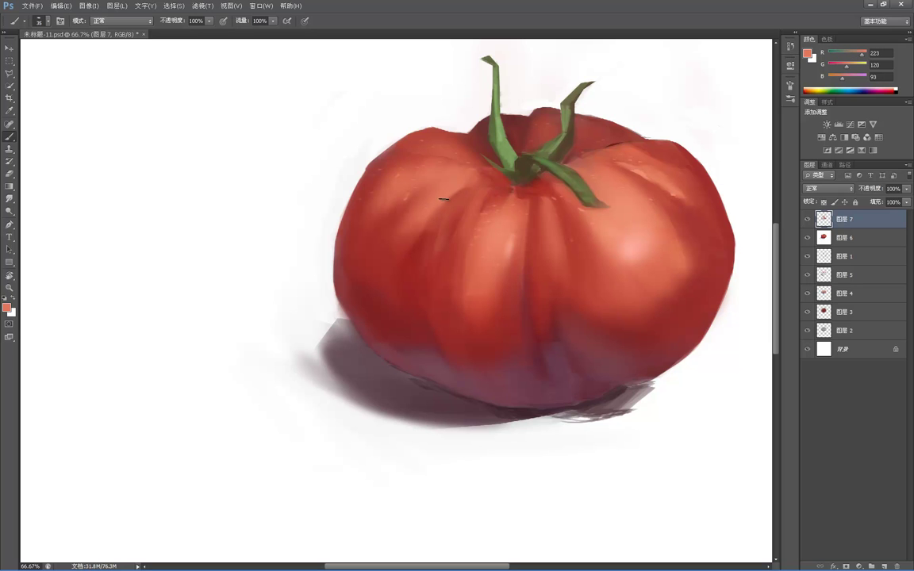
key(z)
alt+click(477, 138)
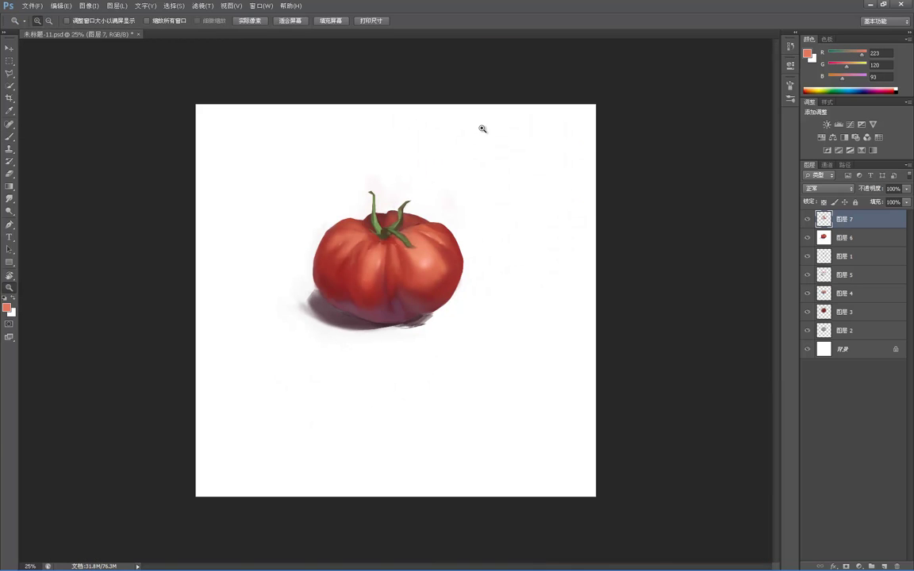
Step: Blend the flesh between the right stem and the right lobe with sampled mid red and light orange
click(429, 215)
click(429, 214)
click(447, 213)
key(b)
alt+click(388, 188)
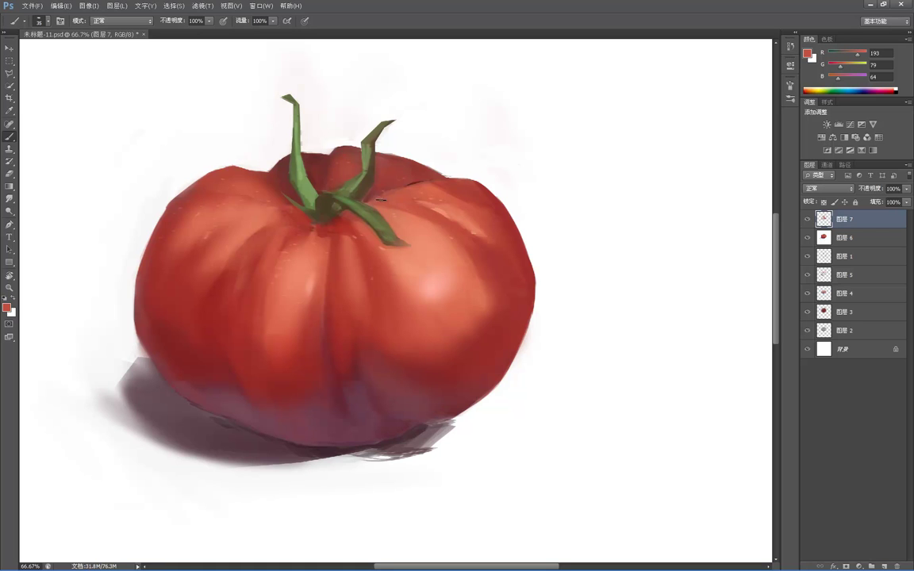
alt+click(384, 202)
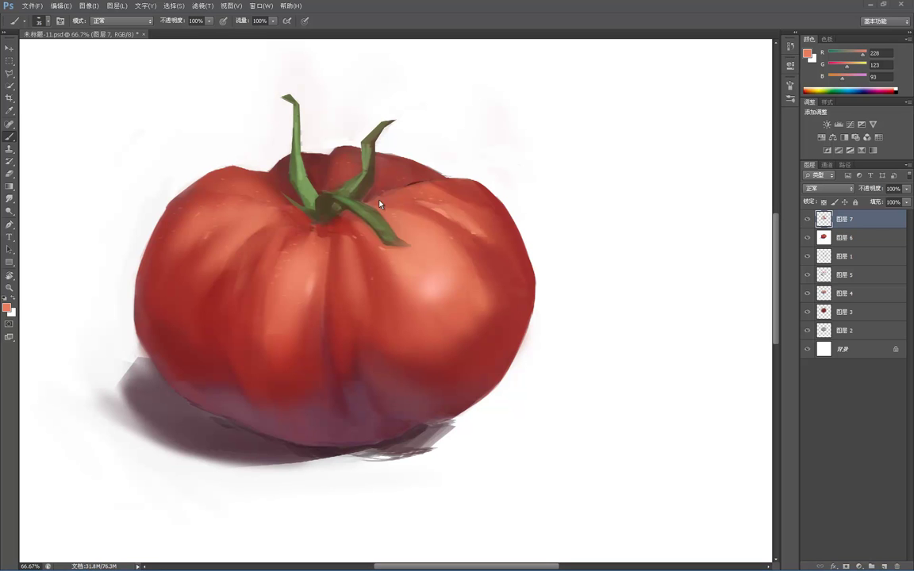
Step: Smooth the upper edge of the left lobe with sampled reds and a 20-pixel brush
mouse_move(271, 189)
mouse_down()
mouse_move(387, 237)
mouse_move(454, 222)
mouse_up()
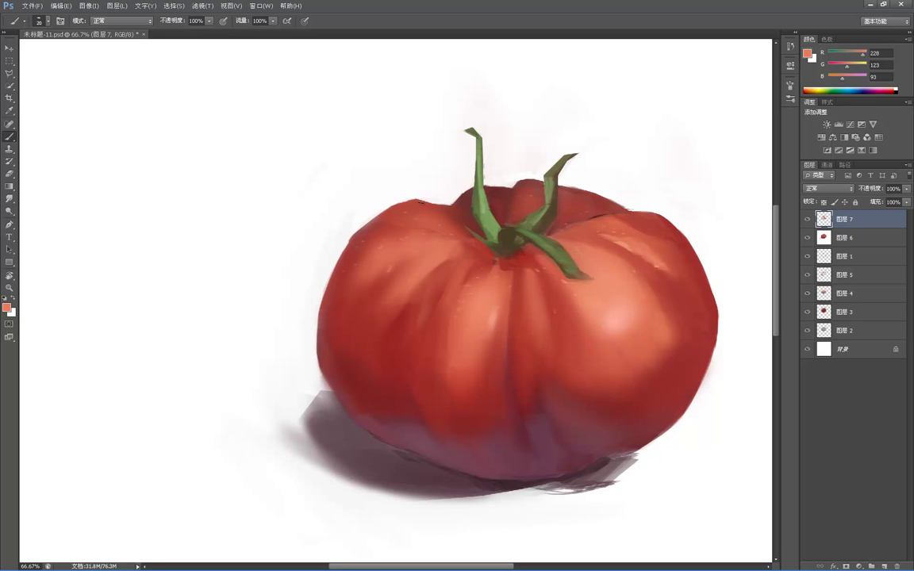
alt+click(427, 200)
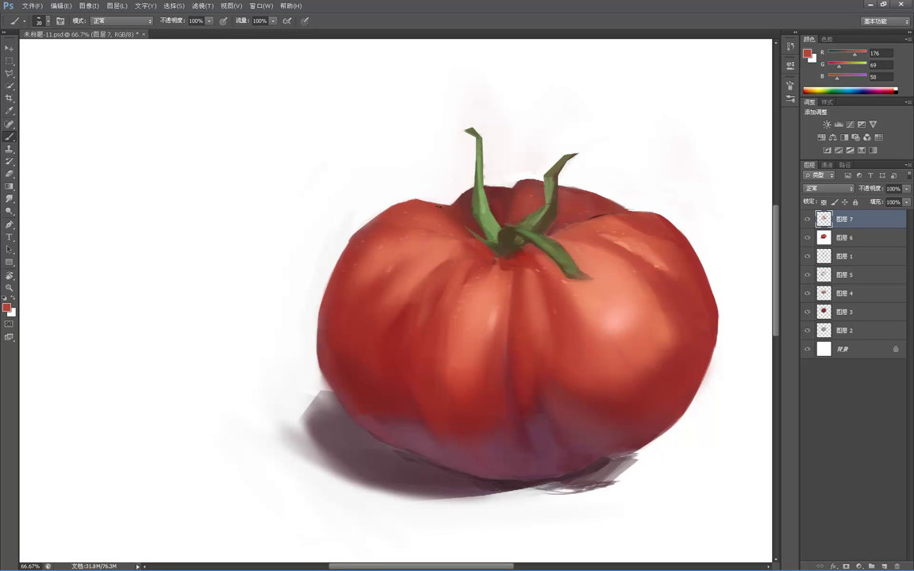
drag(415, 200, 447, 206)
alt+click(433, 207)
alt+click(435, 215)
Step: Examine the whole tomato at several magnifications to judge the shading and outline
key(z)
alt+click(427, 177)
alt+click(426, 177)
alt+click(421, 174)
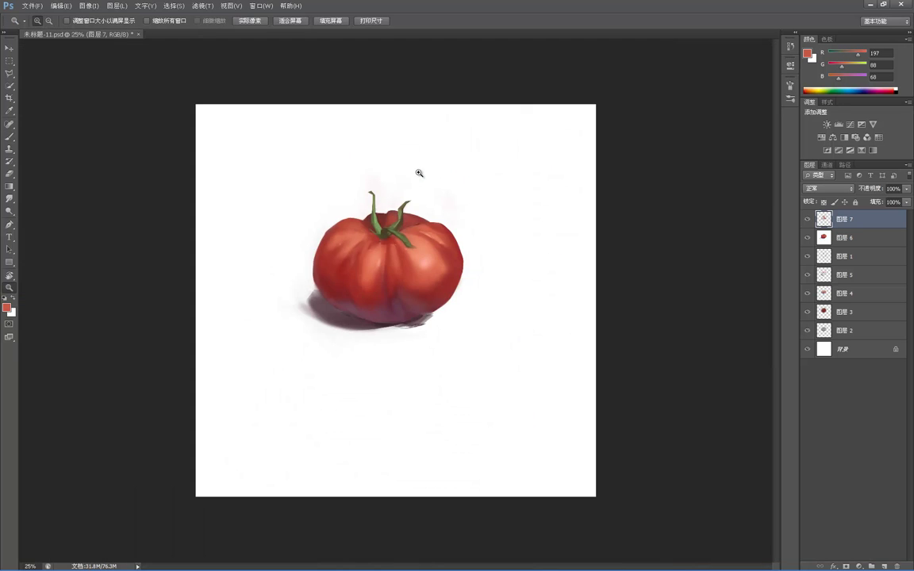
alt+click(404, 228)
alt+click(403, 230)
alt+click(403, 235)
alt+click(402, 238)
alt+click(401, 242)
click(400, 252)
click(400, 257)
click(399, 257)
click(396, 252)
click(391, 246)
key(b)
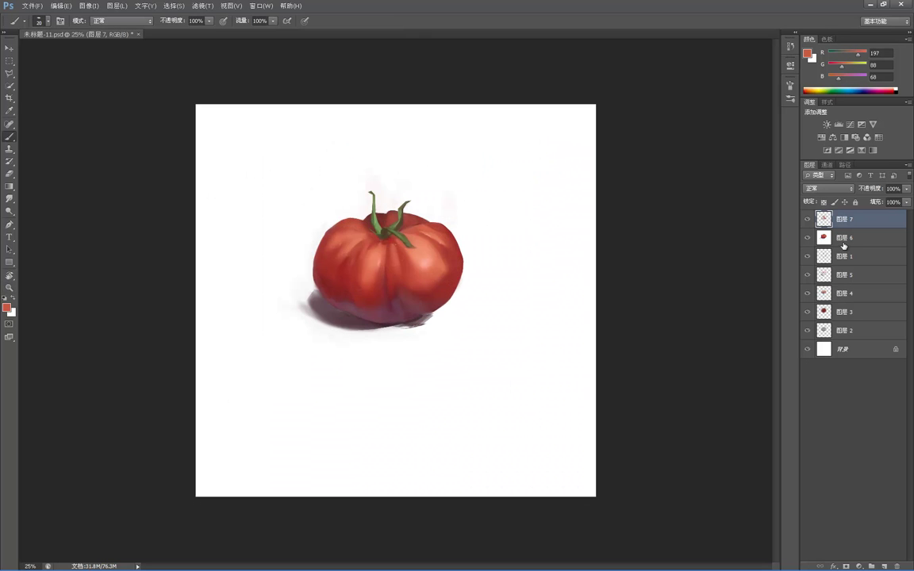
Step: Merge 图层 7 down into 图层 6, test-move the merged painting, and undo the move
key(ctrl+e)
key(v)
drag(430, 307, 447, 334)
key(ctrl+z)
key(ctrl+e)
key(ctrl+e)
key(ctrl+shift+z)
key(ctrl+shift+z)
key(ctrl+shift+z)
key(ctrl+shift+z)
key(ctrl+shift+z)
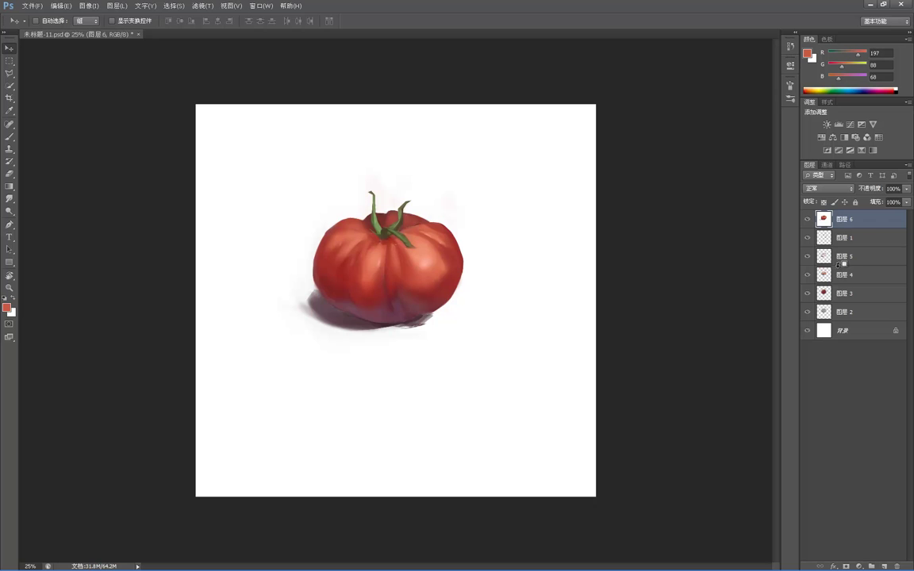
Step: Review the painting stages by hiding 图层 6 through 图层 2 one after another and showing them all again
click(808, 223)
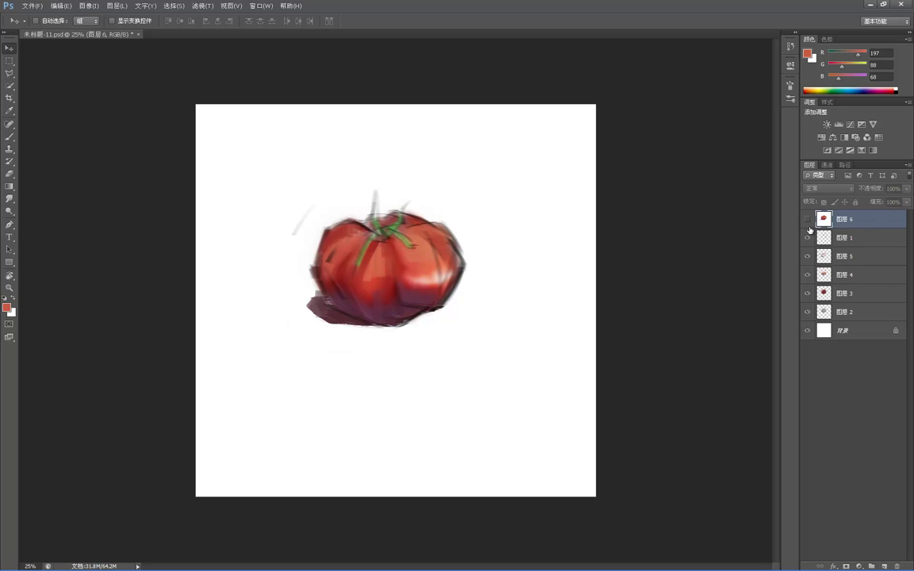
click(808, 240)
click(807, 257)
click(809, 275)
click(809, 295)
click(808, 312)
click(808, 313)
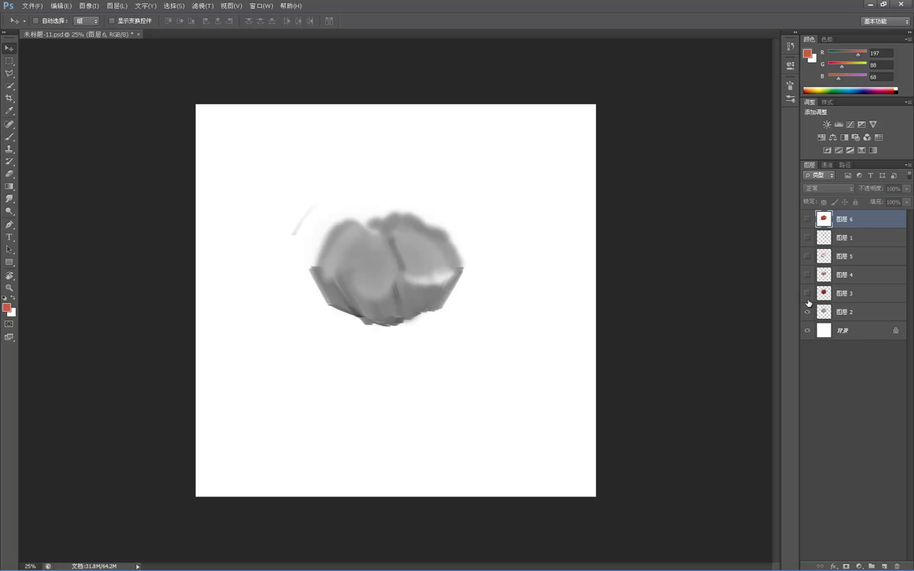
click(808, 294)
click(808, 274)
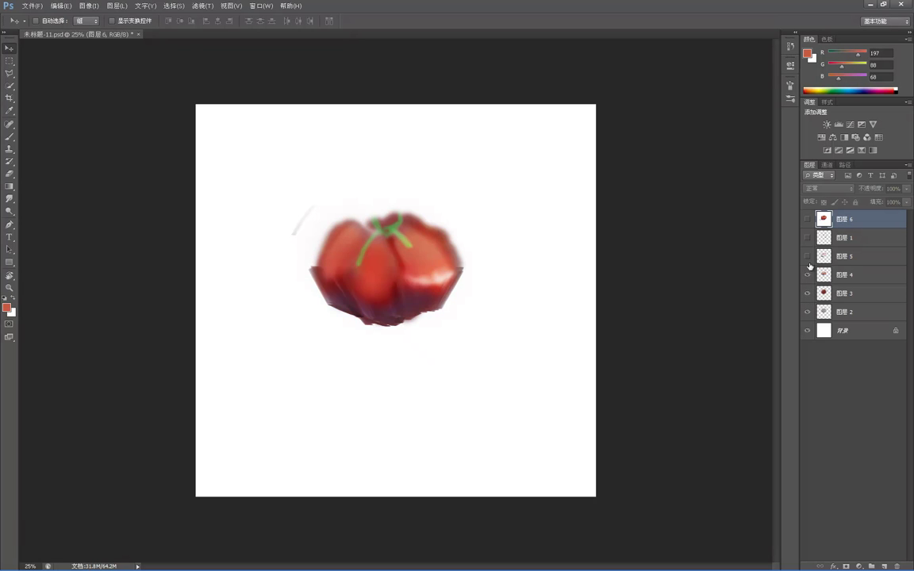
click(808, 257)
click(808, 238)
click(808, 219)
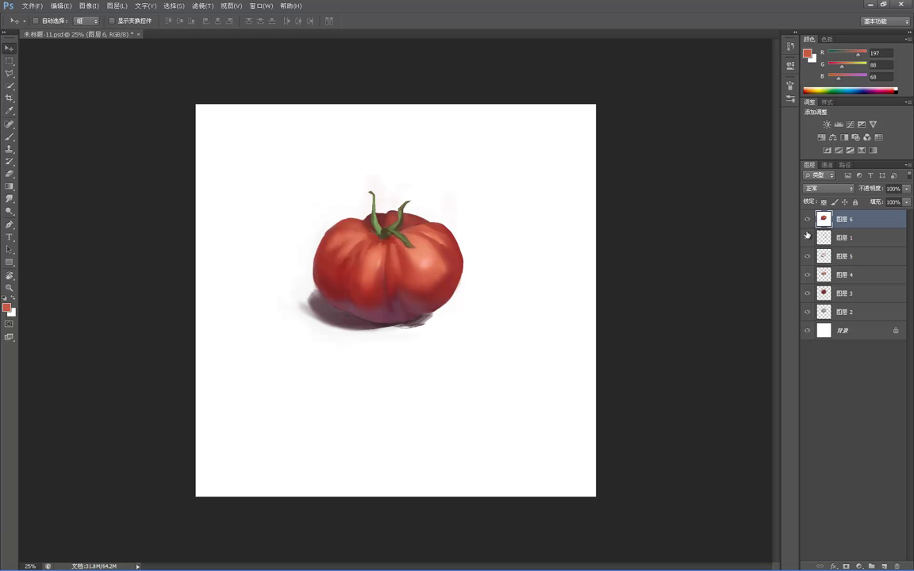
Step: Refine the far end of the cast shadow beside the left lobe with sampled off-white and grey-purple tones
key(ctrl+space)
ctrl+click(303, 279)
ctrl+click(304, 280)
key(b)
alt+click(272, 274)
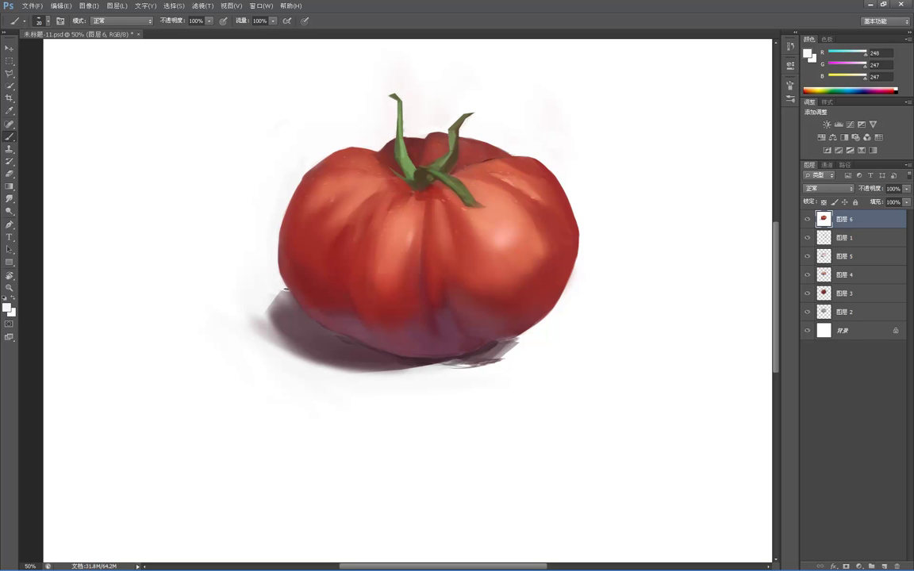
alt+click(278, 291)
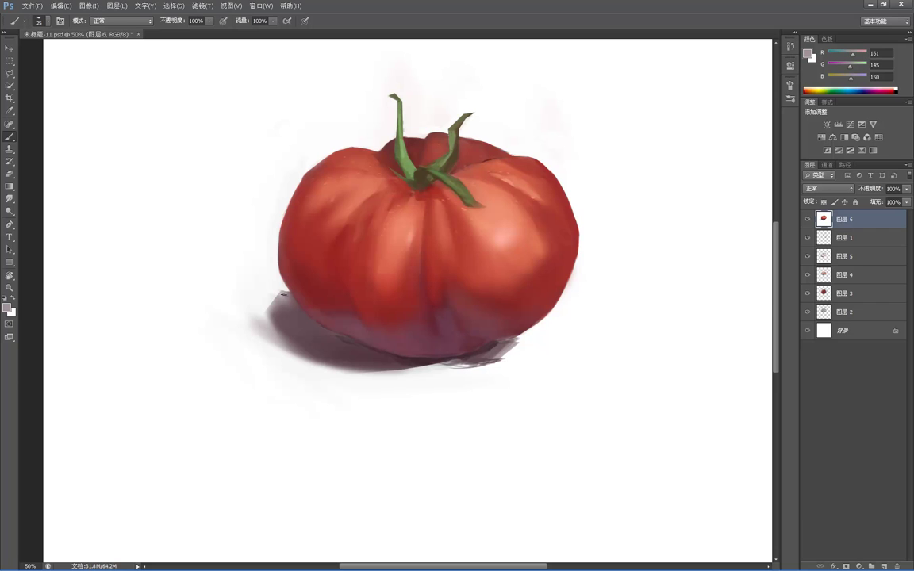
alt+click(277, 287)
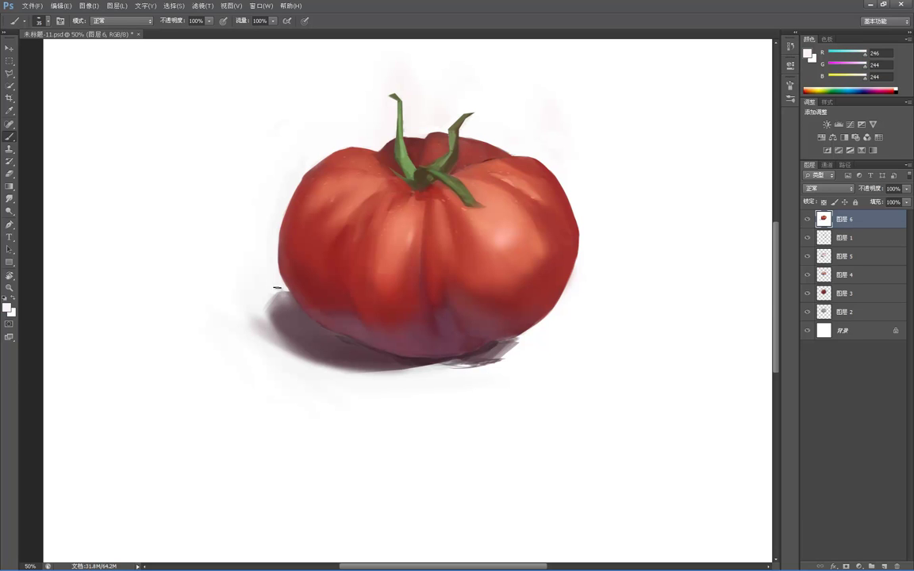
alt+click(282, 294)
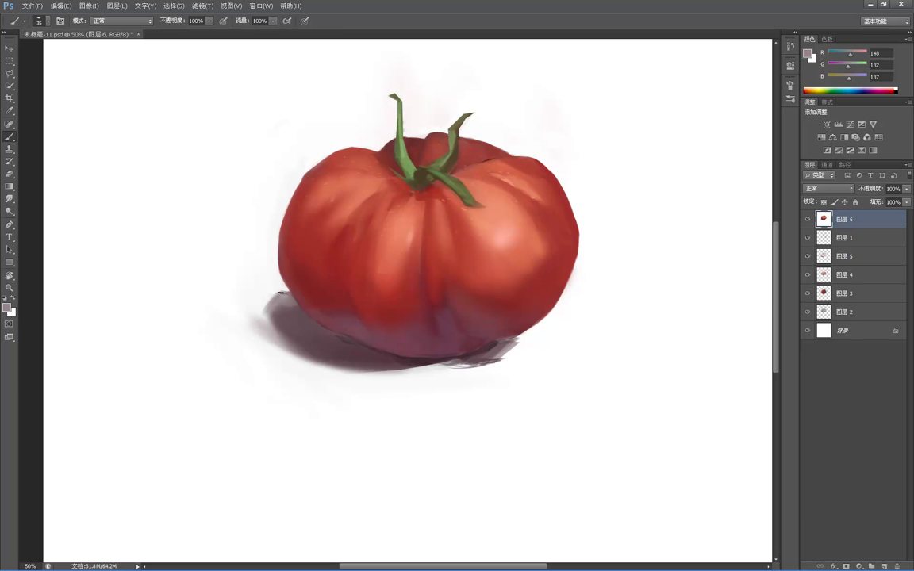
alt+click(238, 282)
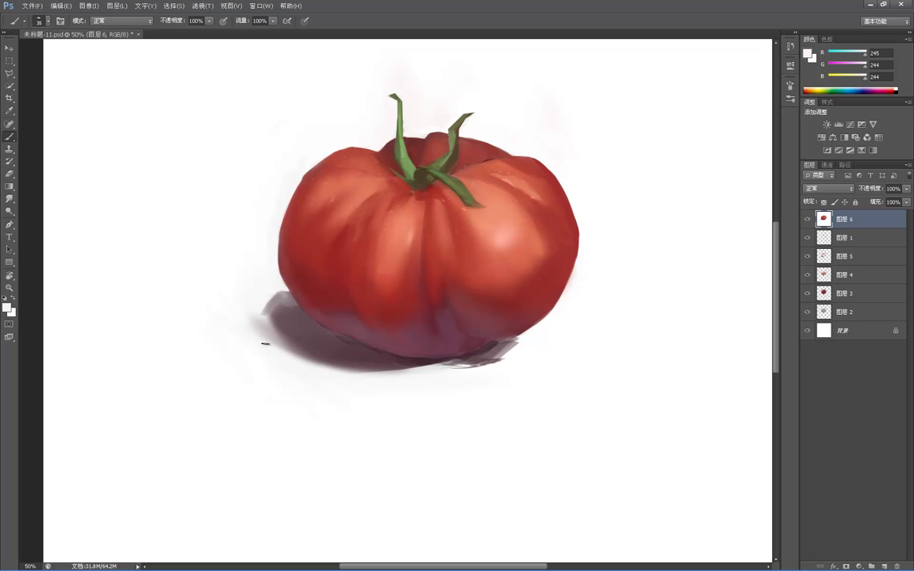
Step: Clean and soften the outer lower edge of the cast shadow with off-white strokes sampled from the background
drag(316, 375, 341, 388)
drag(256, 343, 373, 382)
alt+click(307, 382)
drag(306, 369, 402, 376)
drag(280, 355, 337, 371)
Step: Select the outer edge of the left lobe, from its top down to near the shadow, with the Polygonal Lasso
key(z)
alt+click(455, 359)
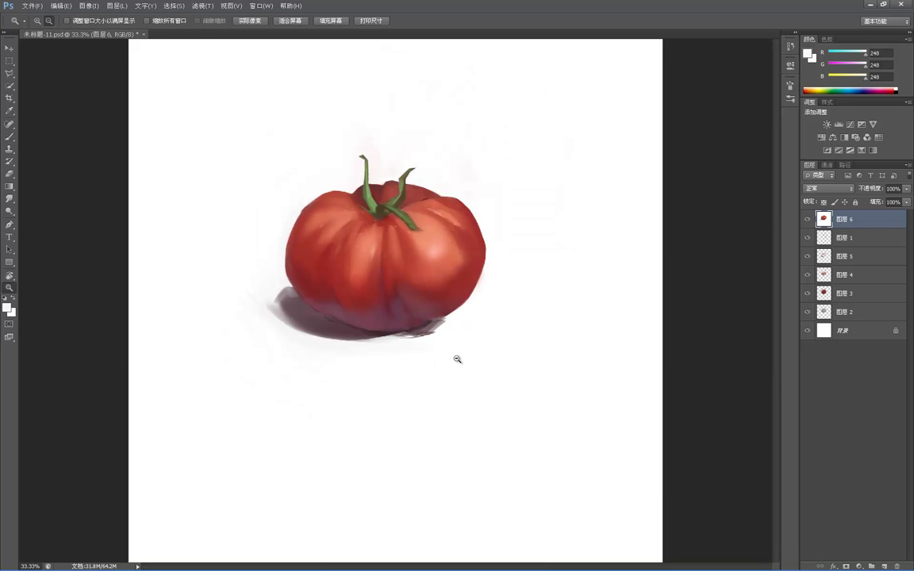
alt+click(450, 356)
alt+click(448, 354)
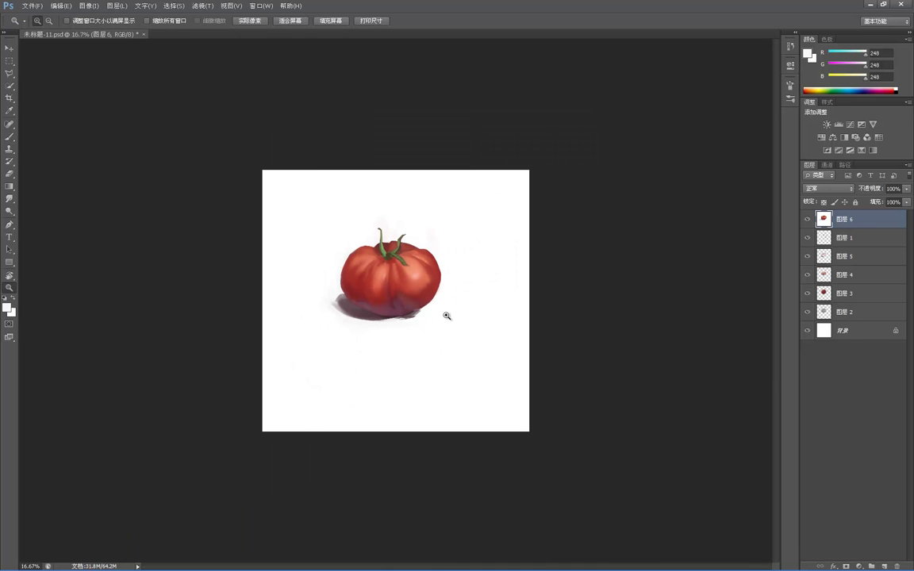
click(316, 234)
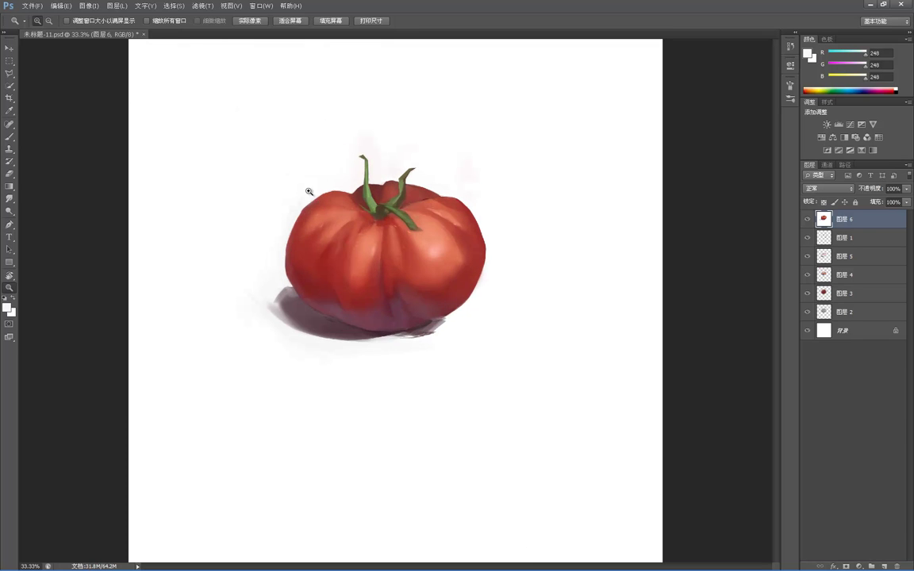
click(325, 209)
key(l)
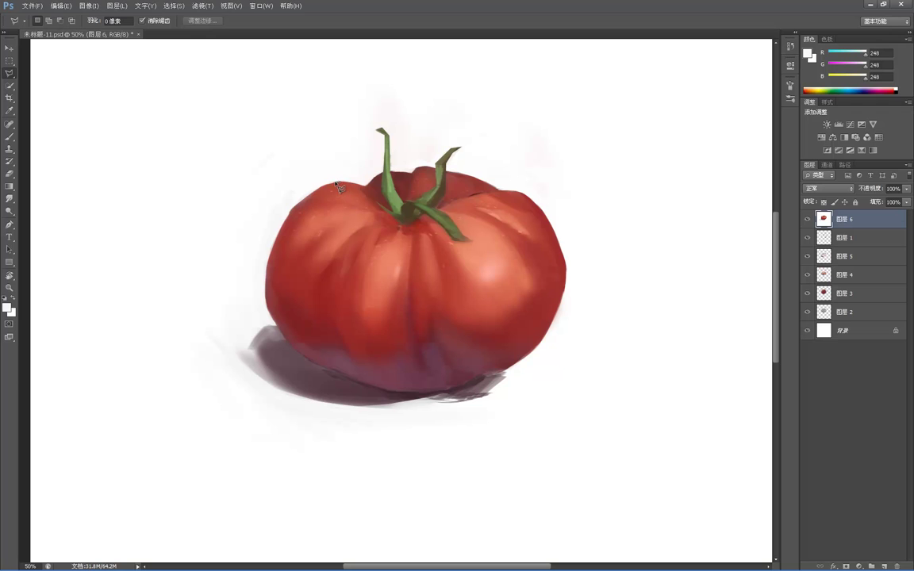
click(322, 186)
click(292, 208)
click(275, 227)
click(266, 277)
click(266, 303)
click(275, 311)
click(344, 183)
Step: Paint the selected left outline with sampled dark reds to even out its contour, and deselect the area
key(b)
alt+click(262, 270)
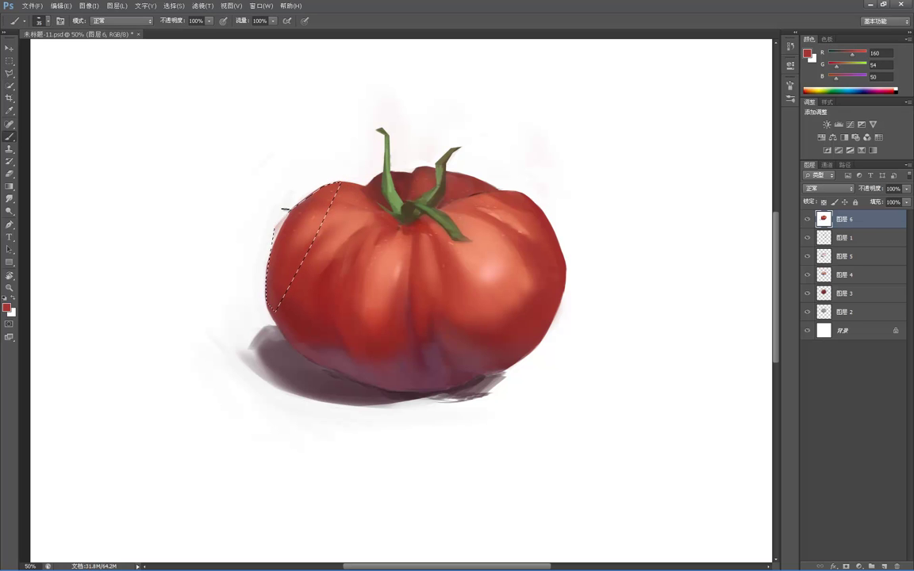
mouse_move(263, 270)
mouse_down()
mouse_move(302, 185)
mouse_move(289, 208)
mouse_up()
mouse_move(265, 288)
mouse_down()
mouse_move(306, 175)
mouse_move(276, 226)
mouse_up()
alt+click(276, 292)
drag(267, 298, 274, 231)
alt+click(271, 319)
drag(267, 300, 292, 196)
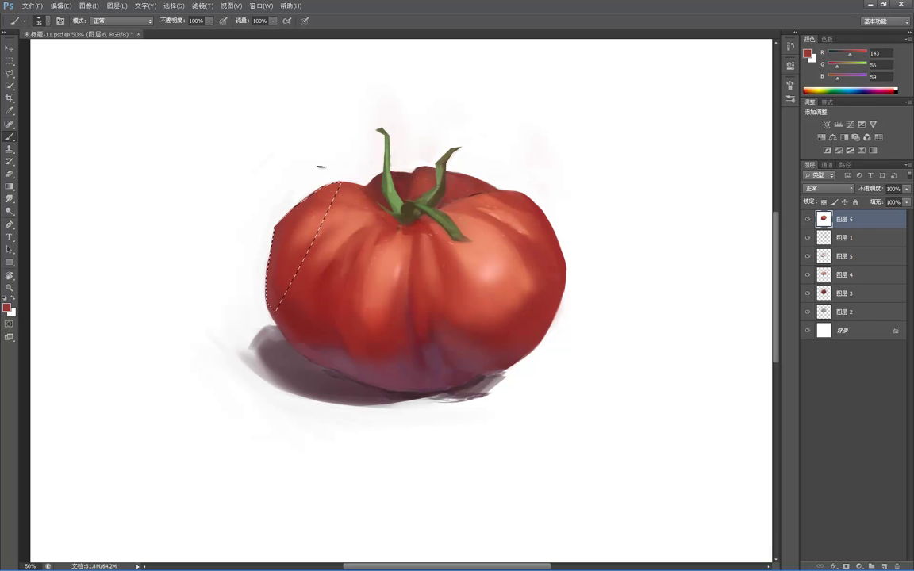
key(m)
click(312, 164)
Step: Touch up the background along the left lobe's upper outline with a sampled off-white
key(b)
alt+click(275, 220)
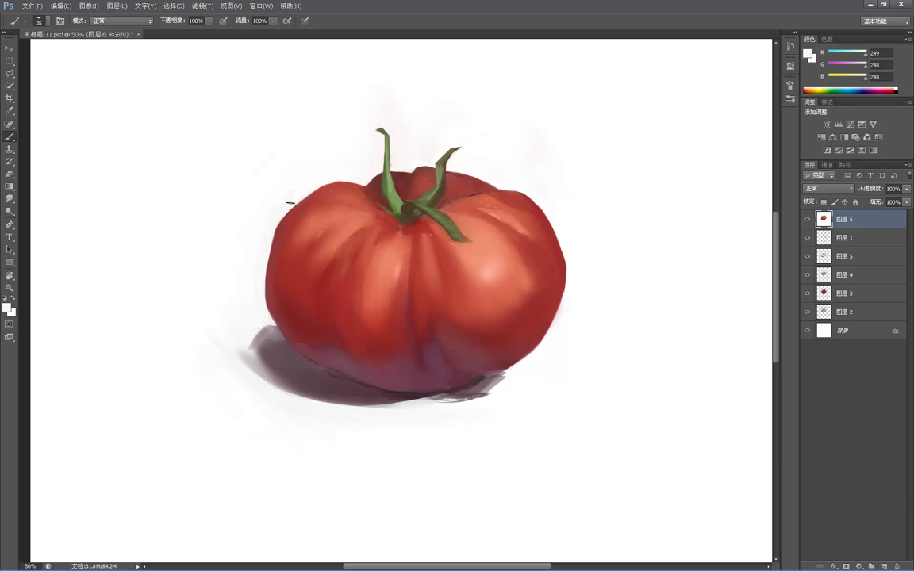
key(z)
alt+click(341, 154)
alt+click(341, 154)
alt+click(341, 154)
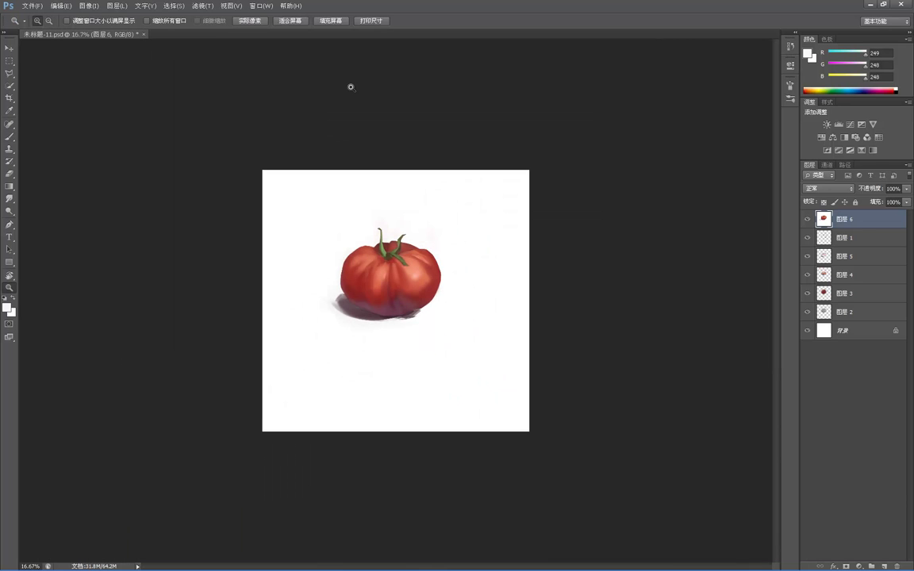
Step: Add reflected light along the lower left underside using the sampled purple lightened to RGB 167, 125, 137
scroll(390, 273, up, 3)
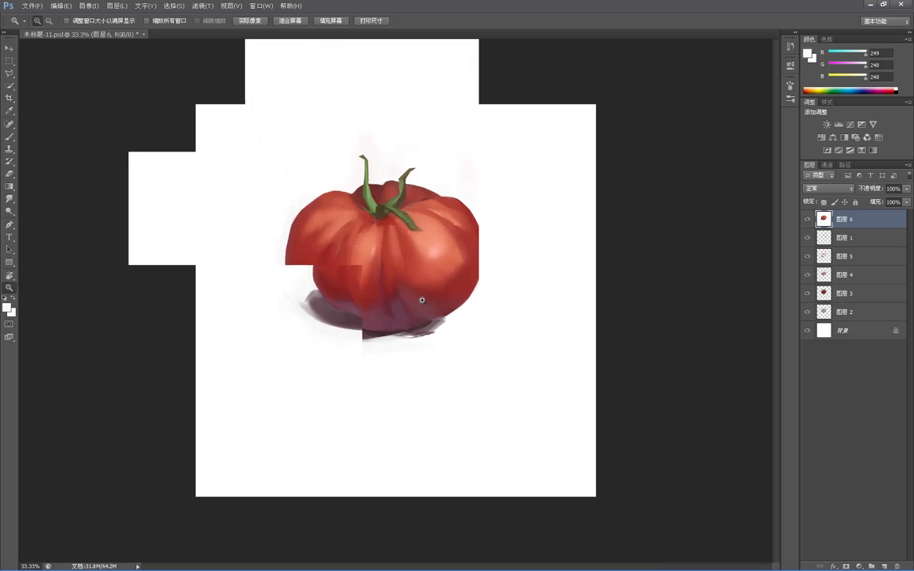
key(b)
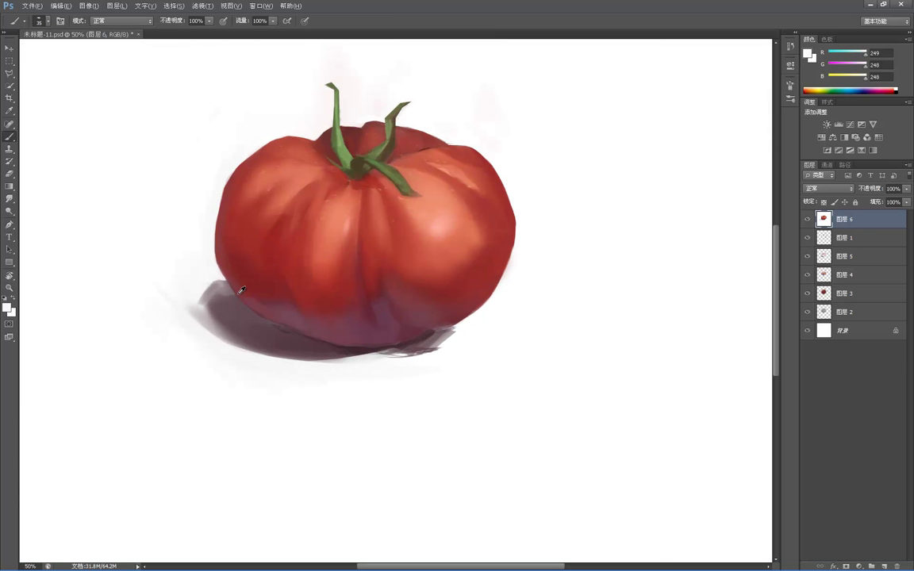
alt+click(256, 307)
click(7, 306)
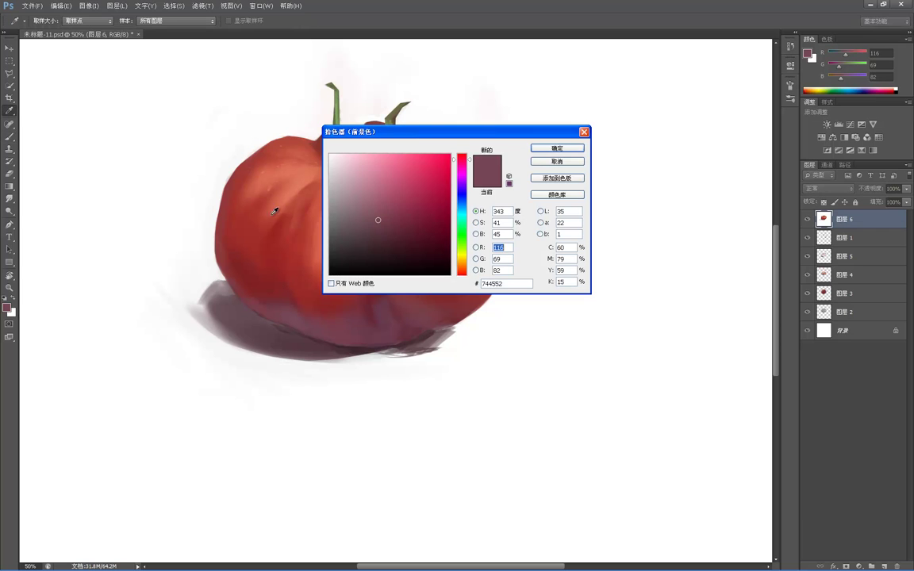
click(360, 195)
click(542, 148)
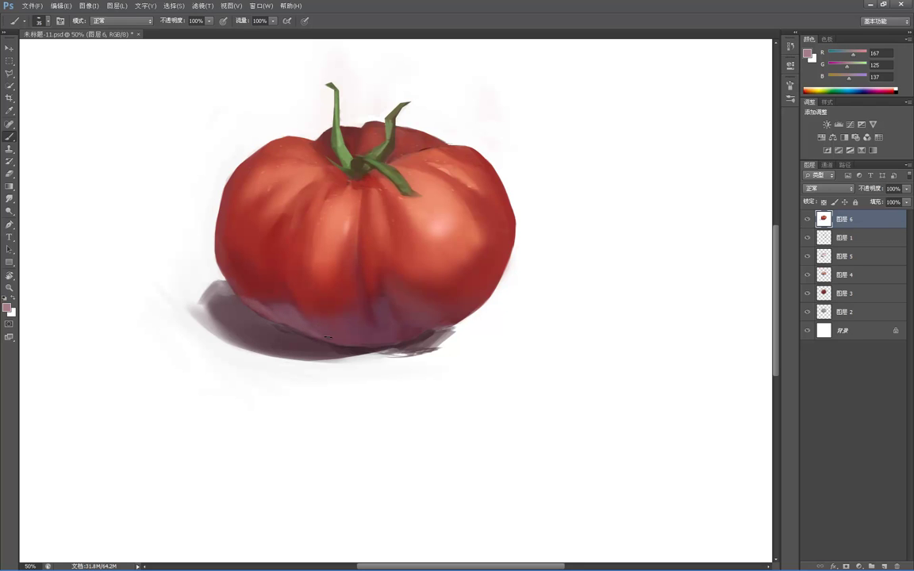
Step: Retouch the tomato's lower right edge and underside above the shadow with sampled dark red and purple tones
key(z)
alt+click(317, 312)
alt+click(317, 266)
alt+click(317, 261)
alt+click(319, 258)
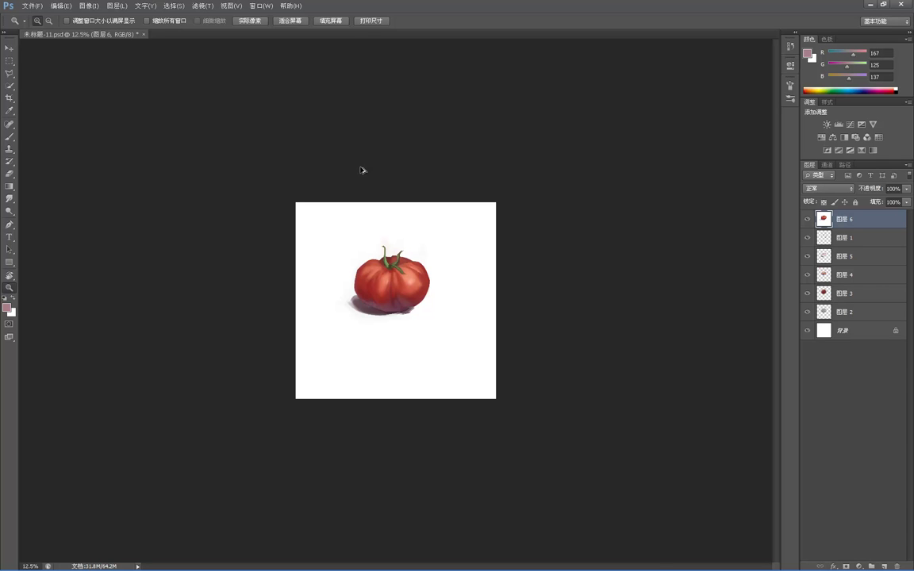
click(424, 308)
click(415, 299)
click(423, 302)
click(439, 308)
key(b)
alt+click(429, 311)
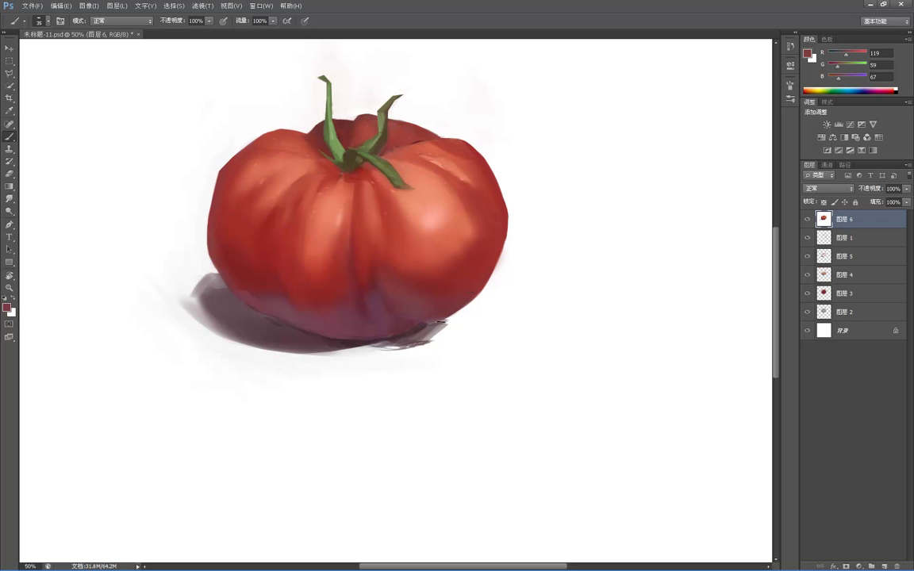
alt+click(384, 321)
Step: Examine the whole tomato at small and larger magnifications to judge its overall shading
key(z)
alt+click(443, 283)
alt+click(436, 273)
alt+click(434, 270)
alt+click(429, 262)
alt+click(424, 256)
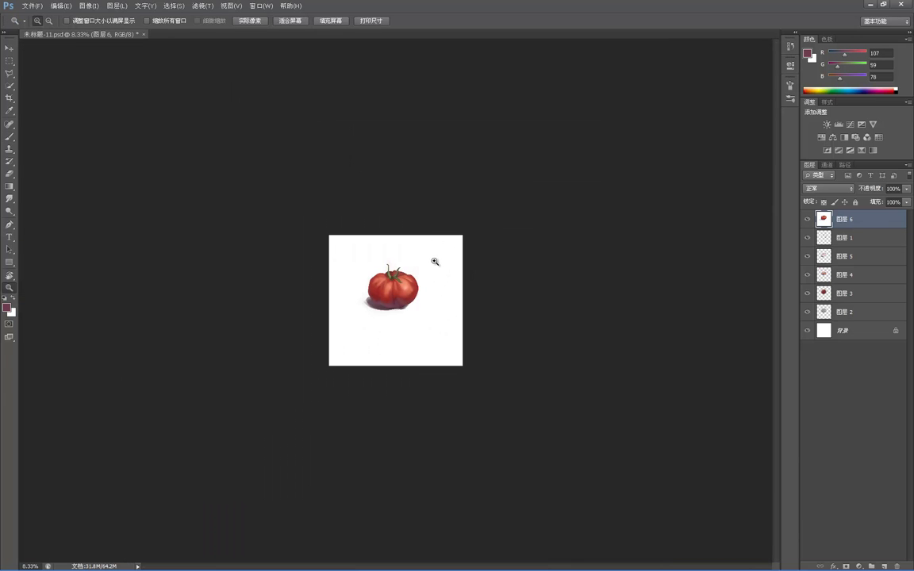
click(400, 271)
click(400, 271)
click(399, 270)
click(399, 270)
Step: Blend the inner side of the right lobe beside the central crease with sampled reds and light orange tones
key(b)
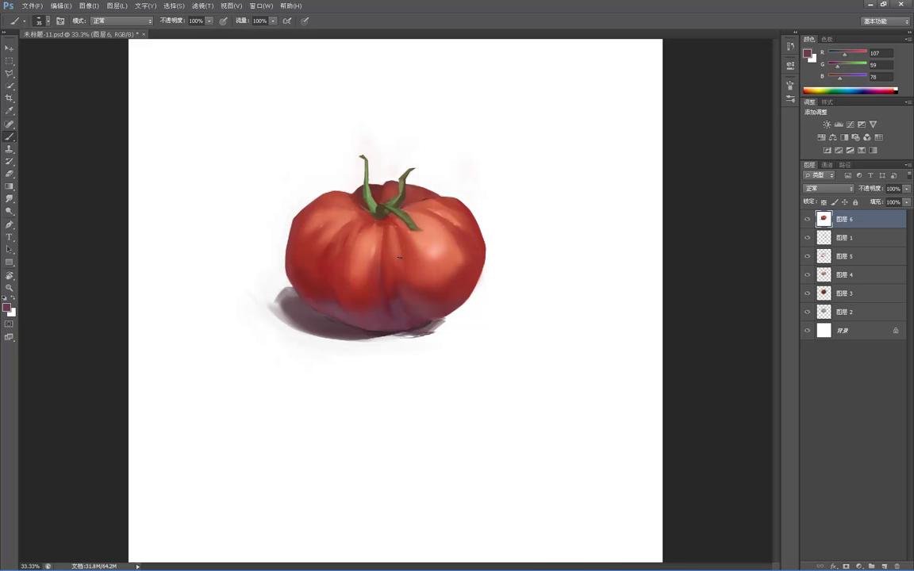
alt+click(406, 256)
alt+click(401, 224)
alt+click(425, 236)
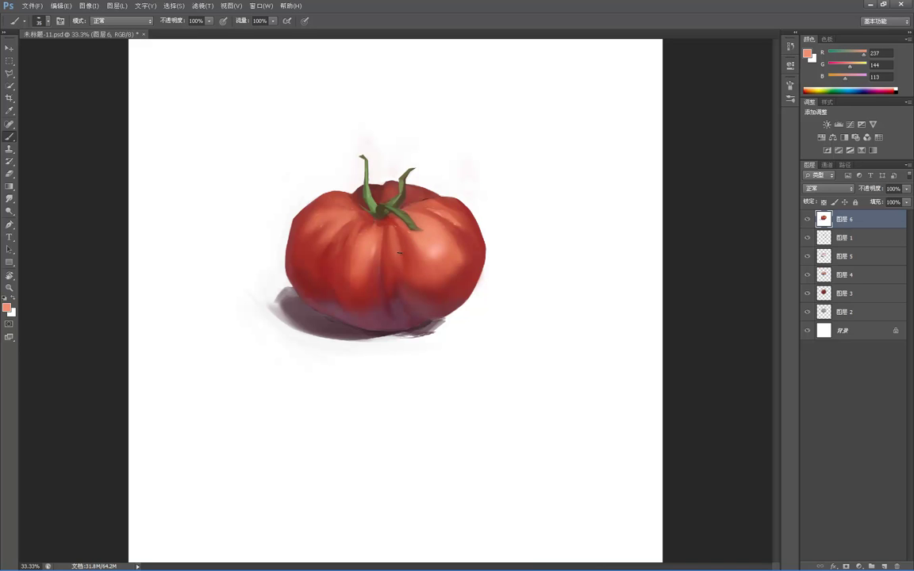
alt+click(437, 250)
alt+click(405, 256)
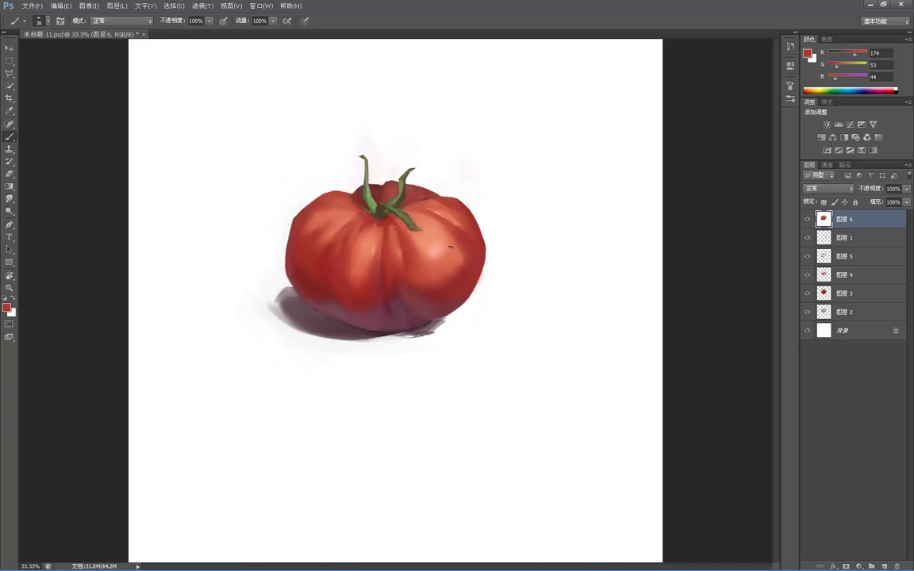
Step: Shade the outer side of the right lobe's highlight with sampled orange-red and red tones
alt+click(465, 276)
alt+click(453, 250)
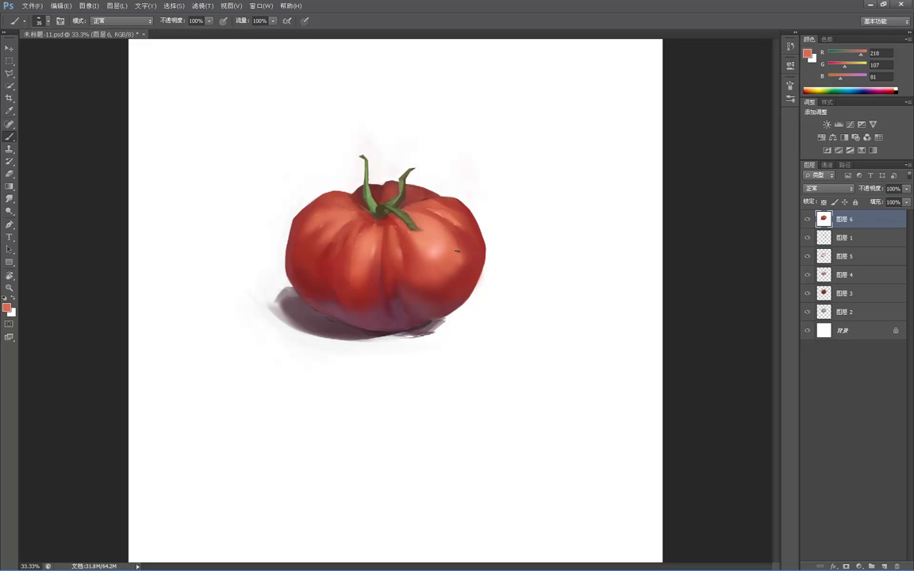
drag(464, 262, 456, 254)
alt+click(454, 254)
alt+click(467, 256)
Step: Smooth the transition from the highlight to the dark lower part of the right lobe with sampled reds
alt+click(448, 272)
alt+click(457, 288)
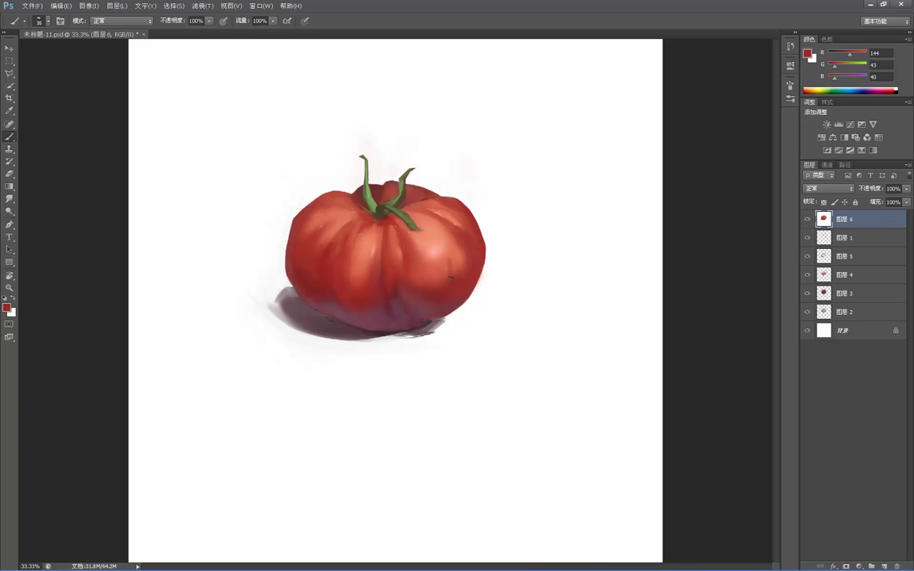
alt+click(445, 259)
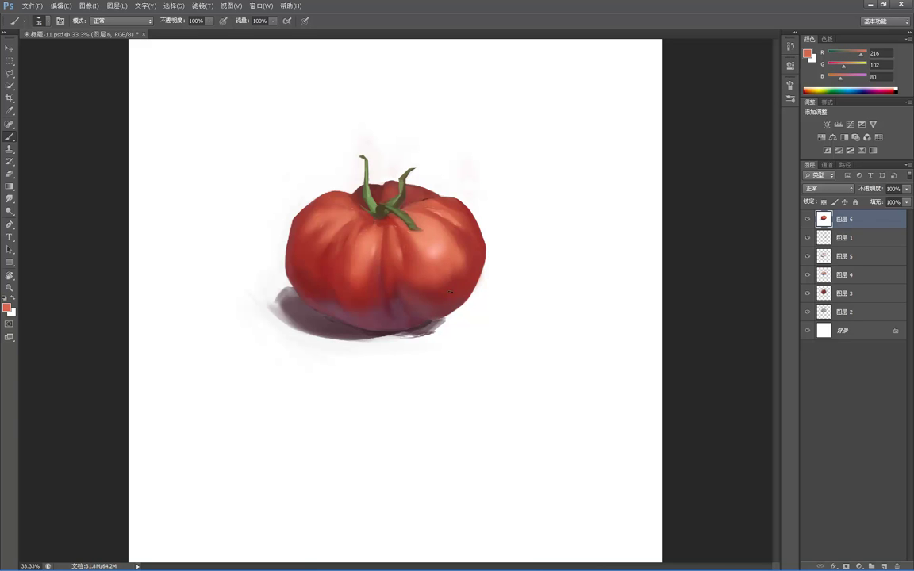
alt+click(454, 300)
alt+click(445, 299)
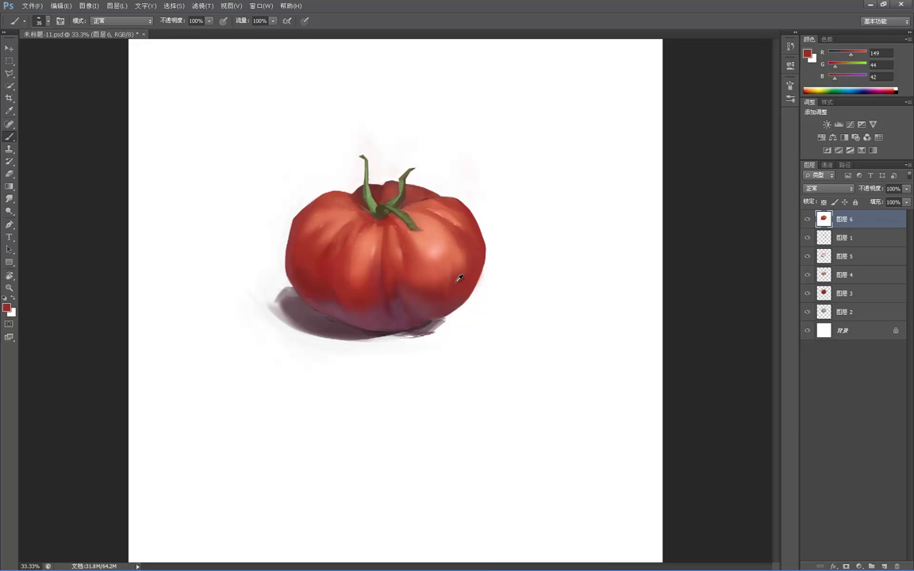
alt+click(457, 251)
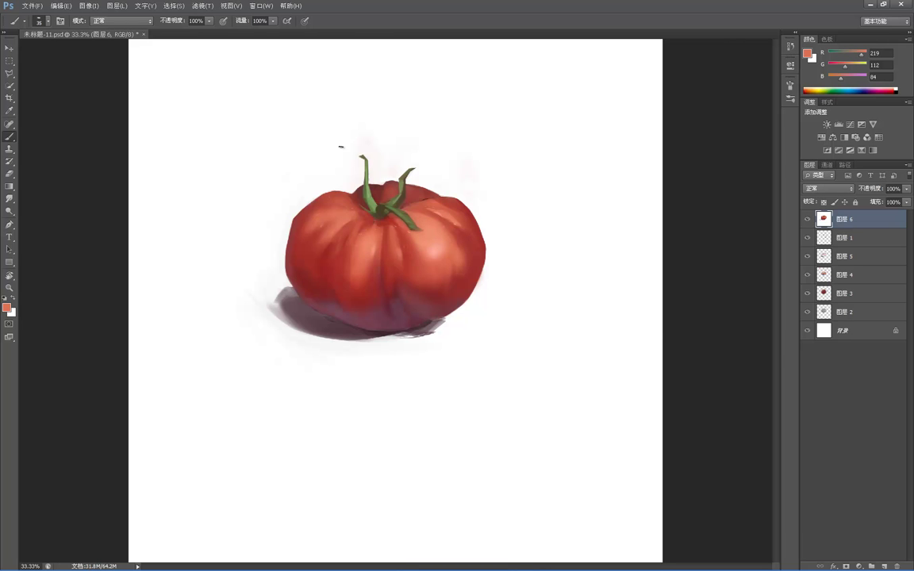
Step: Retouch the back lobe between the stems with a sampled red and a 15-pixel brush
ctrl+click(378, 174)
ctrl+click(378, 173)
alt+click(376, 201)
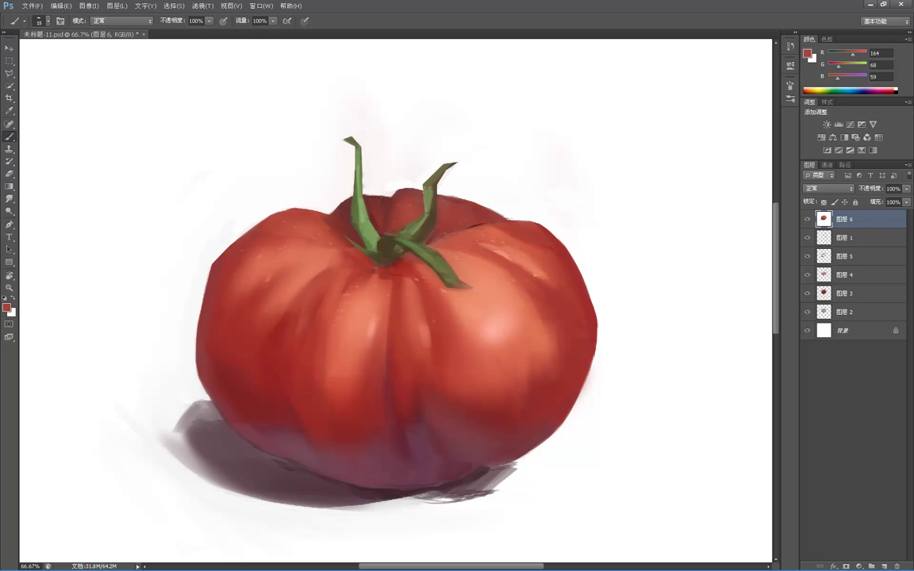
alt+click(378, 171)
alt+click(377, 171)
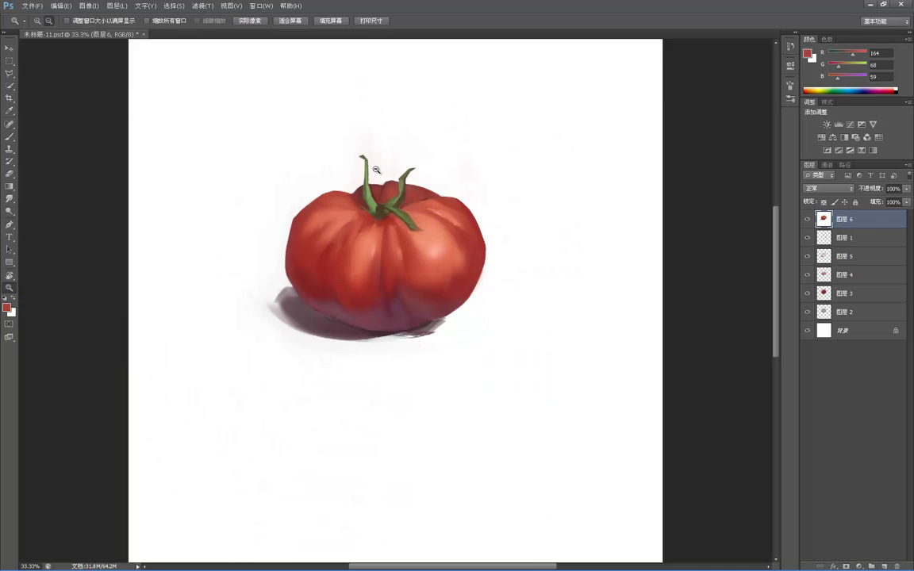
alt+click(375, 170)
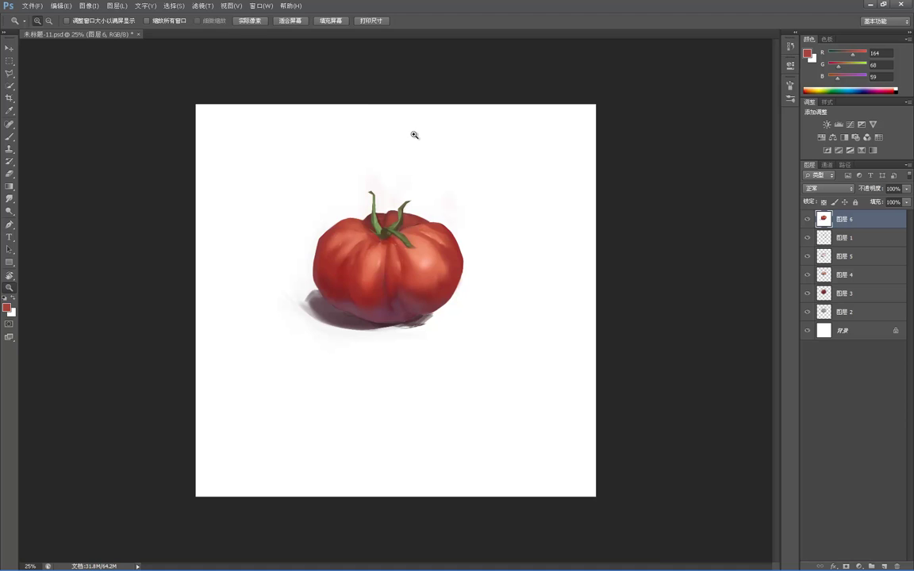
Step: Refine the top edge of the back lobe with sampled dark reds and clean the background beside it with off-white
ctrl+click(401, 213)
ctrl+click(399, 205)
ctrl+click(396, 198)
alt+click(380, 186)
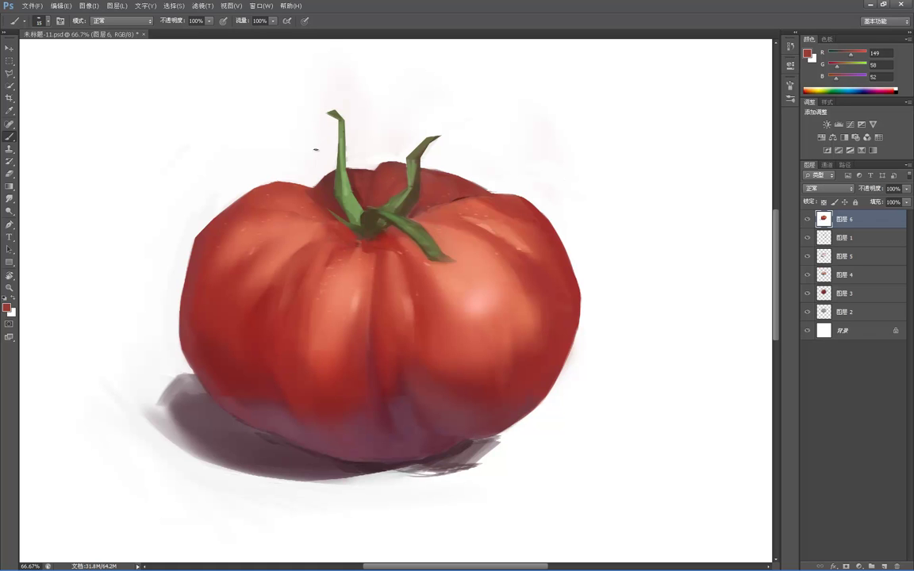
alt+click(364, 184)
alt+click(315, 143)
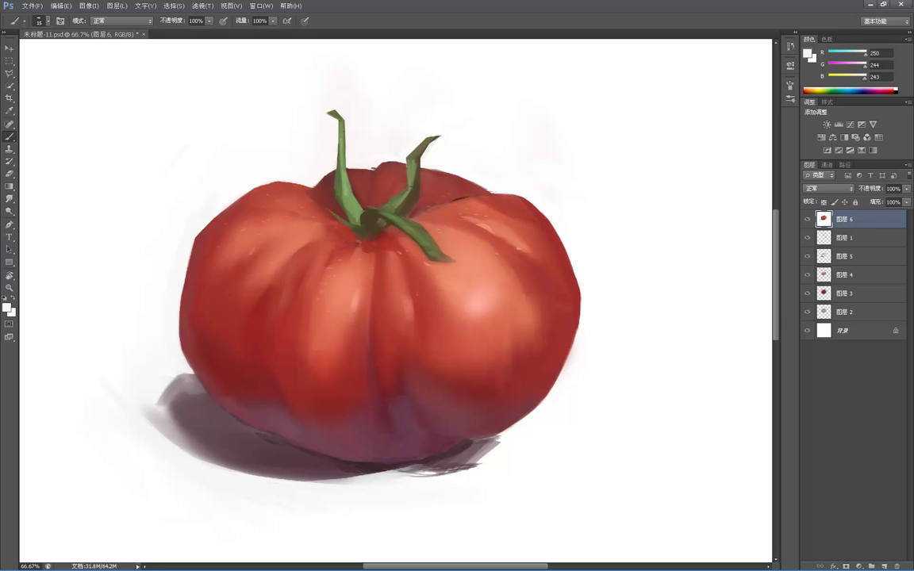
Step: Retouch the top of the right lobe beside the right stem with sampled orange-reds and a larger brush
key(z)
alt+click(442, 126)
alt+click(440, 127)
alt+click(439, 127)
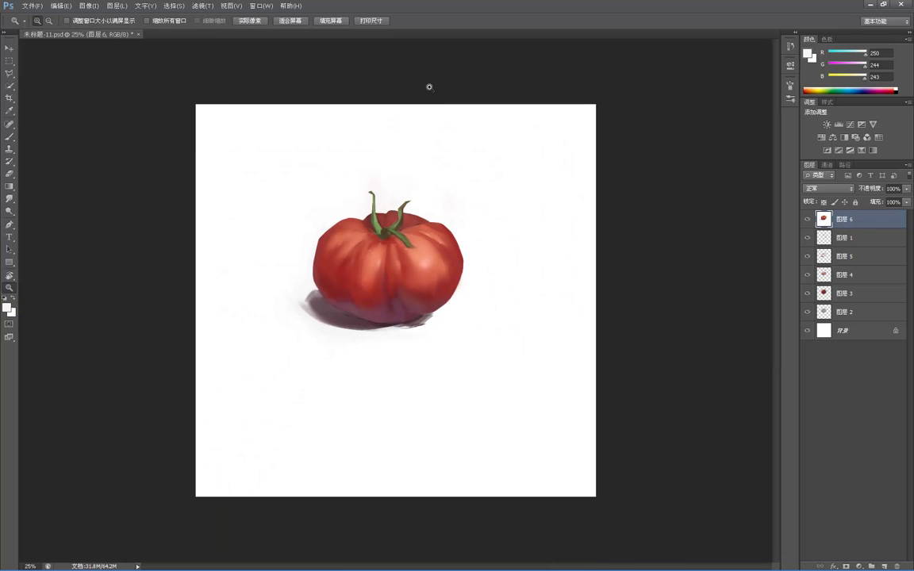
click(389, 225)
click(389, 224)
click(390, 224)
key(b)
alt+click(446, 207)
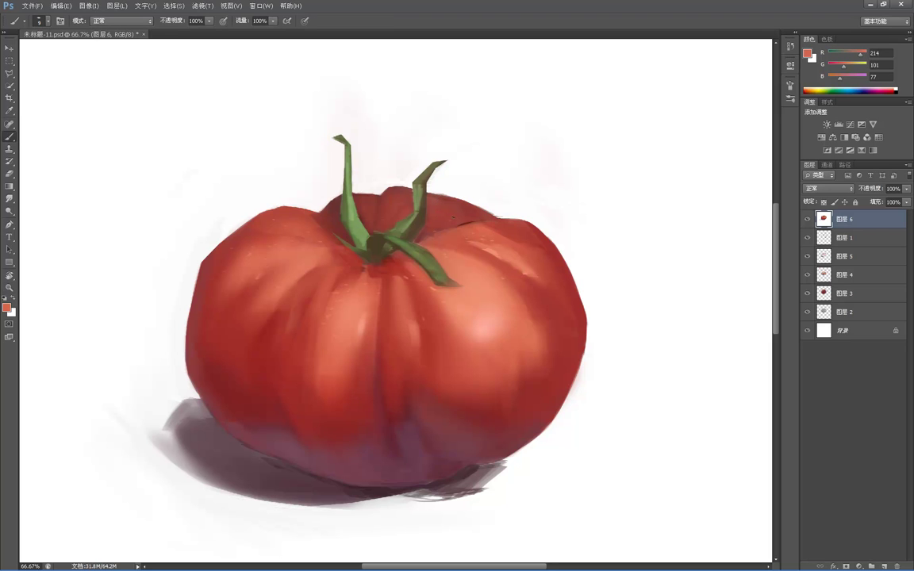
key(bracketright)
key(bracketright)
key(bracketright)
alt+click(465, 234)
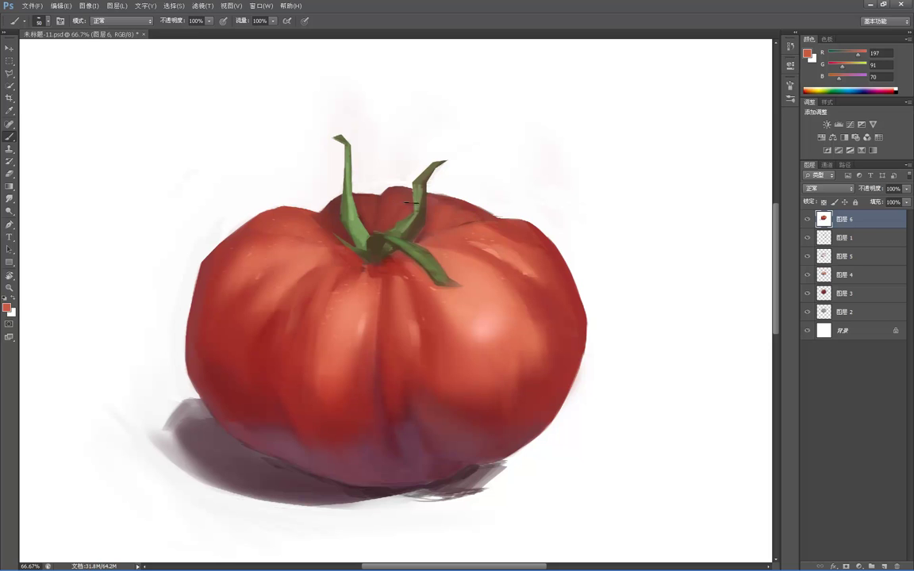
Step: Darken the hollow where the stems meet, using a sampled olive brown deepened to RGB 40, 33, 18 and a 10-pixel brush
key(z)
alt+click(460, 176)
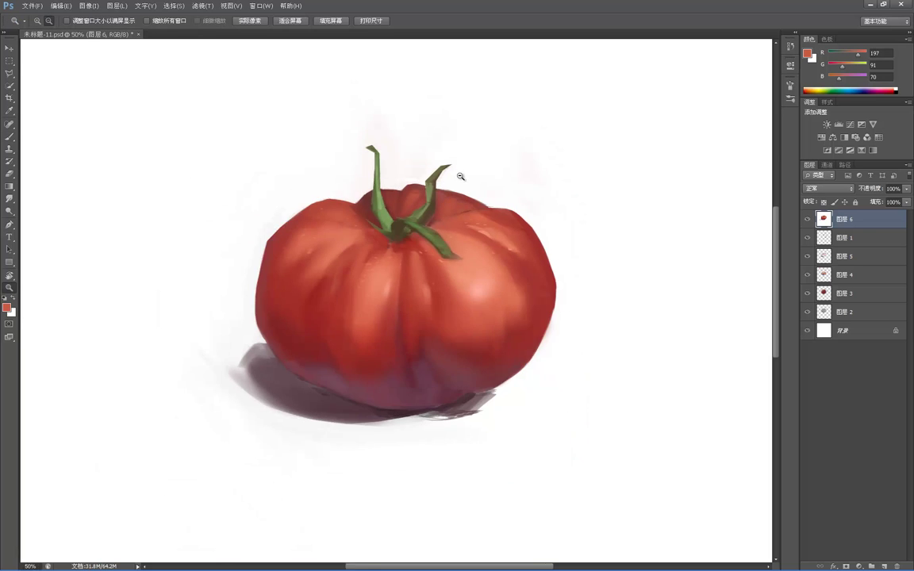
alt+click(459, 171)
alt+click(456, 161)
alt+click(455, 155)
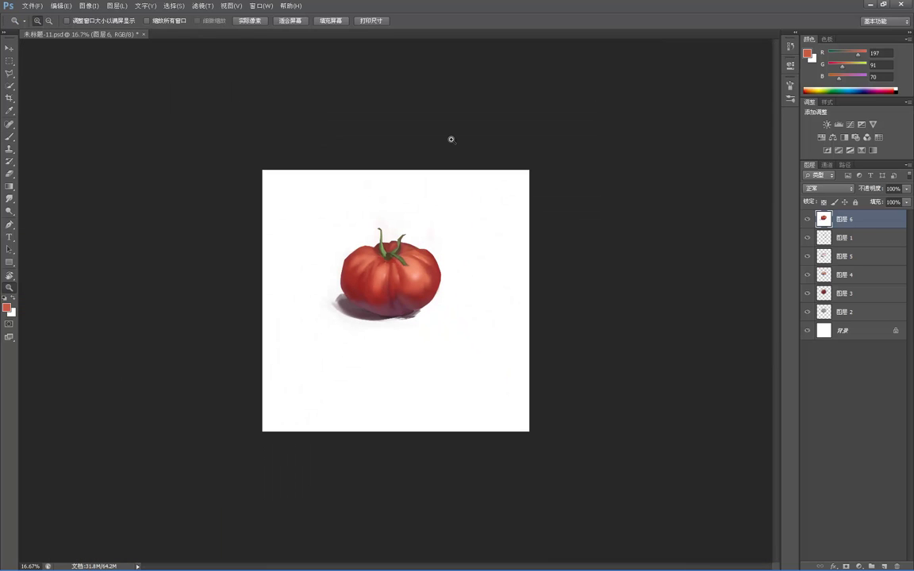
click(366, 233)
key(b)
alt+click(358, 185)
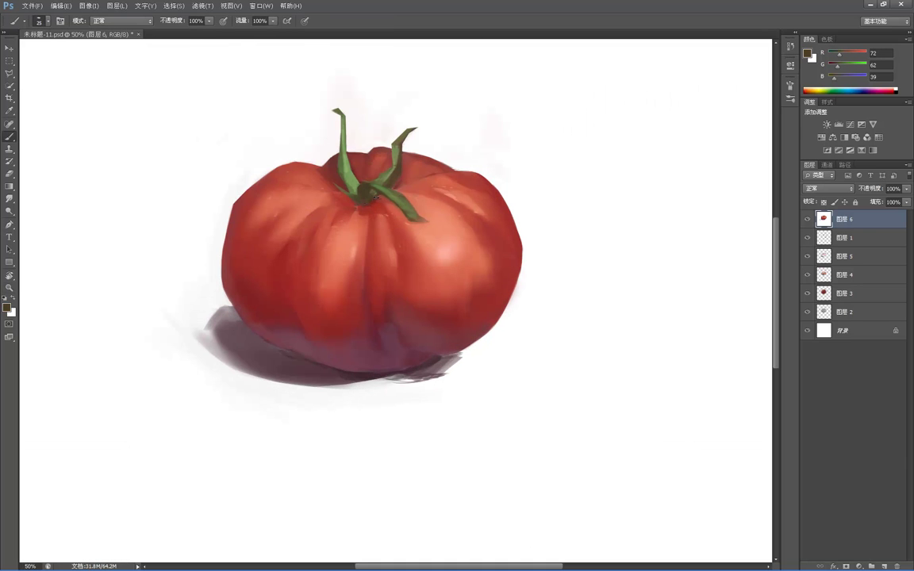
click(6, 308)
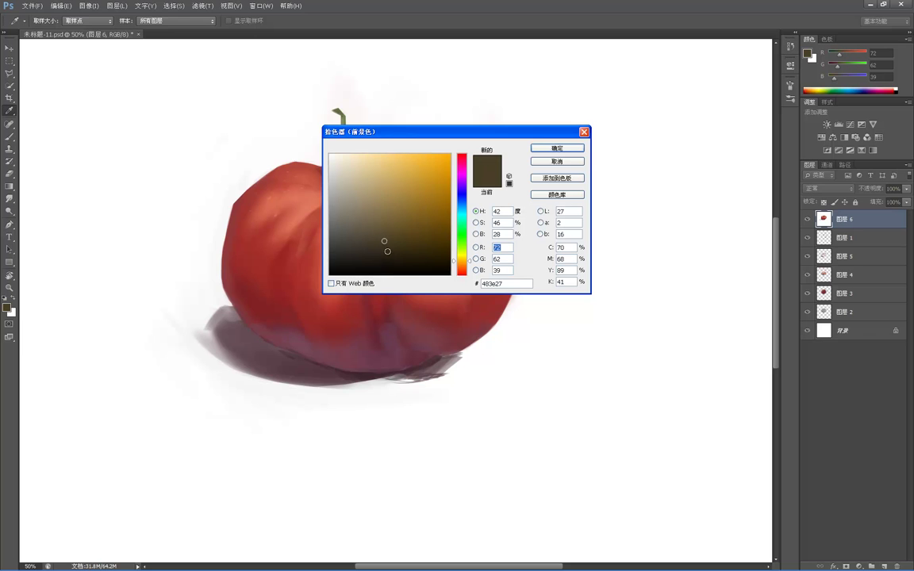
click(394, 256)
click(557, 148)
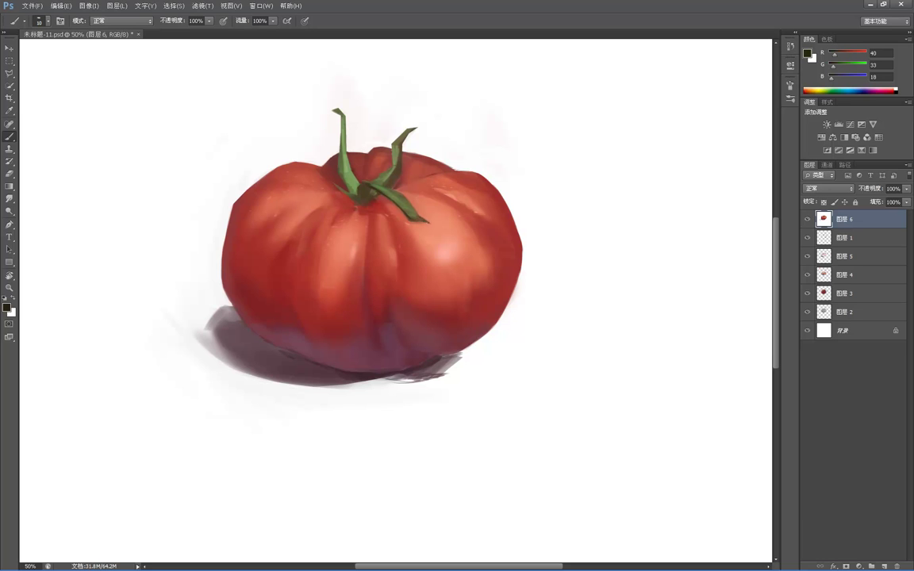
Step: Refine the edges of the front leaf and the stem base with sampled greens and dark tones
alt+click(431, 227)
alt+click(400, 213)
mouse_move(400, 205)
mouse_down()
mouse_move(408, 211)
mouse_move(383, 202)
mouse_up()
alt+click(381, 204)
alt+click(342, 166)
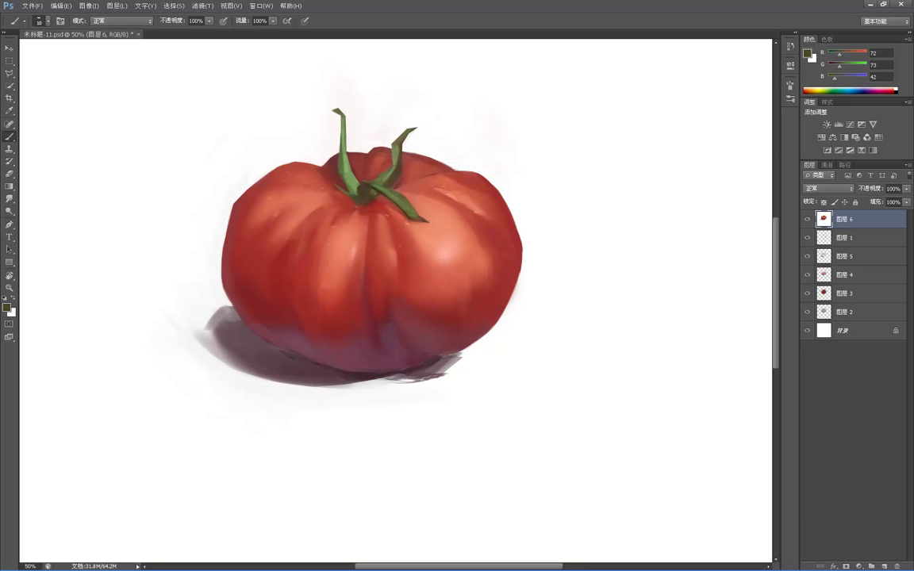
alt+click(372, 185)
alt+click(310, 160)
Step: Lighten the upper face of the front leaf with light green RGB 143, 179, 112 sampled from the left stem
key(z)
alt+click(356, 178)
alt+click(355, 178)
alt+click(339, 158)
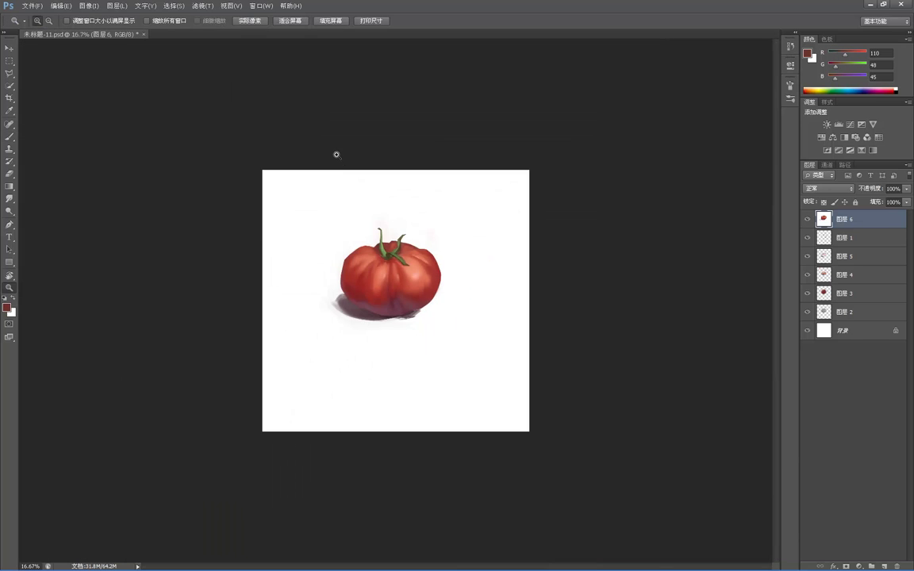
click(418, 229)
click(418, 229)
click(418, 229)
click(417, 229)
key(b)
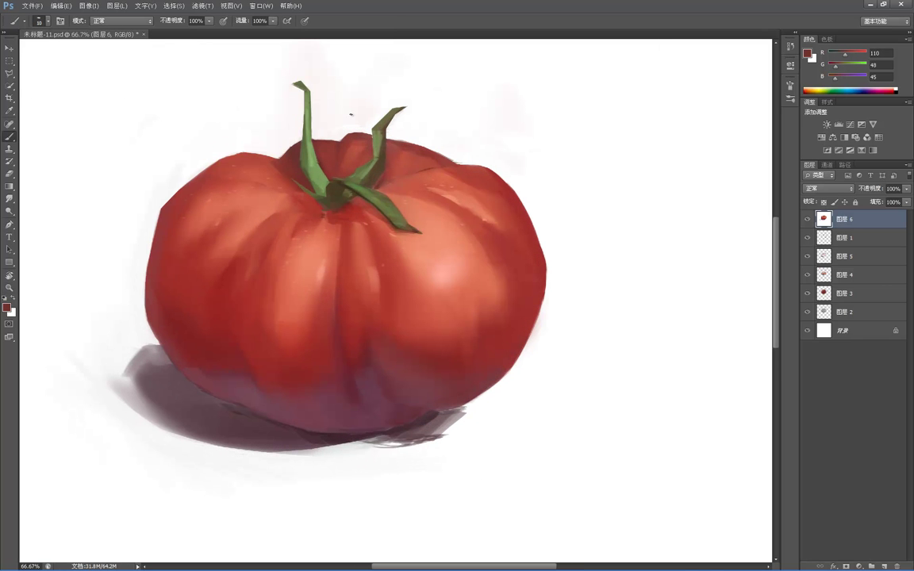
alt+click(313, 158)
mouse_move(385, 201)
mouse_down()
mouse_move(368, 193)
mouse_move(402, 221)
mouse_up()
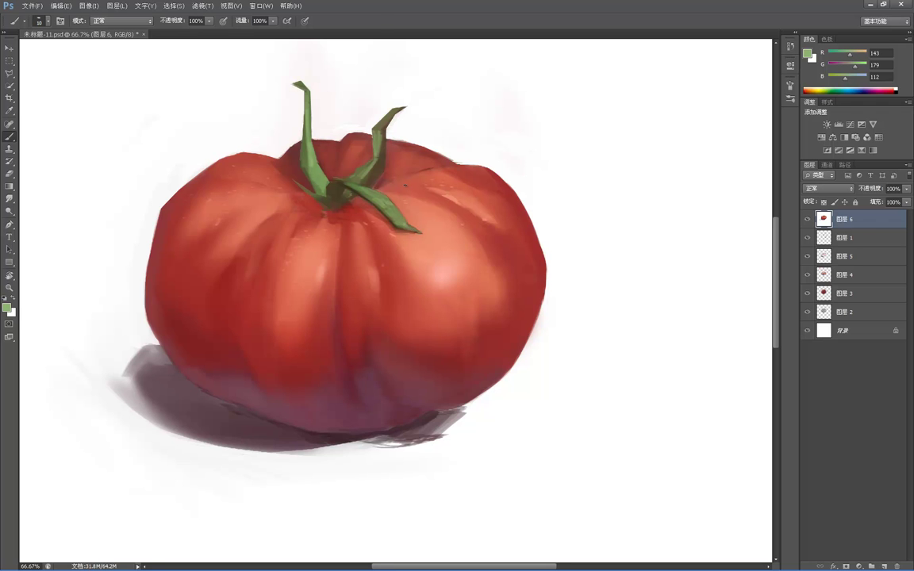
Step: Shade the middle of the right stem with sampled greens using the 10-pixel brush
key(z)
alt+click(394, 174)
alt+click(388, 172)
alt+click(375, 161)
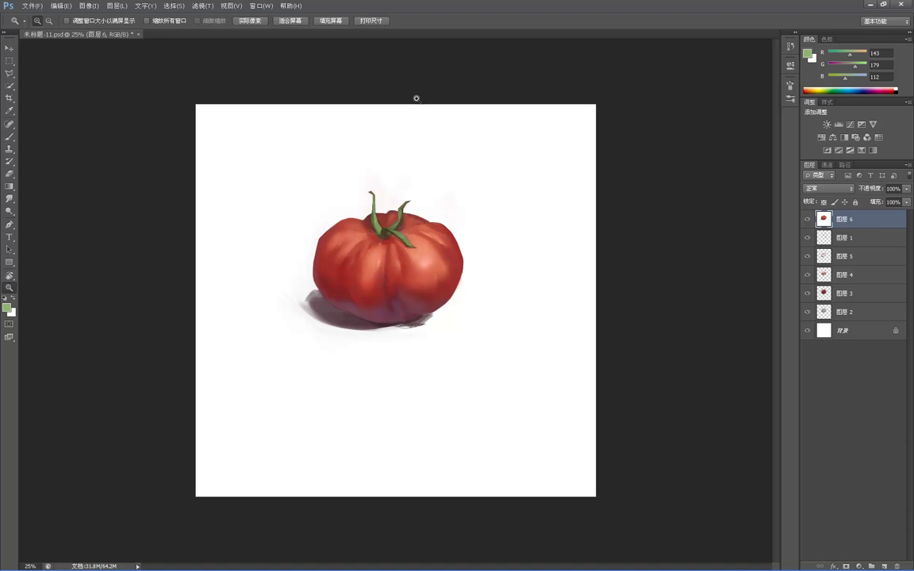
click(416, 215)
click(404, 195)
click(400, 187)
key(b)
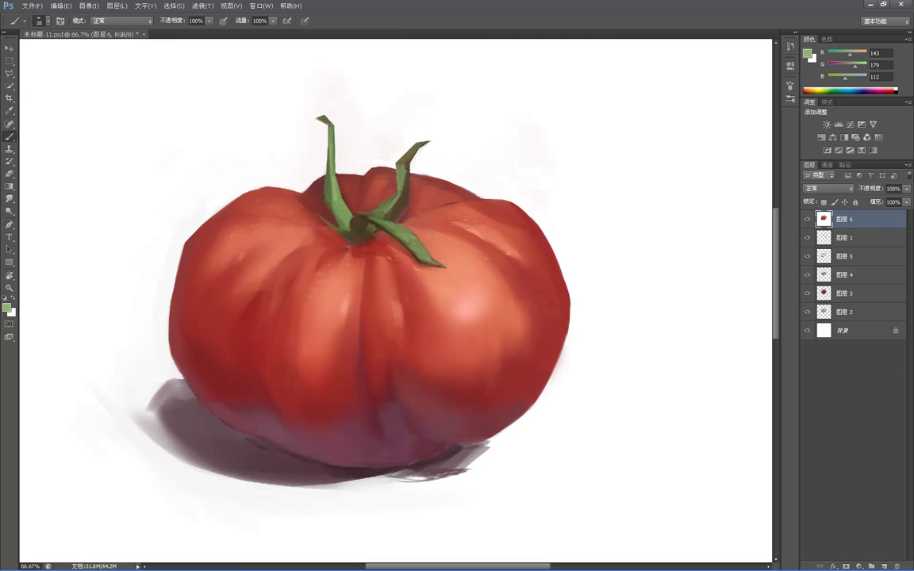
alt+click(405, 179)
drag(405, 173, 404, 192)
alt+click(408, 189)
Step: Paint the upper part of the right stem up to its tip with sampled olive green RGB 123, 135, 87
alt+click(405, 177)
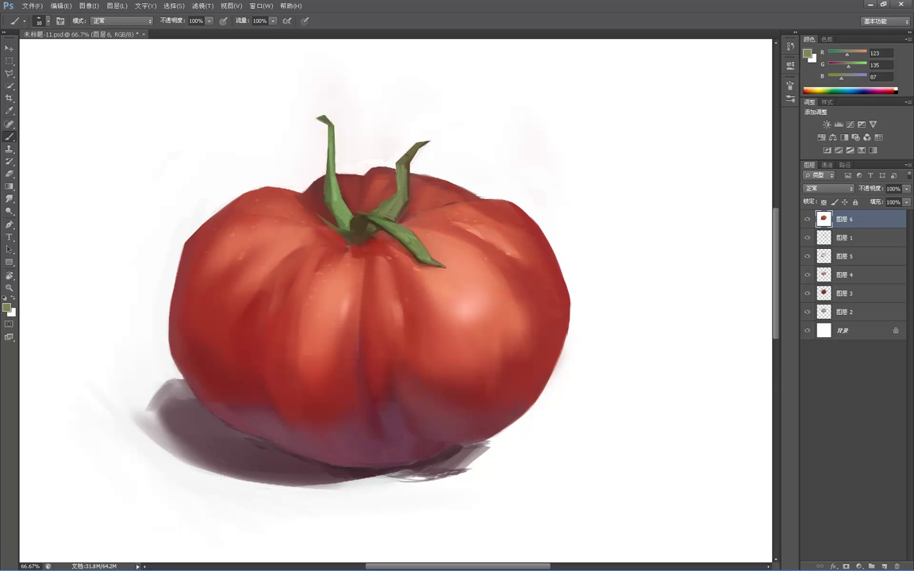
drag(416, 148, 407, 162)
alt+click(407, 161)
Step: Sample dark browns at the stem base and mix a dark red of RGB 76, 14, 16 for the shadows around the leaves
alt+click(358, 226)
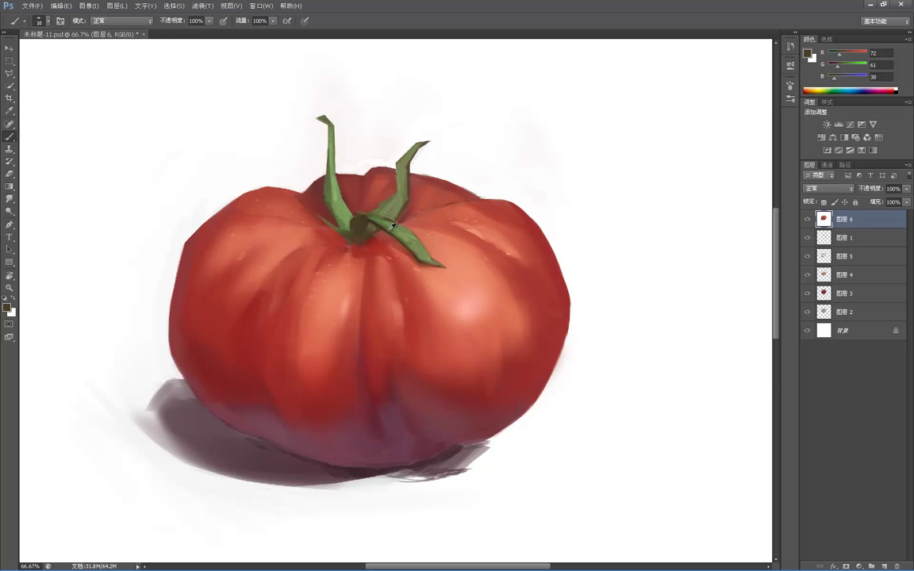
alt+click(367, 236)
alt+click(211, 353)
click(8, 308)
click(426, 238)
click(547, 147)
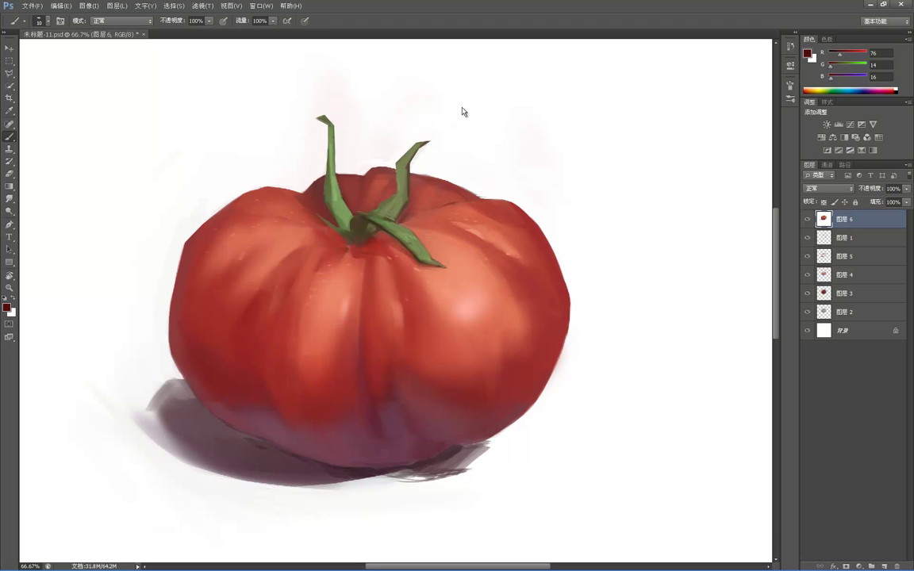
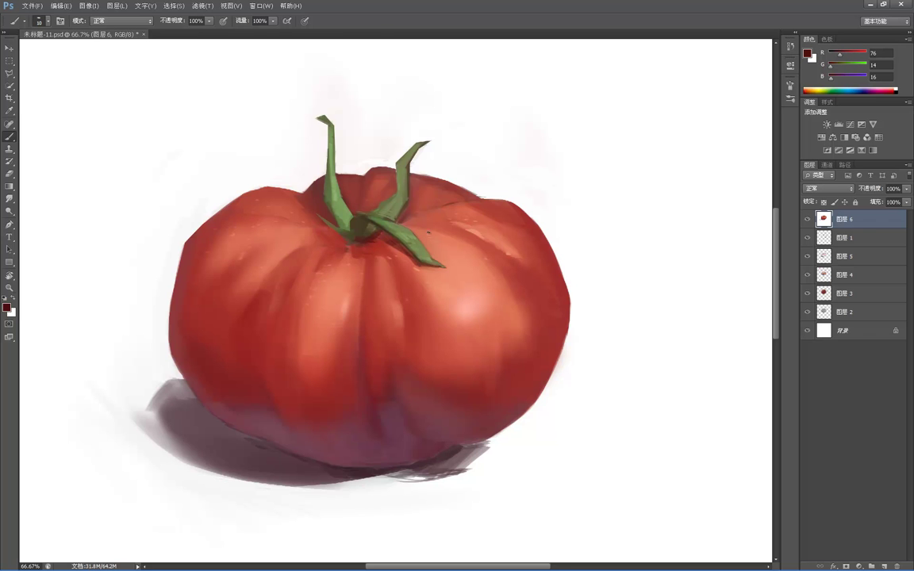
Step: Clean up the edges around the front leaf and the stem base with sampled greens and reds
alt+click(425, 231)
alt+click(419, 229)
alt+click(409, 227)
alt+click(406, 226)
ctrl+click(403, 225)
ctrl+click(397, 222)
ctrl+click(388, 217)
ctrl+click(384, 216)
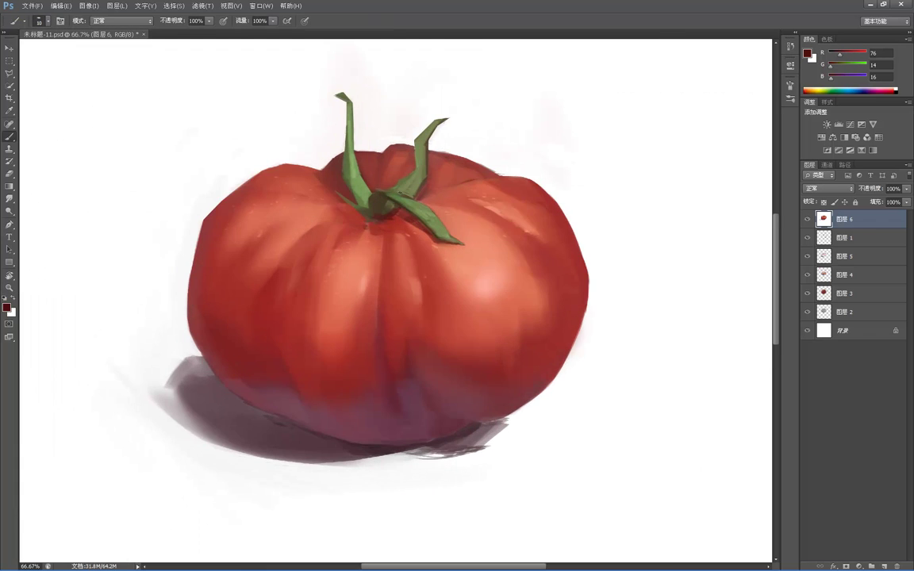
alt+click(408, 210)
alt+click(354, 190)
alt+click(407, 222)
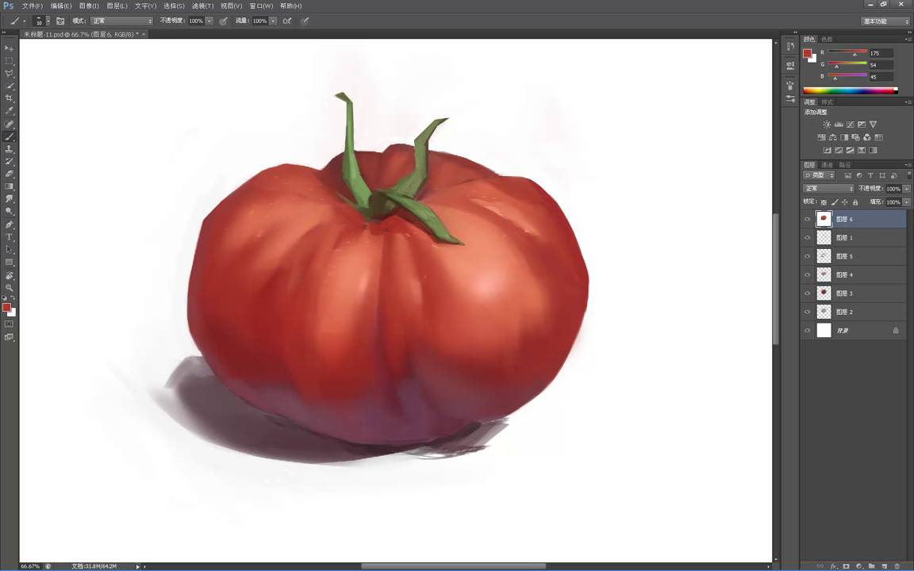
alt+click(369, 229)
Step: Retouch the surface below the stem base and the small left leaf with sampled red RGB 173, 62, 50 and dark red RGB 91, 33, 29
key(z)
alt+click(373, 115)
alt+click(373, 115)
alt+click(373, 116)
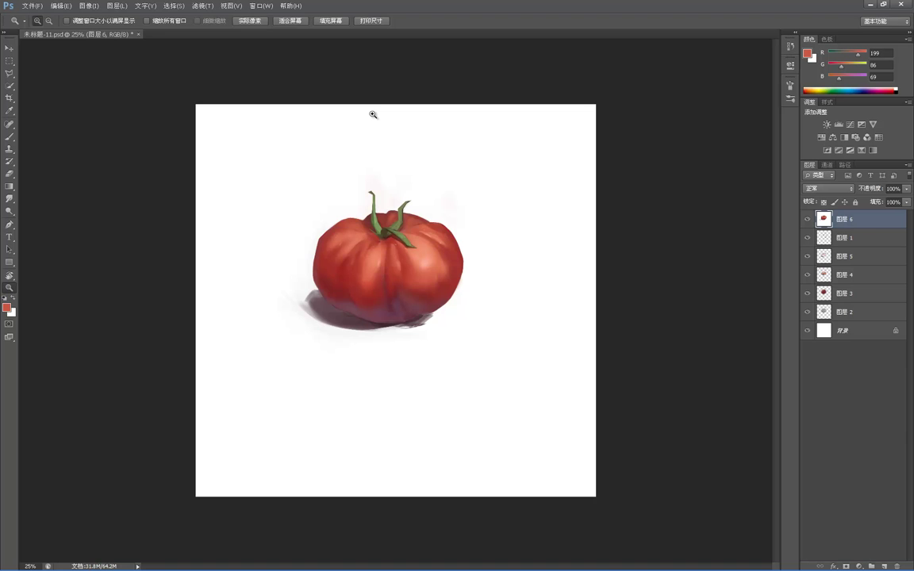
click(386, 239)
click(387, 239)
click(387, 239)
key(b)
alt+click(385, 218)
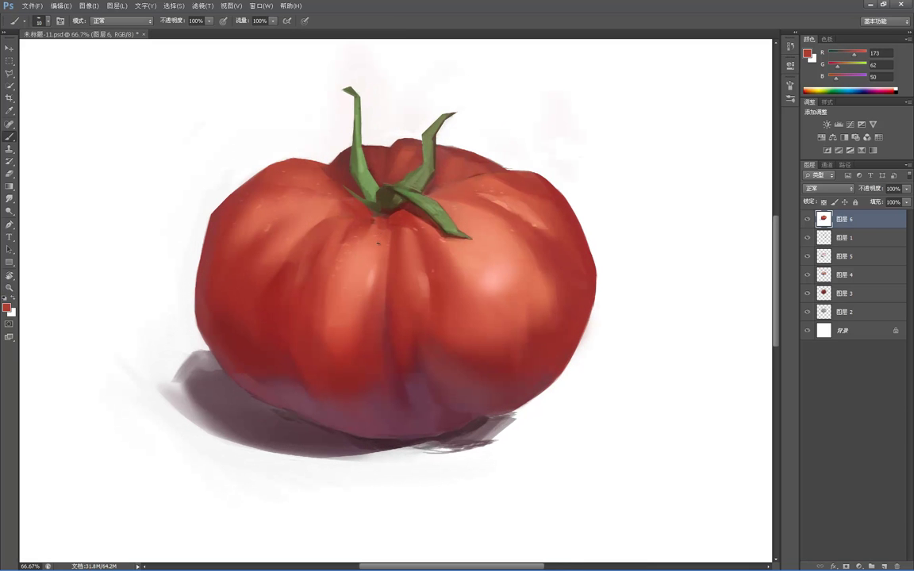
alt+click(347, 200)
alt+click(363, 186)
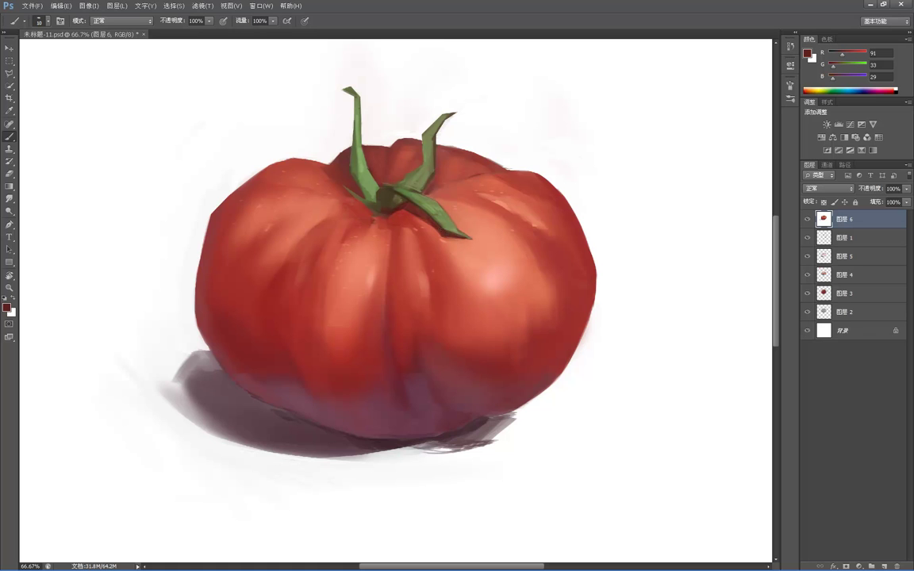
Step: Sharpen the front leaf's tip with sampled light green RGB 137, 161, 102 and touch up the orange surface around it
alt+click(382, 187)
alt+click(449, 228)
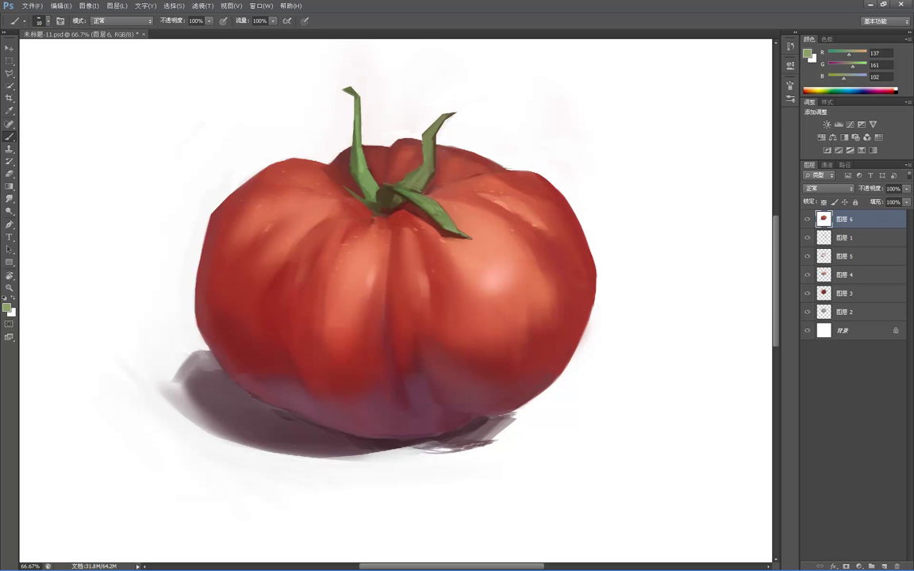
alt+click(468, 234)
alt+click(443, 209)
alt+click(465, 220)
Step: Add small glossy highlights to the top of the right lobe with sampled orange-reds and light pink RGB 253, 169, 156
key(z)
alt+click(452, 204)
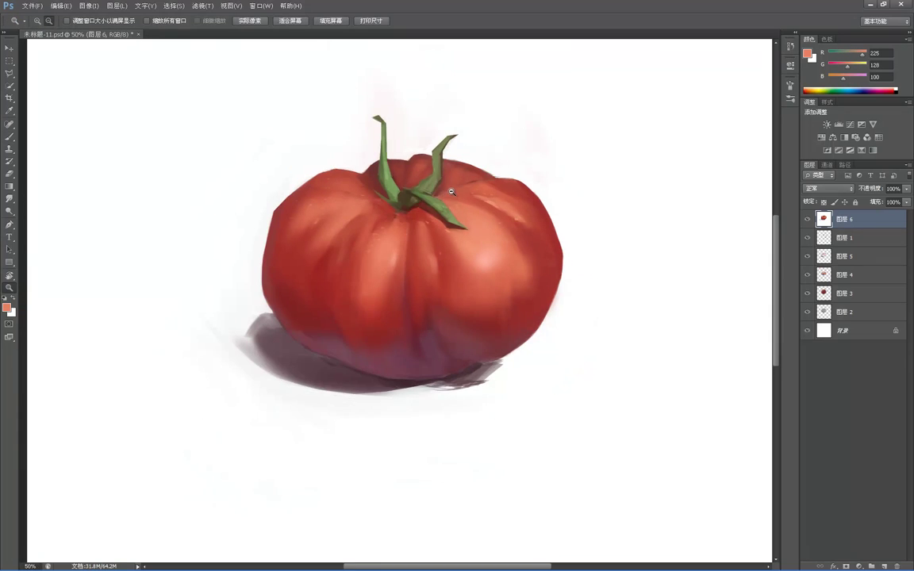
alt+click(450, 192)
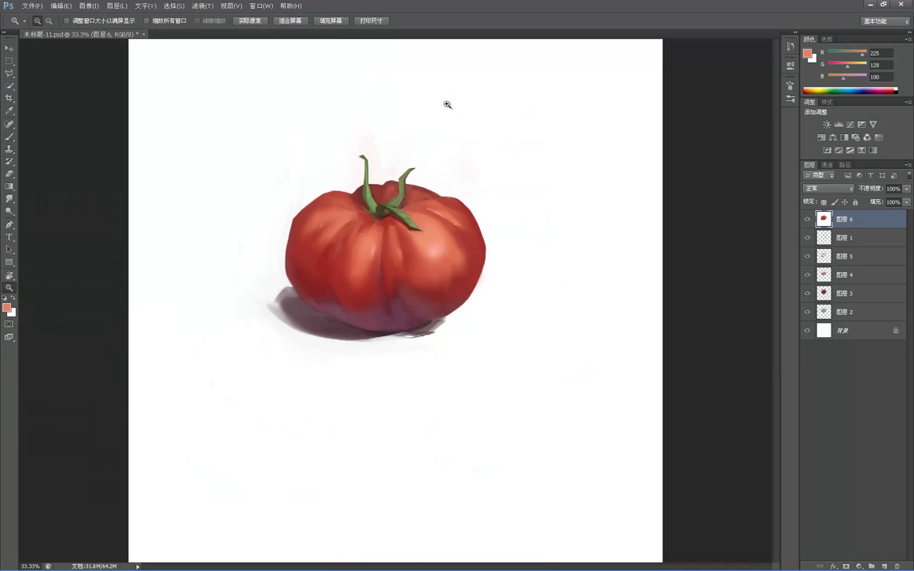
click(329, 270)
key(b)
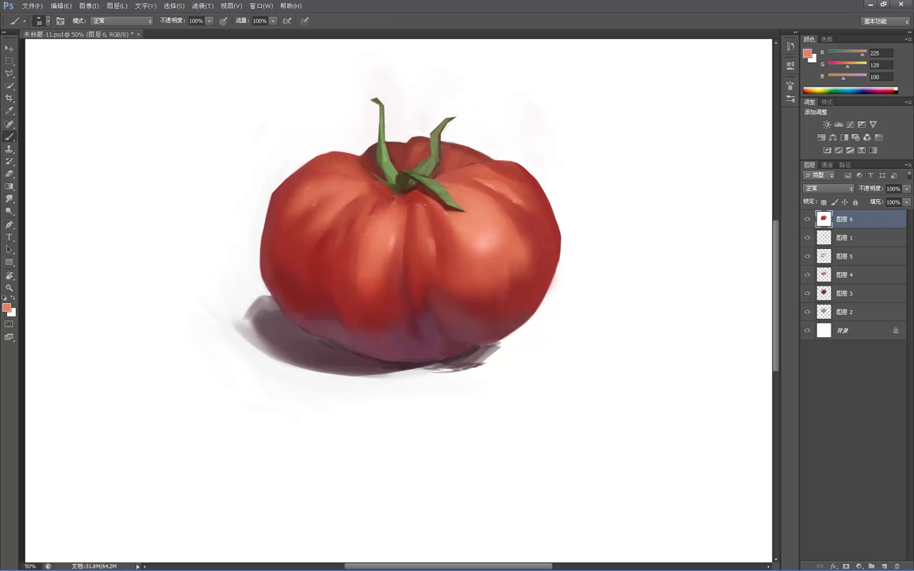
alt+click(304, 208)
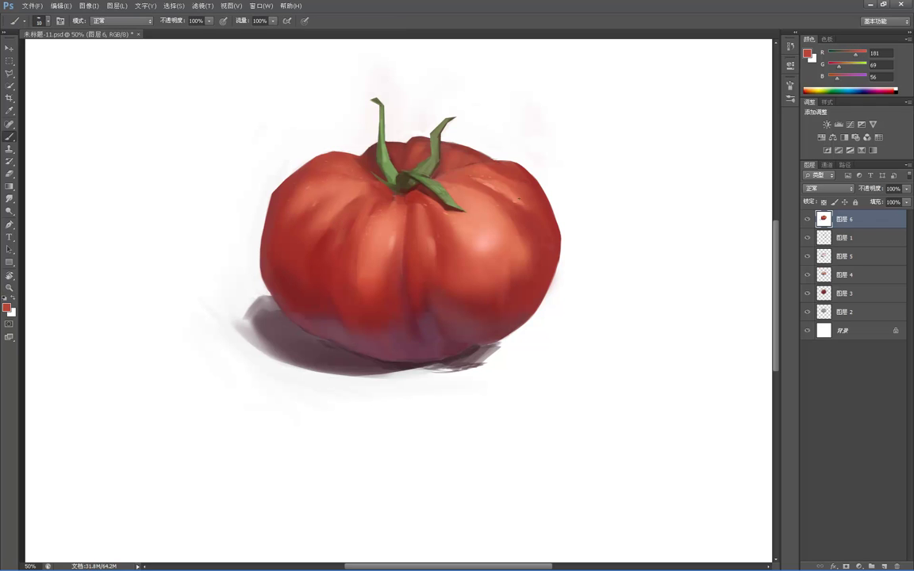
alt+click(483, 244)
key(z)
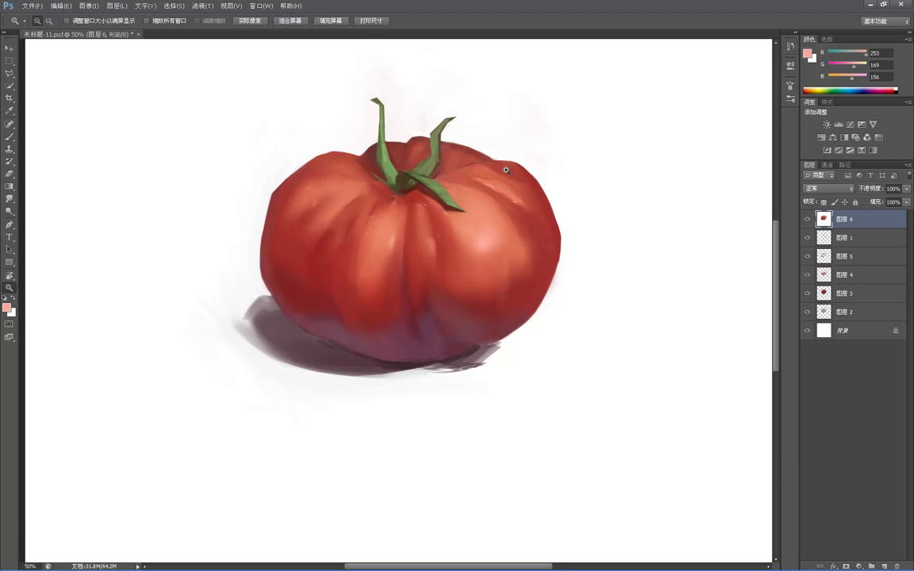
click(504, 167)
key(b)
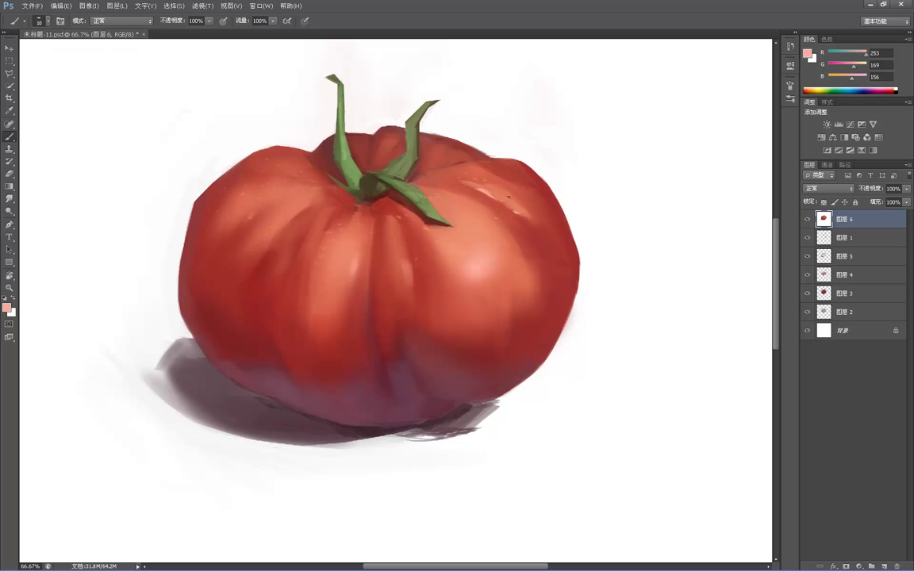
Step: Brighten the highlights on the narrow middle lobe and the lobe beside it with sampled salmon tones
alt+click(401, 272)
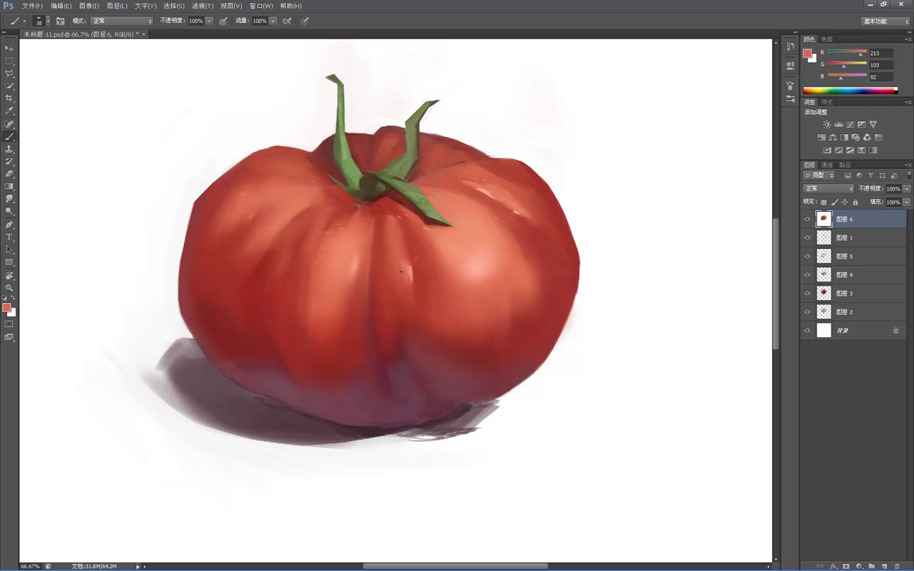
alt+click(403, 264)
alt+click(351, 265)
Step: Touch up the lower left stem and its dark base with sampled brown RGB 68, 56, 36 and light green RGB 142, 178, 111
key(z)
alt+click(360, 240)
alt+click(363, 234)
alt+click(361, 230)
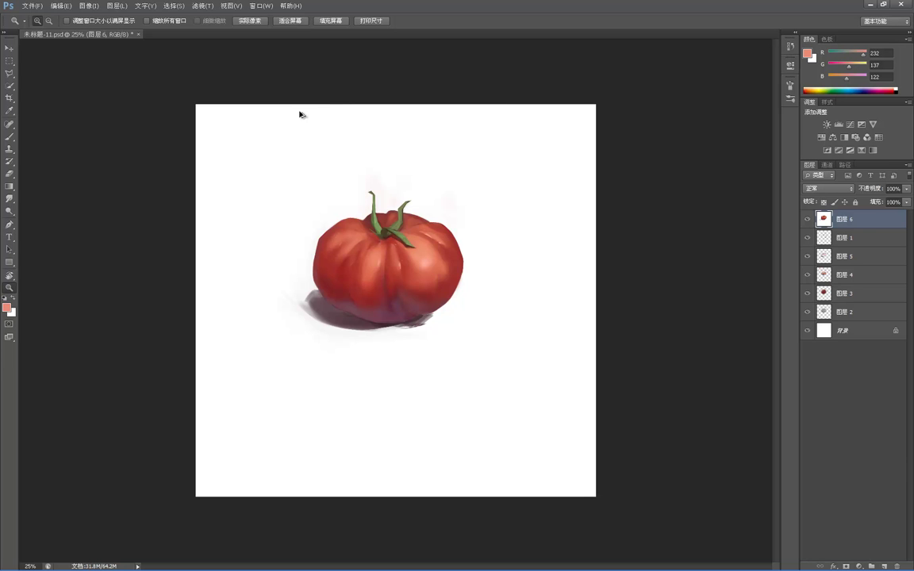
click(344, 248)
click(344, 247)
key(b)
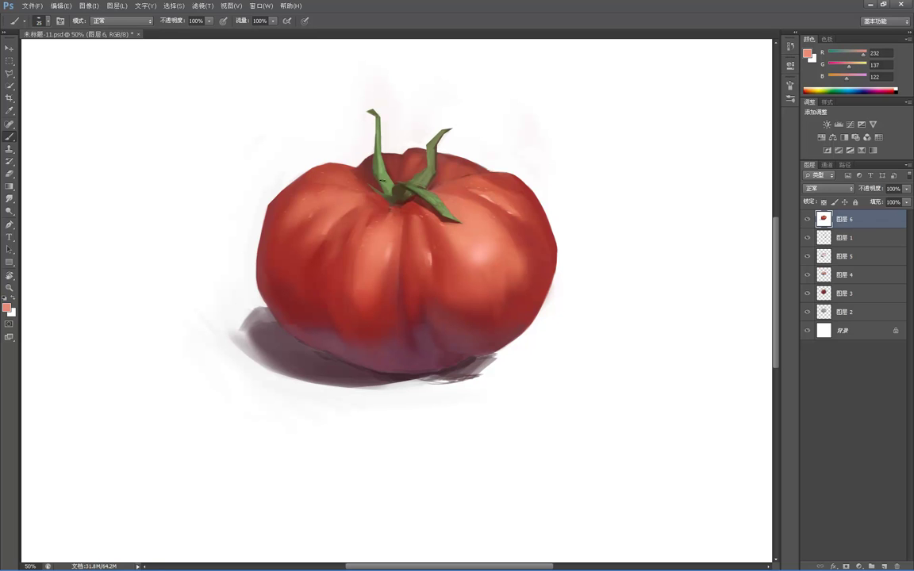
alt+click(365, 163)
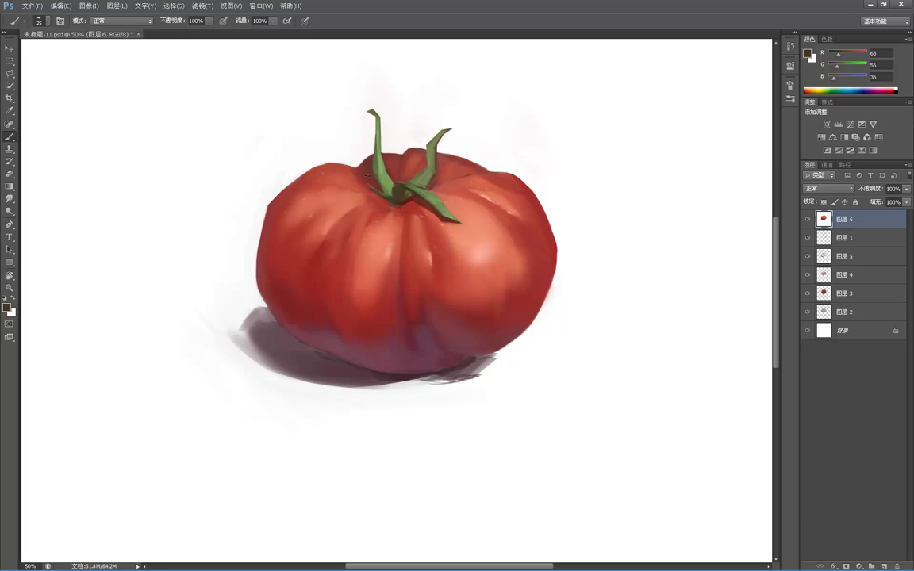
alt+click(381, 166)
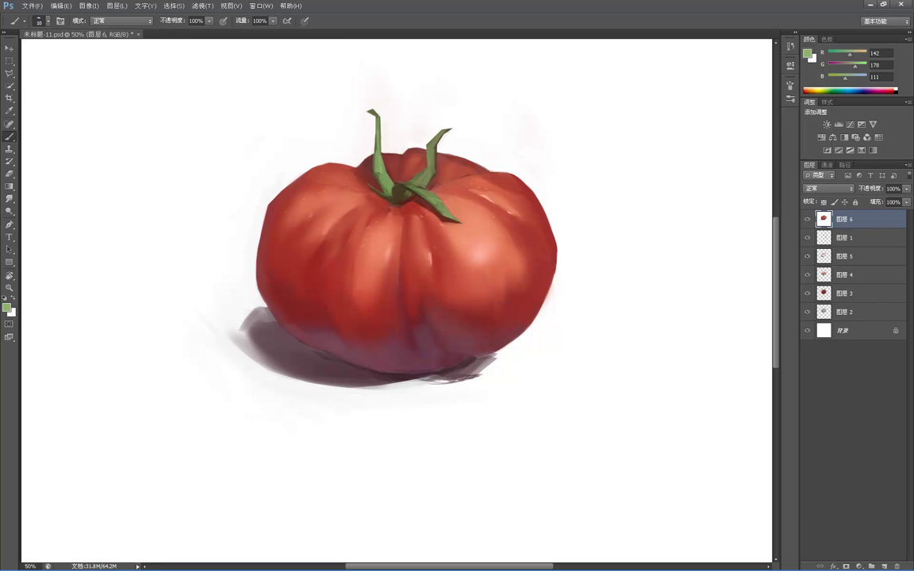
Step: Trim the tip of the tall left stem with sampled off-white RGB 253, 250, 249
key(z)
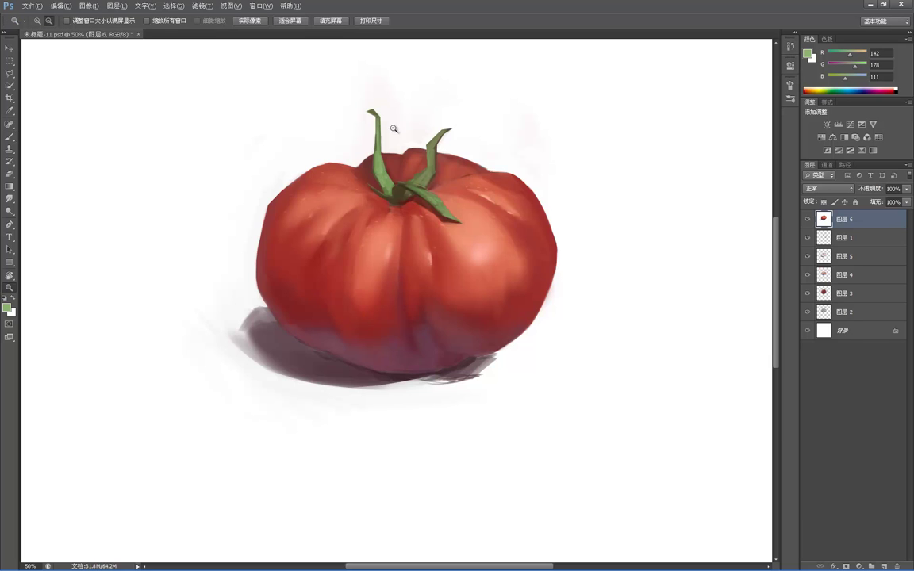
alt+click(392, 127)
alt+click(392, 127)
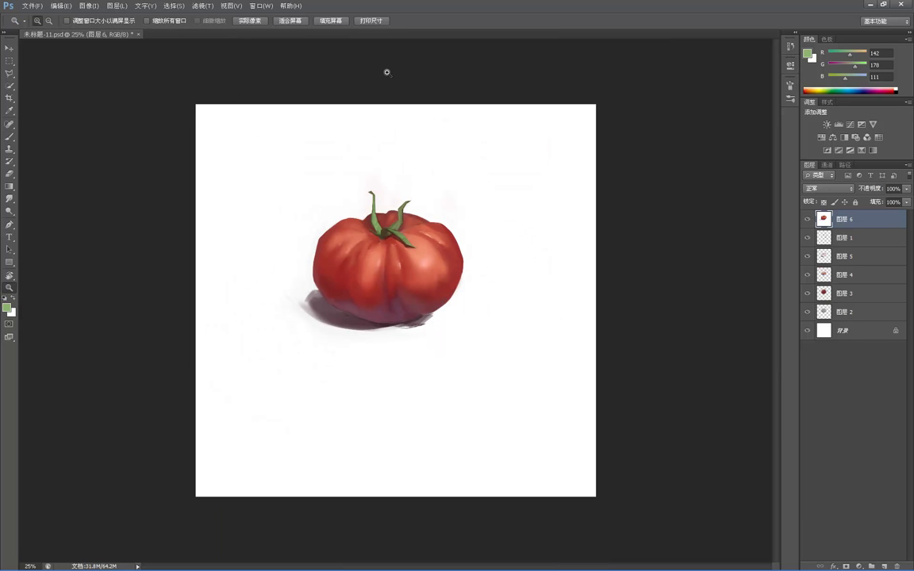
click(361, 181)
click(356, 175)
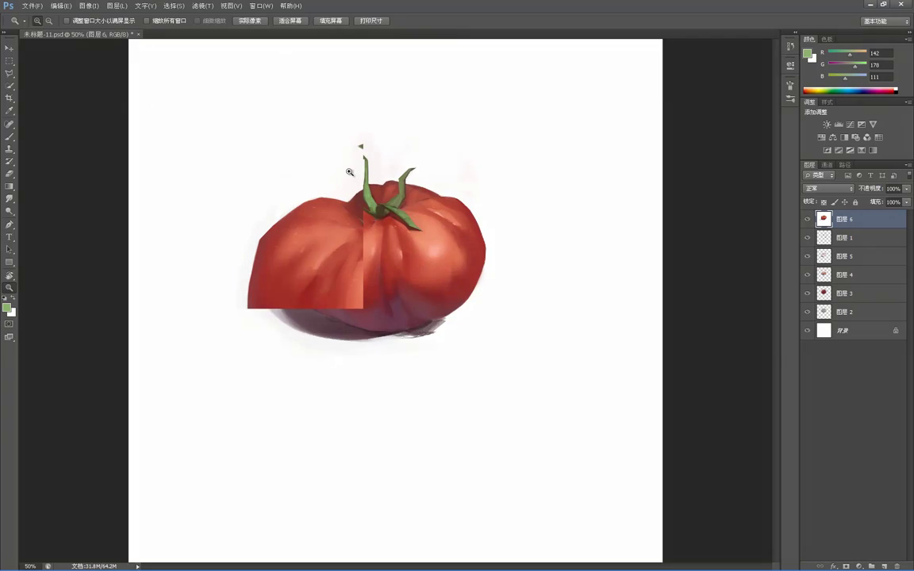
click(354, 174)
key(b)
alt+click(351, 133)
drag(357, 135, 368, 144)
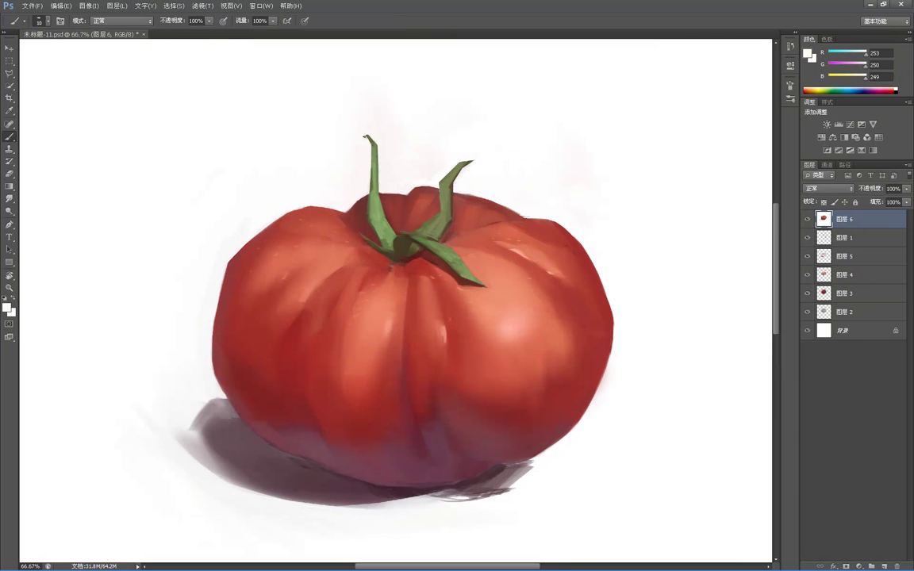
Step: Repaint the tall left stem's curled tip with sampled greens and clean up the white background beside it
alt+click(367, 154)
alt+click(377, 150)
alt+click(377, 168)
drag(372, 144, 373, 136)
alt+click(337, 127)
alt+click(336, 126)
alt+click(324, 123)
alt+click(326, 129)
Step: Touch up the left stem's lower part with green RGB 133, 167, 103 and the shading beside it with dark brown RGB 77, 32, 25
alt+click(380, 211)
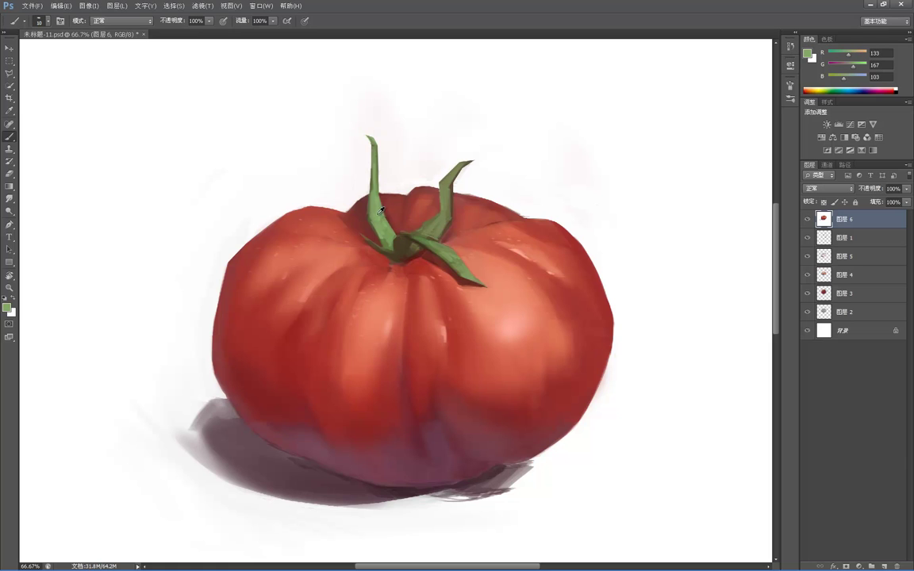
alt+click(365, 201)
alt+click(371, 226)
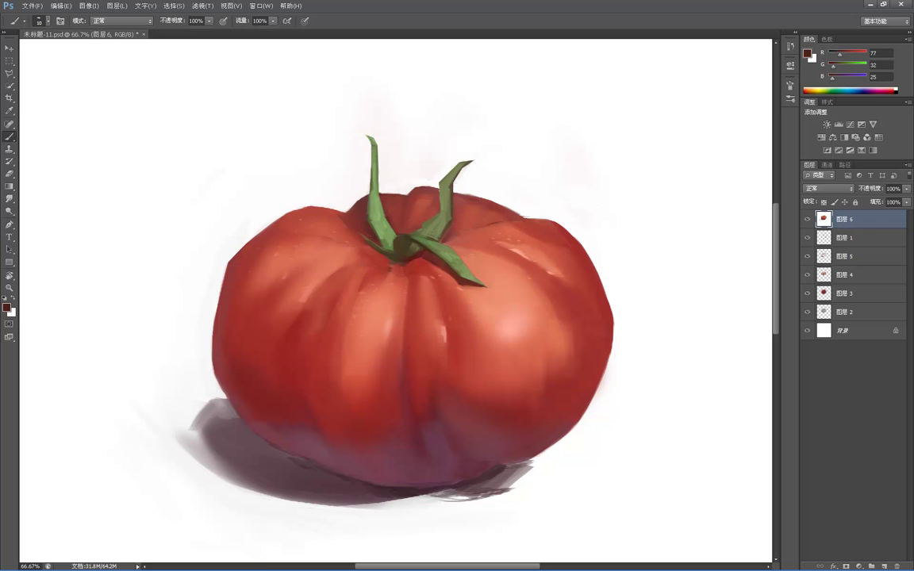
Step: Soften the edge between the left lobe and the rear lobe with sampled red RGB 158, 64, 53
key(z)
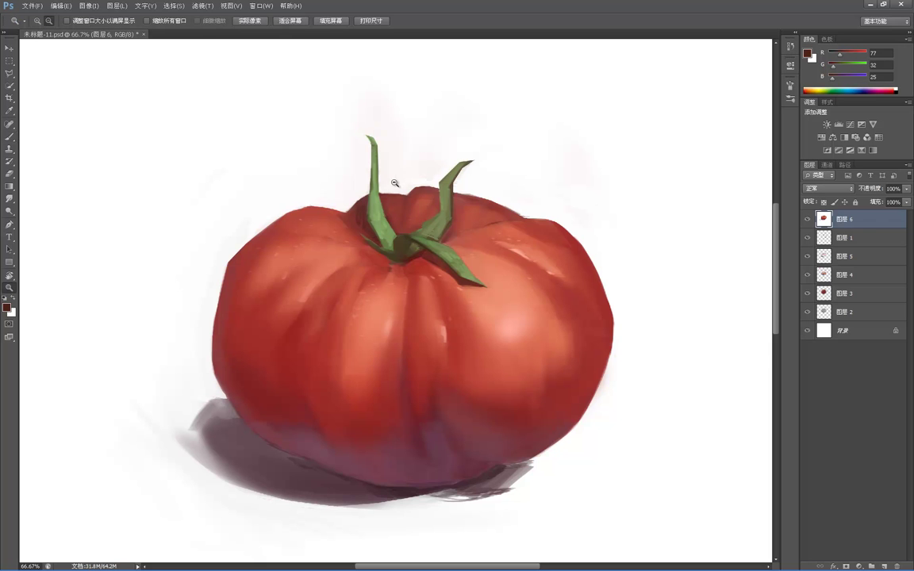
alt+click(395, 182)
alt+click(389, 178)
alt+click(385, 174)
click(369, 206)
click(365, 201)
click(364, 200)
key(b)
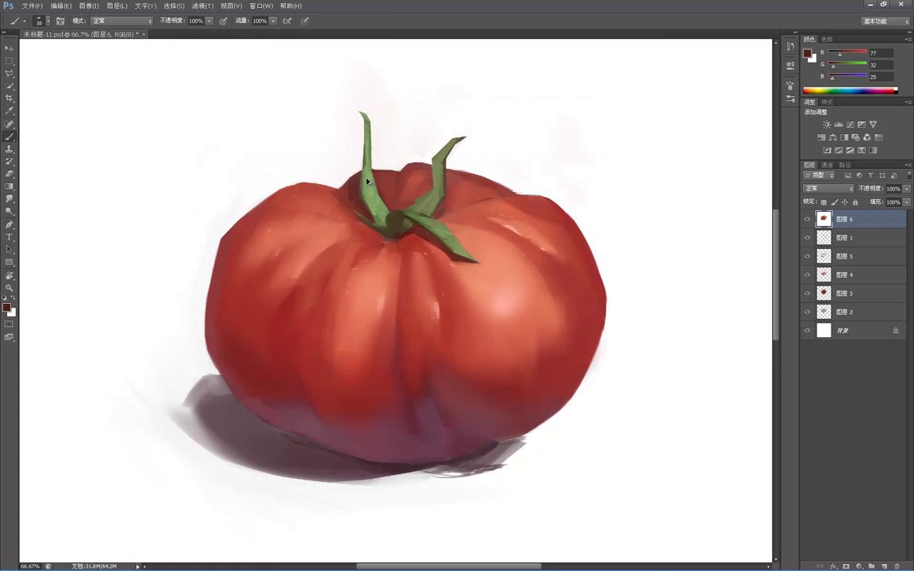
alt+click(338, 196)
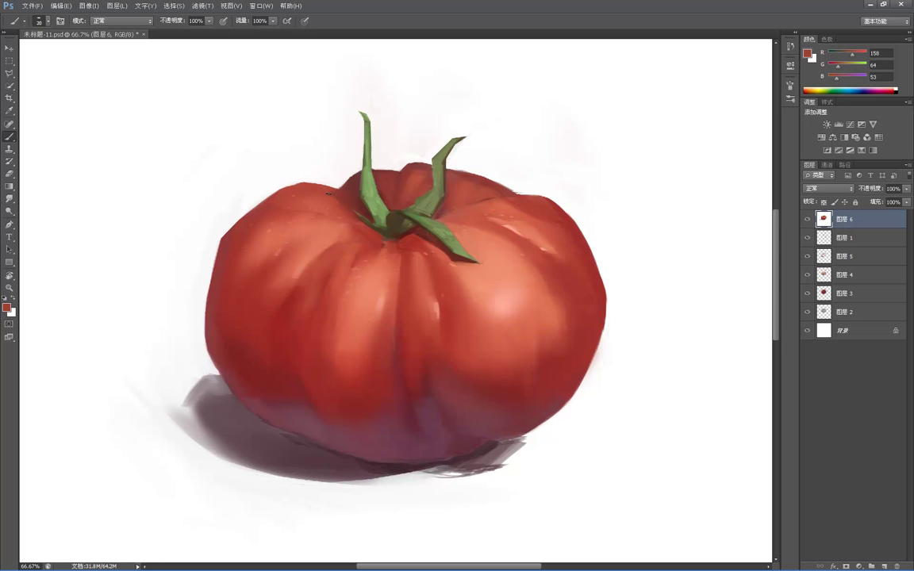
alt+click(326, 193)
Step: Reduce the brush size to 15 and refine the rear lobes' upper edge with sampled dark reds such as RGB 110, 49, 44
alt+click(416, 174)
alt+click(415, 178)
key(bracketleft)
key(bracketleft)
key(bracketleft)
alt+click(404, 172)
alt+click(312, 176)
alt+click(331, 183)
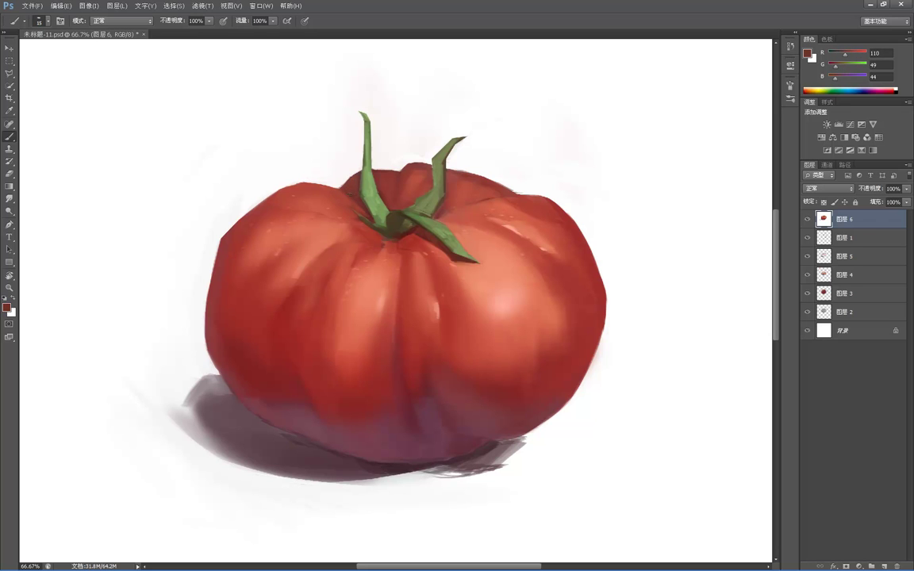
Step: Refine the left lobe's top edge beside the rear lobe with sampled red RGB 168, 69, 57 and background white
key(z)
alt+click(366, 162)
alt+click(365, 136)
alt+click(353, 129)
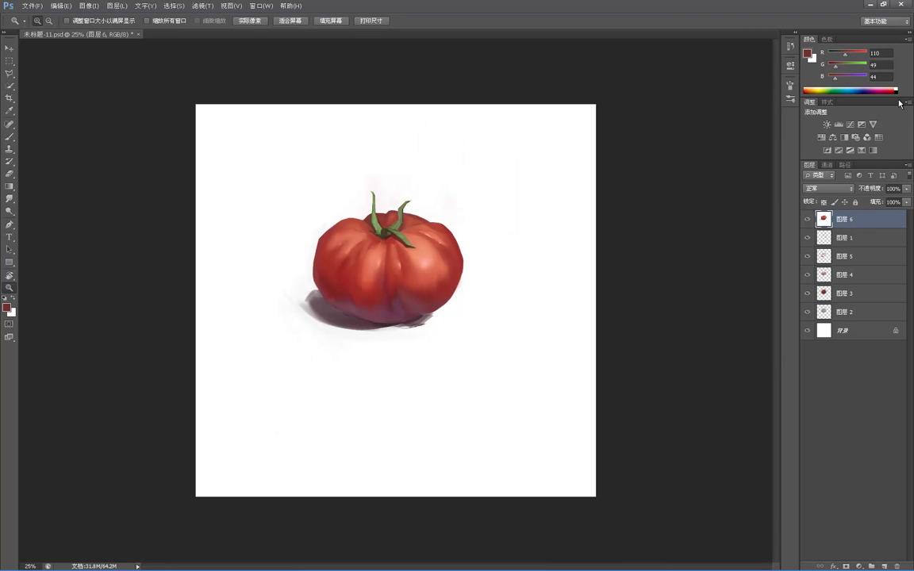
click(377, 204)
click(366, 203)
click(353, 199)
key(b)
alt+click(342, 190)
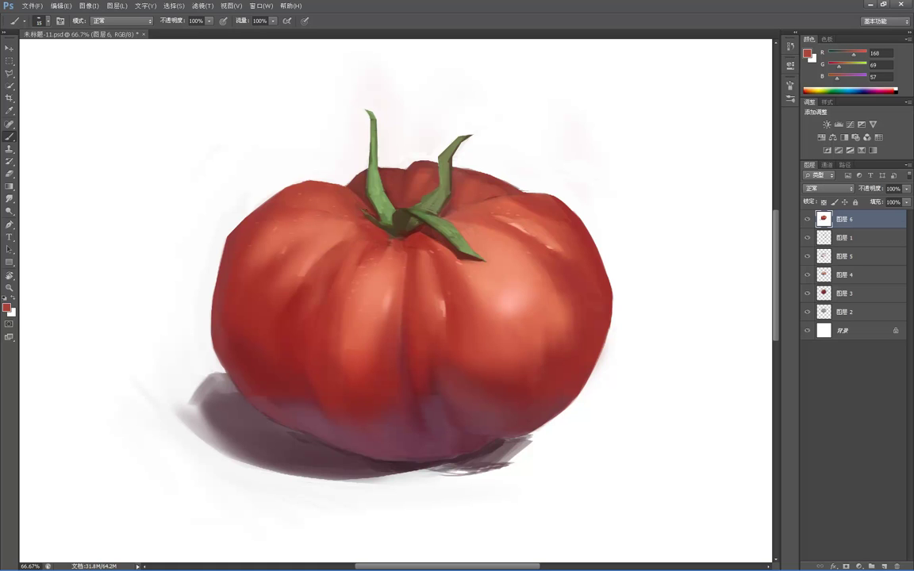
alt+click(333, 175)
alt+click(328, 166)
Step: Extend the small green leaf at the stem base into a pointed tip over the left lobe
alt+click(384, 212)
alt+click(386, 216)
alt+click(329, 190)
alt+click(380, 203)
alt+click(377, 225)
drag(352, 206, 361, 212)
Step: Paint the shading beneath the small left leaf with sampled reds RGB 92, 26, 23 and RGB 172, 57, 48
alt+click(411, 231)
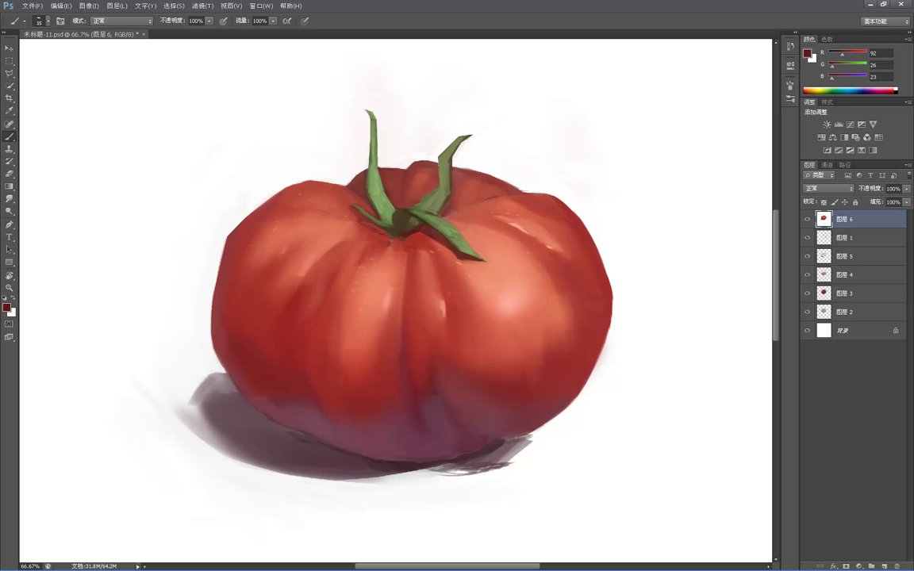
alt+click(365, 225)
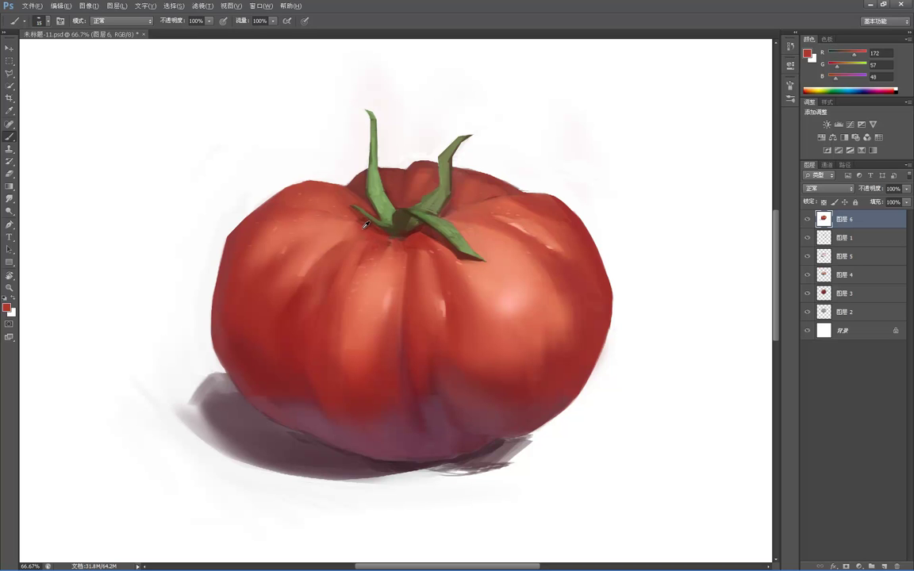
alt+click(331, 193)
Step: Clean up the tomato's bottom edge and darken the contact shadow with sampled purples RGB 75, 49, 59 and RGB 60, 35, 45
key(z)
alt+click(359, 133)
alt+click(359, 133)
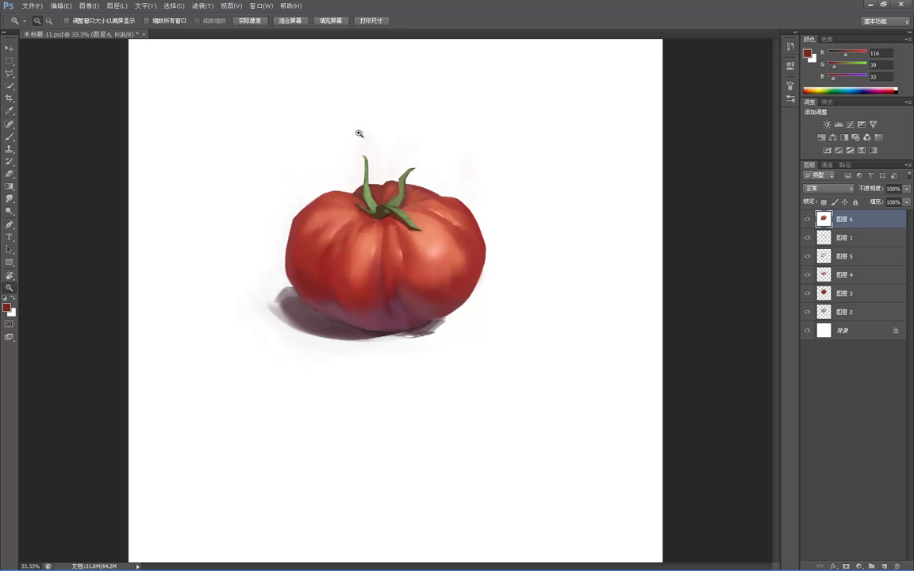
click(391, 294)
mouse_move(394, 288)
mouse_down()
mouse_move(497, 302)
mouse_move(546, 288)
mouse_up()
click(486, 315)
key(b)
alt+click(580, 300)
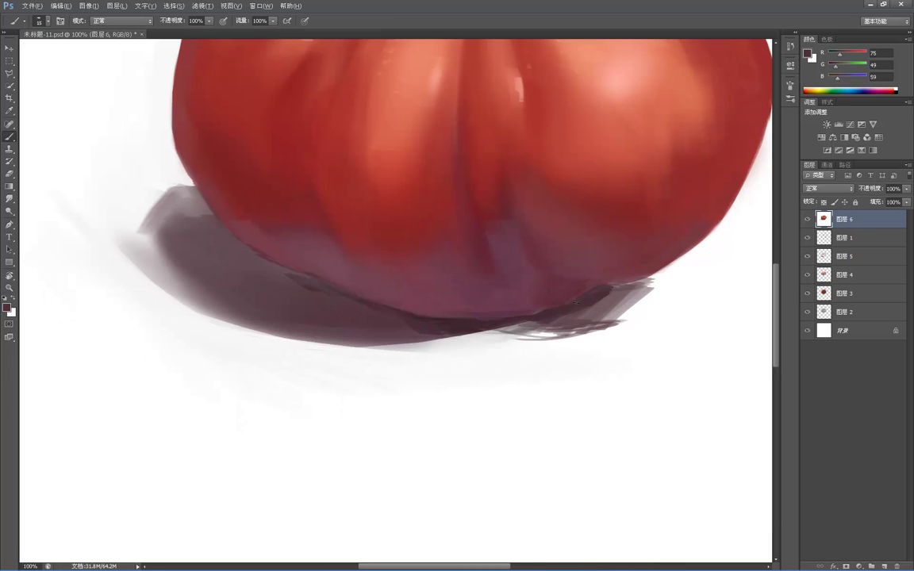
alt+click(598, 293)
alt+click(541, 315)
alt+click(439, 300)
alt+click(474, 324)
Step: Blend the cast shadow directly under the tomato's lower left edge with sampled purple RGB 74, 45, 55
mouse_move(509, 206)
mouse_down()
mouse_move(489, 217)
mouse_move(461, 206)
mouse_move(493, 210)
mouse_move(510, 200)
mouse_up()
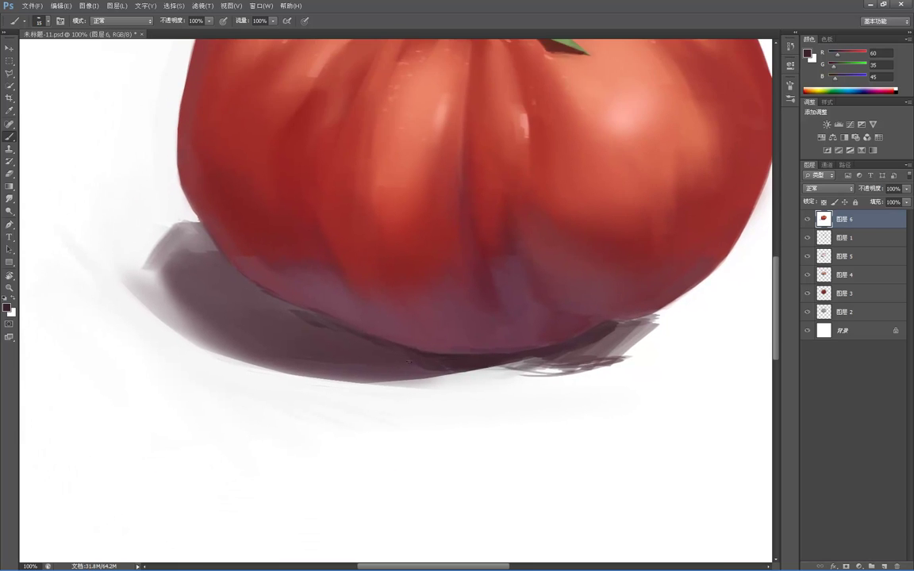
alt+click(400, 349)
alt+click(399, 355)
drag(388, 362, 431, 403)
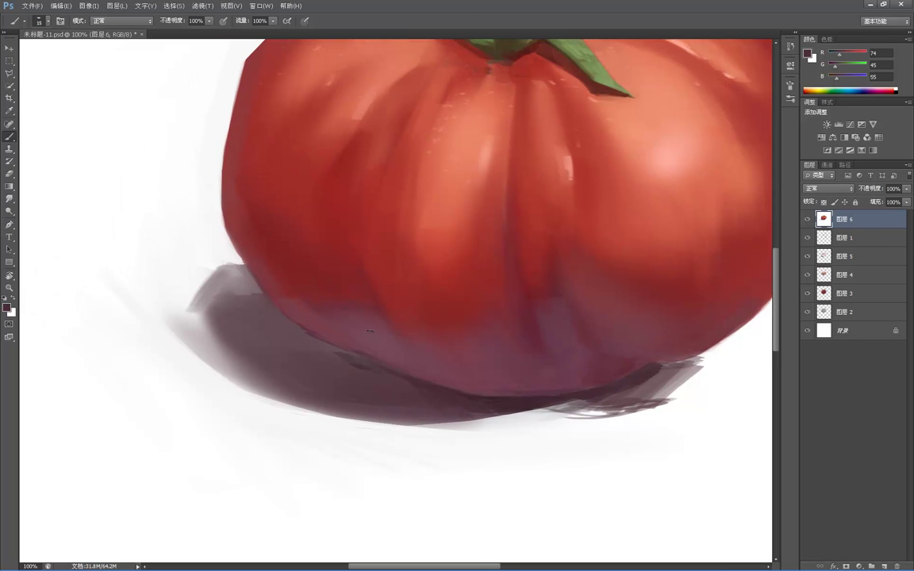
Step: Hatch the left end of the cast shadow with a size 30 brush and sampled purple-grey RGB 98, 71, 81
alt+click(302, 332)
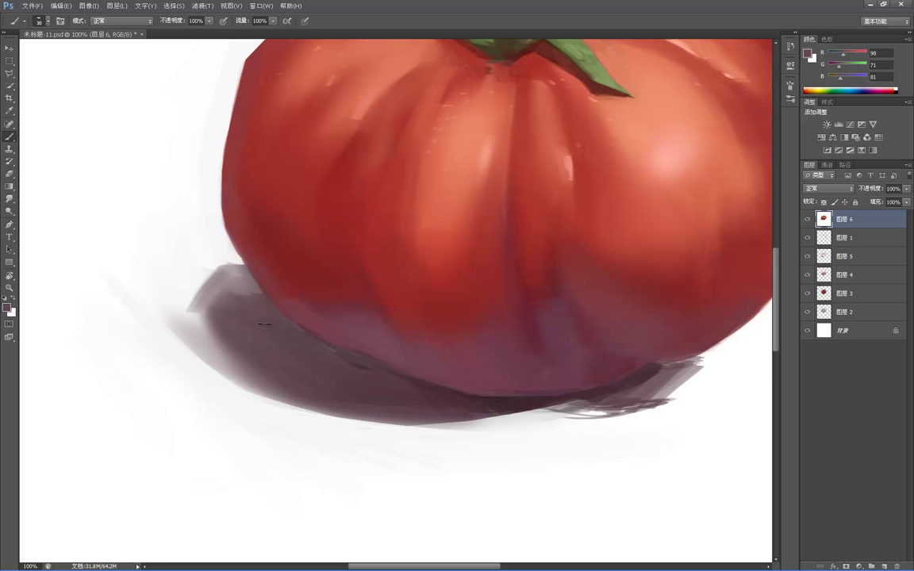
alt+click(248, 282)
alt+click(235, 325)
mouse_move(199, 304)
mouse_down()
mouse_move(243, 379)
mouse_move(238, 373)
mouse_up()
alt+click(232, 340)
alt+click(195, 322)
mouse_move(181, 317)
mouse_down()
mouse_move(244, 371)
mouse_move(254, 361)
mouse_up()
drag(193, 298, 254, 351)
Step: Add more diagonal strokes across the shadow's left end and blend them with sampled purple-greys such as RGB 101, 75, 84
alt+click(262, 324)
drag(184, 278, 242, 337)
drag(187, 306, 254, 355)
drag(198, 327, 252, 389)
alt+click(244, 310)
mouse_move(179, 272)
mouse_down()
mouse_move(238, 327)
mouse_move(224, 342)
mouse_up()
alt+click(309, 302)
alt+click(302, 305)
alt+click(288, 310)
alt+click(288, 309)
alt+click(279, 280)
alt+click(279, 279)
Step: Darken the inner cast shadow under the tomato with sampled purples RGB 78, 54, 60 and RGB 63, 36, 46
ctrl+click(298, 286)
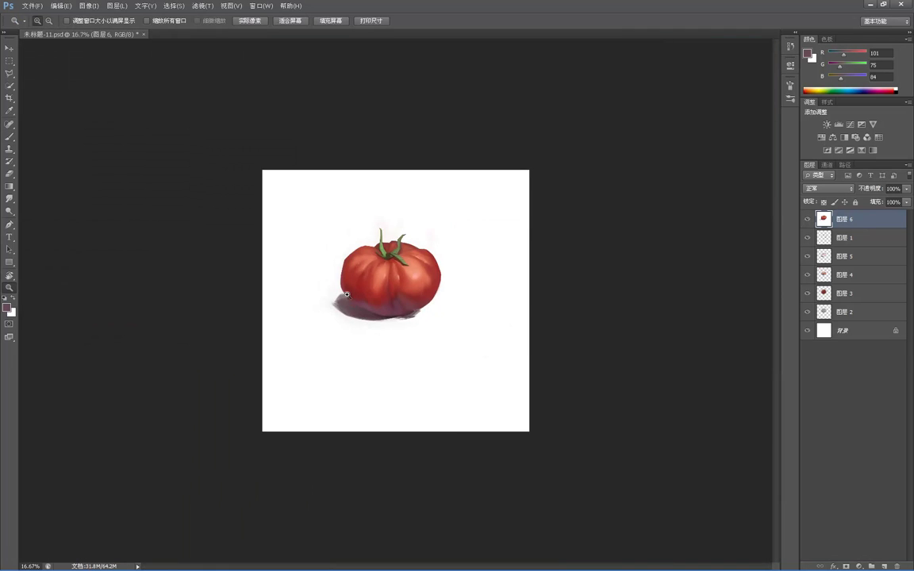
ctrl+click(329, 300)
ctrl+click(347, 304)
ctrl+click(347, 304)
ctrl+click(349, 303)
alt+click(300, 328)
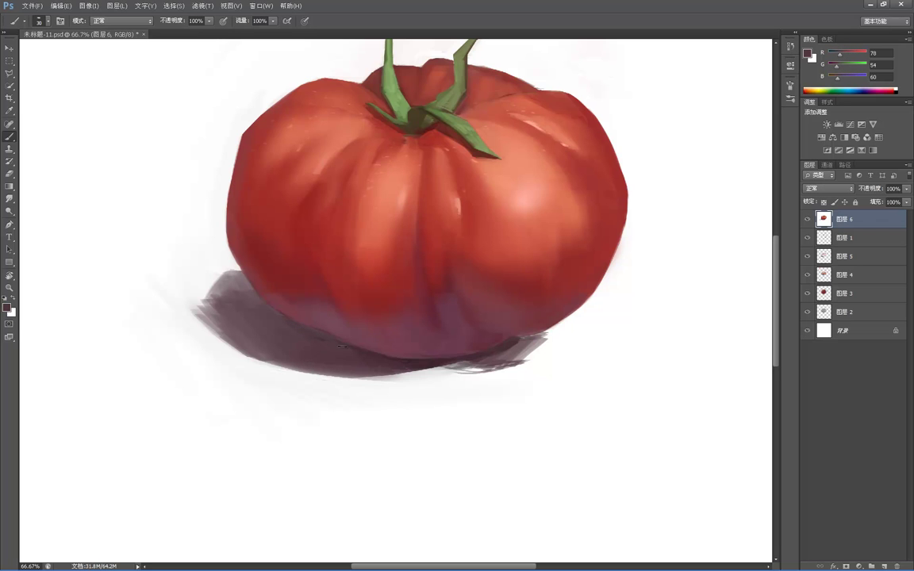
alt+click(318, 324)
alt+click(395, 355)
Step: Even out the middle of the cast shadow with sampled purples such as RGB 83, 54, 64
key(z)
alt+click(425, 326)
alt+click(405, 314)
alt+click(390, 303)
click(369, 297)
click(364, 299)
click(467, 314)
key(b)
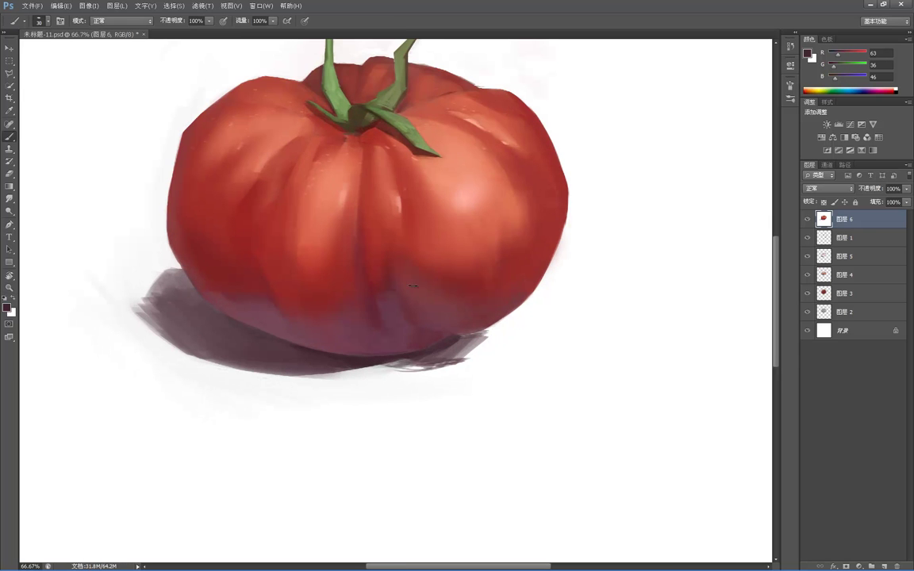
alt+click(336, 350)
alt+click(279, 350)
Step: Round off the left lobe's angular outer contour with sampled off-white RGB 249, 248, 248
key(z)
alt+click(306, 215)
alt+click(310, 159)
alt+click(312, 133)
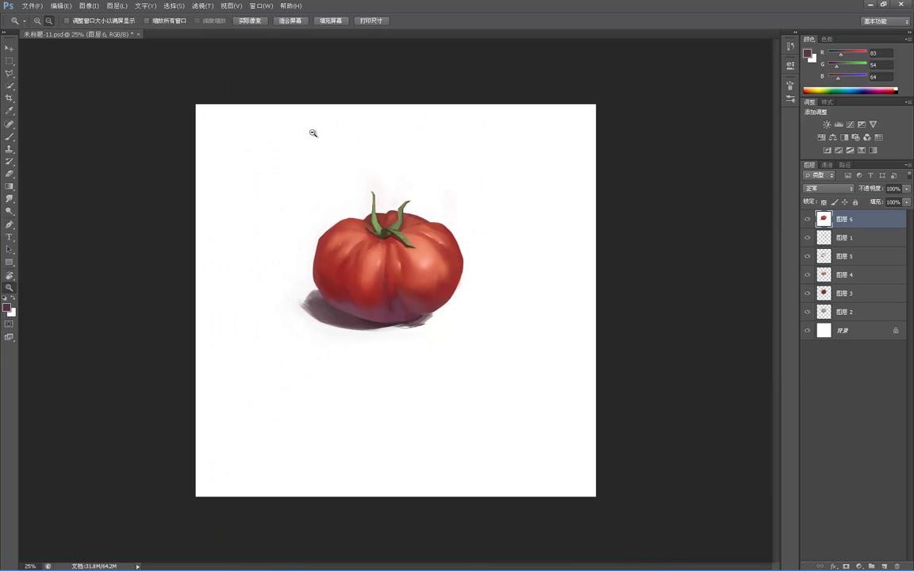
click(305, 205)
key(b)
alt+click(280, 206)
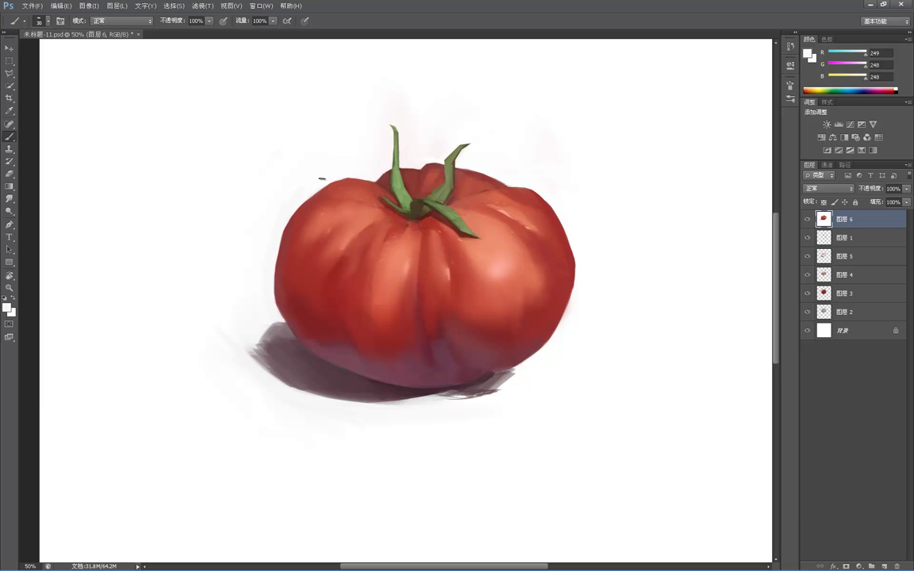
Step: Touch up the top edge of the right lobe with sampled orange RGB 216, 103, 76
key(z)
alt+click(395, 128)
alt+click(395, 130)
alt+click(394, 137)
alt+click(394, 138)
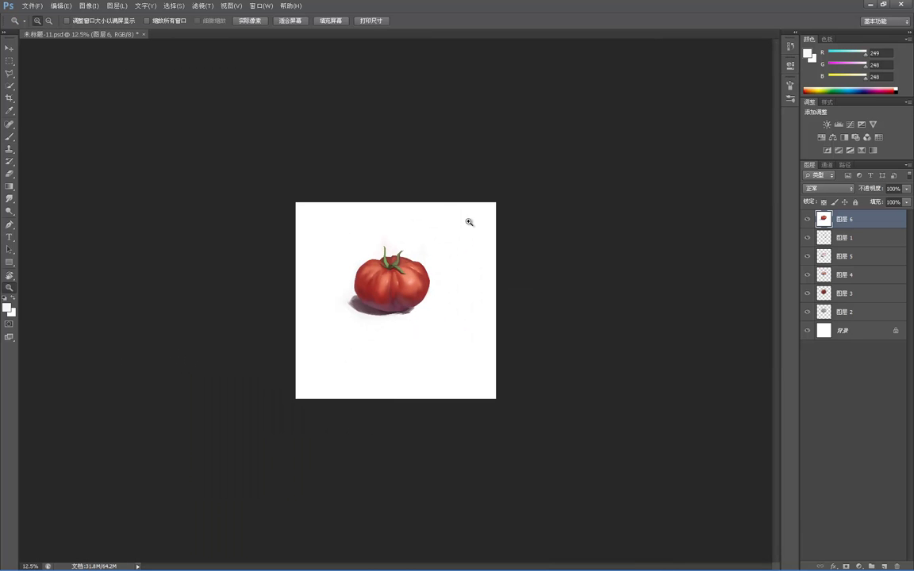
click(446, 236)
click(447, 229)
click(448, 224)
click(452, 219)
click(454, 216)
key(b)
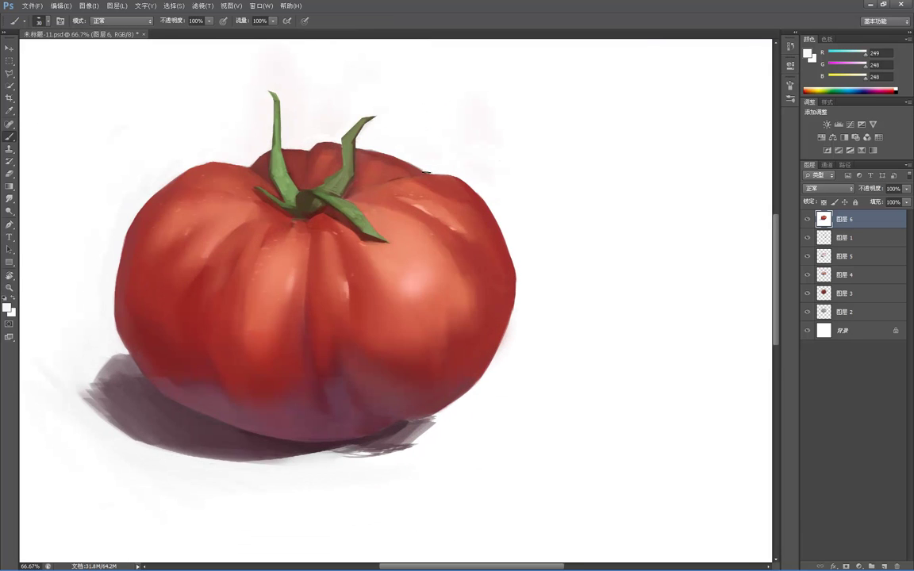
alt+click(415, 184)
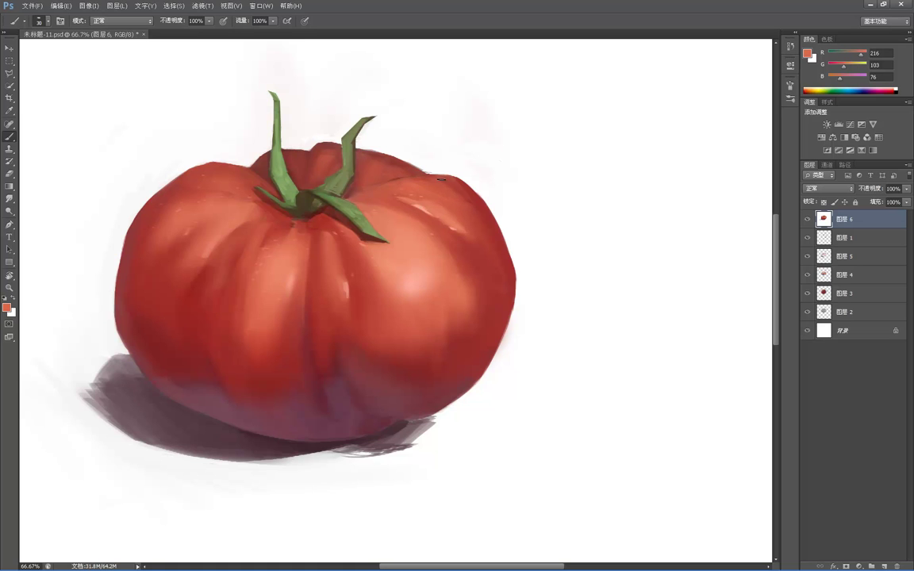
Step: Smooth the right lobe's upper outer contour with sampled near-white RGB 254, 253, 253
key(z)
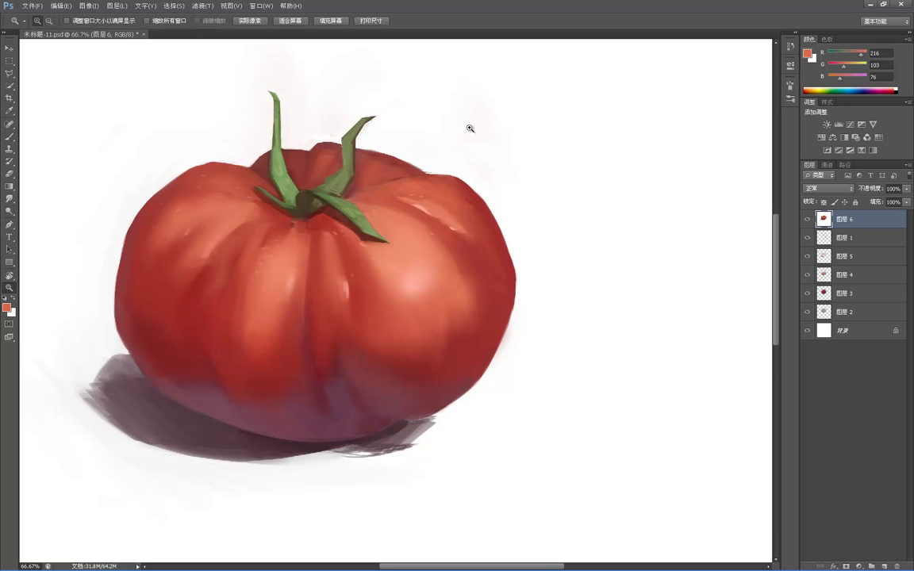
alt+click(470, 127)
alt+click(459, 118)
alt+click(455, 115)
alt+click(454, 100)
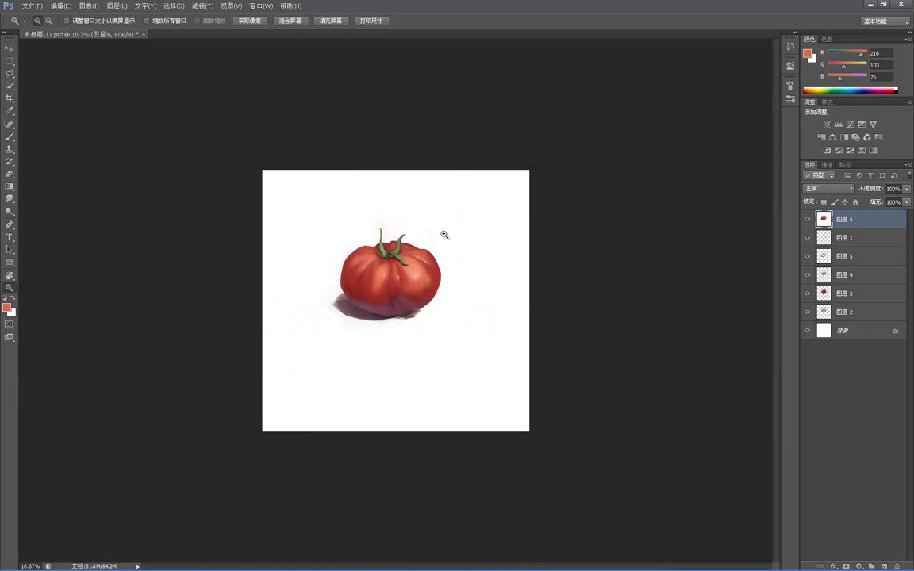
click(453, 223)
click(454, 215)
click(455, 200)
click(456, 191)
key(b)
alt+click(420, 165)
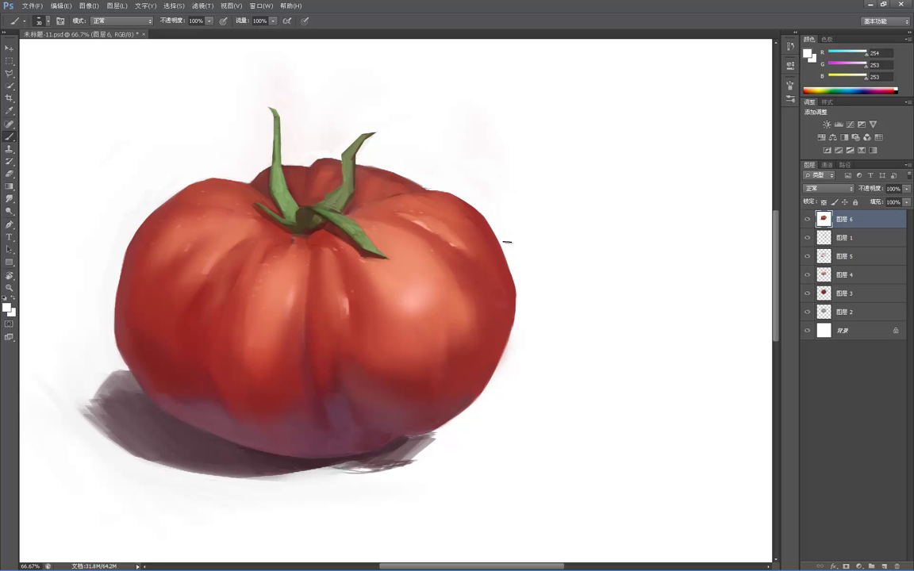
Step: Touch up the lower tomato with sampled purple RGB 111, 60, 76 and the cast shadow with RGB 84, 56, 65
key(z)
drag(515, 224, 484, 159)
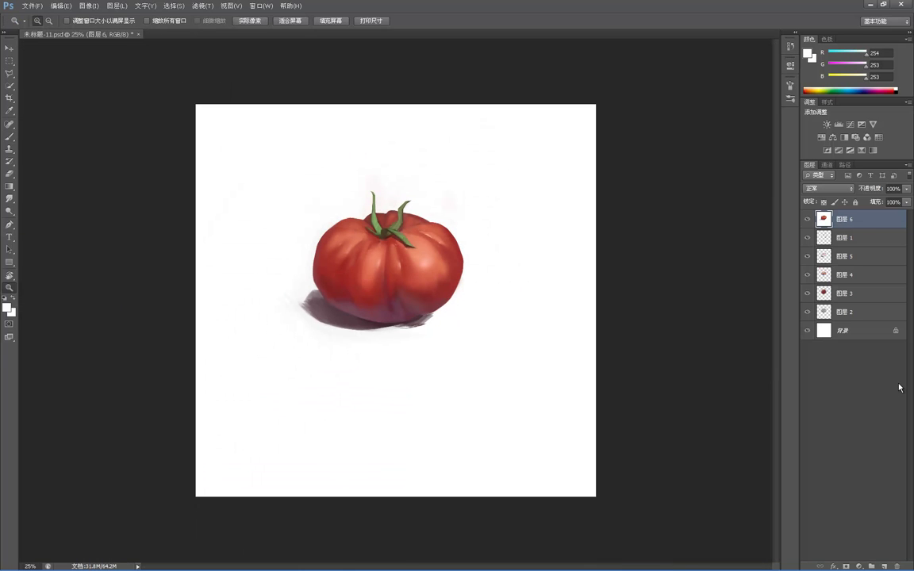
click(347, 194)
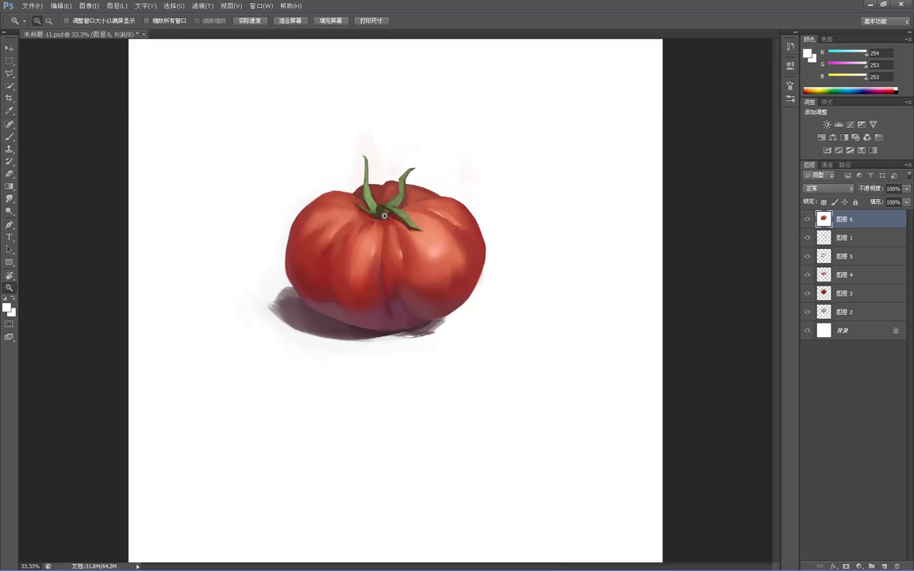
click(346, 192)
key(b)
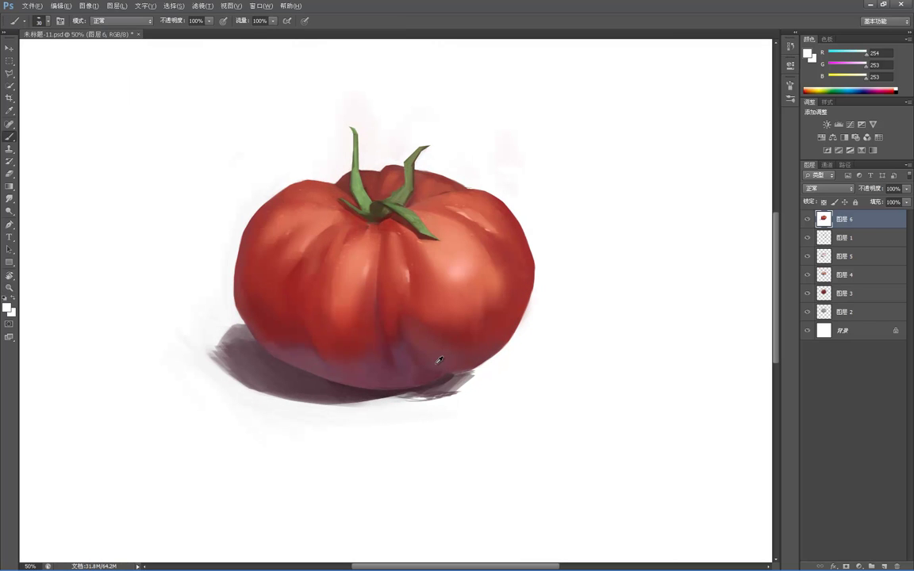
alt+click(396, 327)
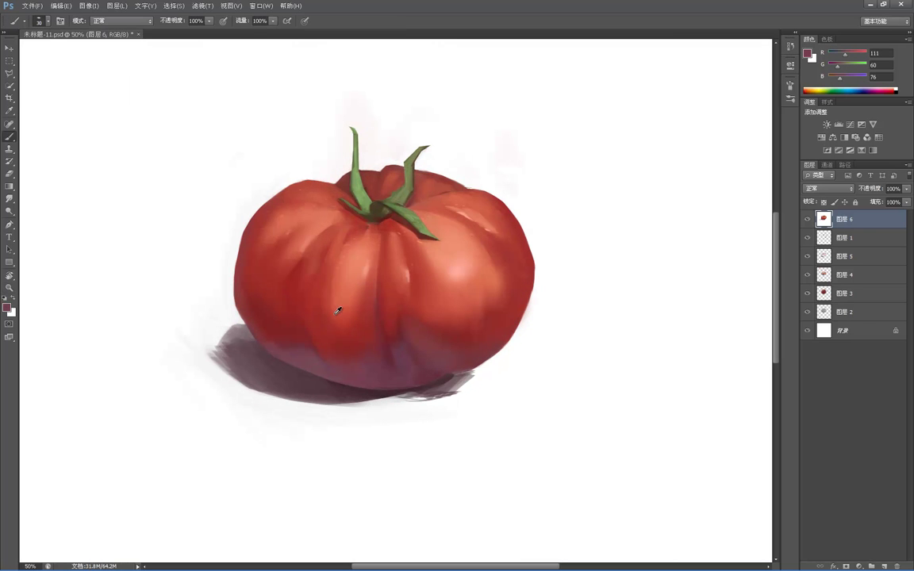
alt+click(269, 362)
key(z)
alt+click(292, 318)
alt+click(299, 319)
alt+click(304, 320)
alt+click(307, 319)
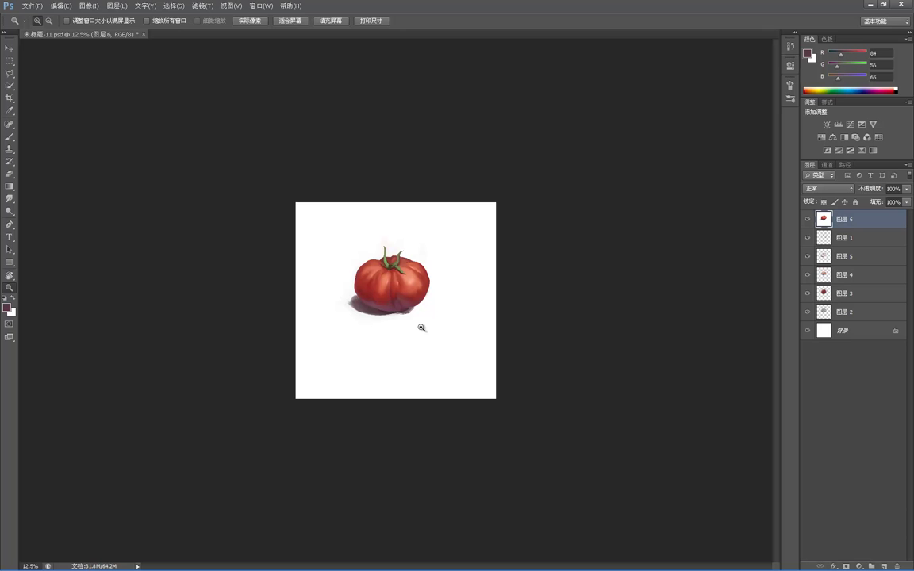
click(387, 258)
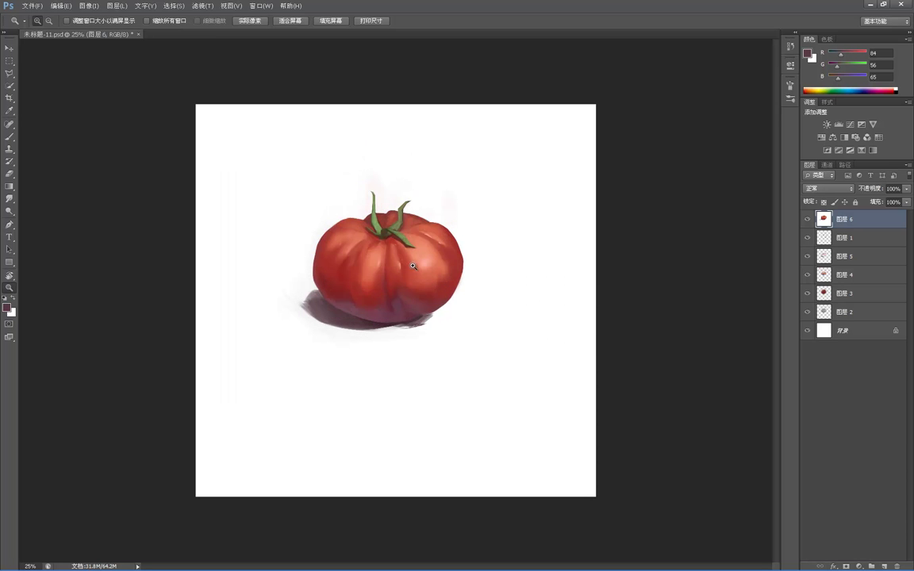
key(v)
mouse_move(413, 291)
mouse_down()
mouse_move(445, 314)
mouse_move(426, 308)
mouse_move(417, 280)
mouse_move(507, 441)
mouse_move(453, 300)
mouse_up()
key(ctrl+z)
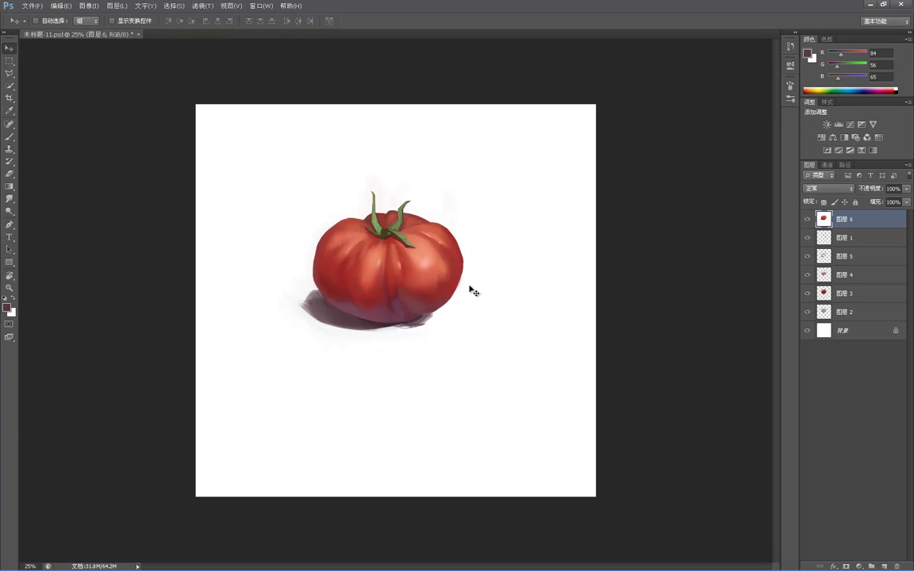
Step: Stamp all visible layers into a new top layer and fill 图层 6 beneath it with white
key(ctrl+alt+shift+e)
key(b)
alt+click(476, 287)
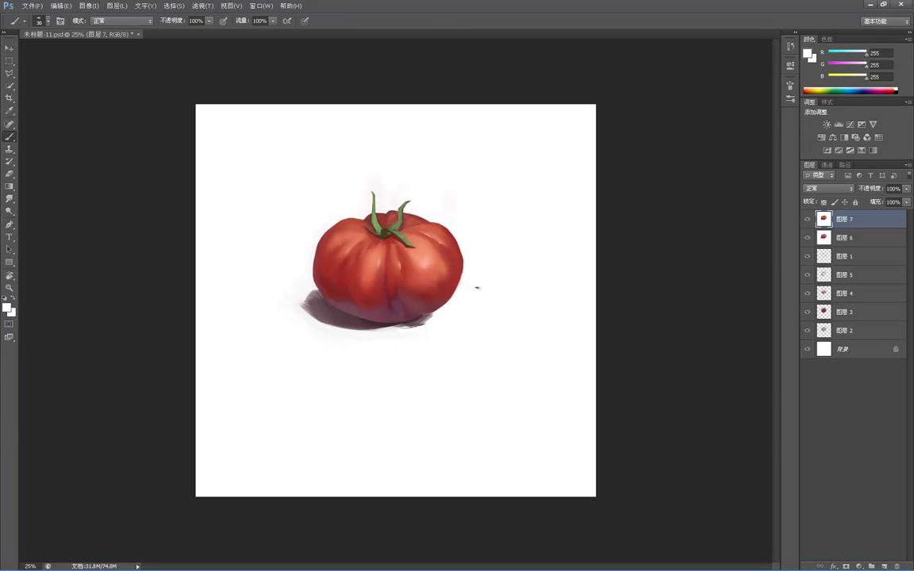
click(835, 242)
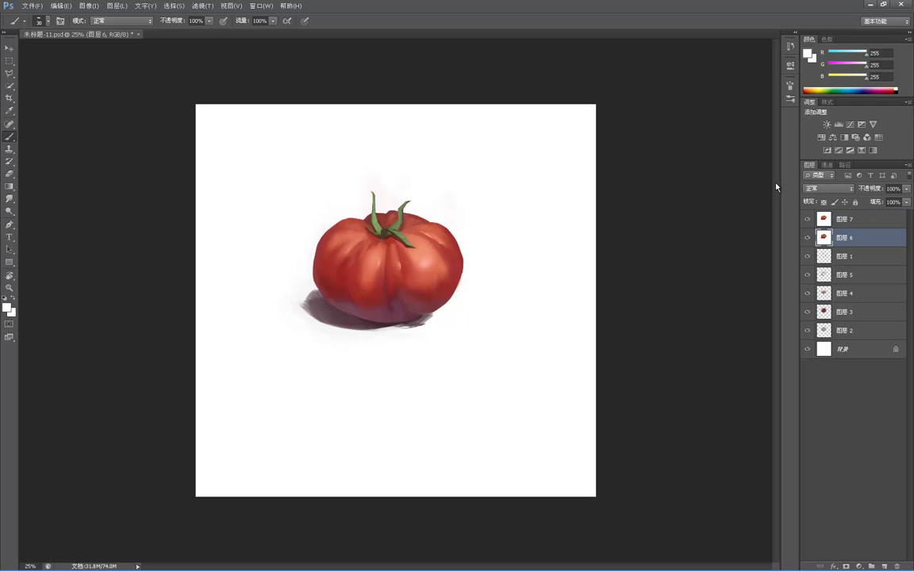
key(alt+Delete)
key(alt+bracketright)
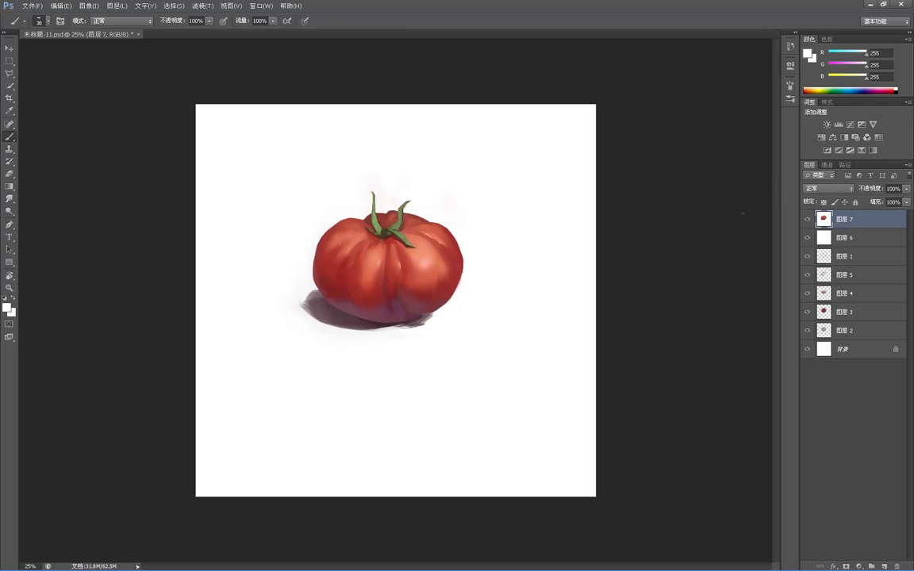
Step: Move the tomato down toward the canvas centre and crop the canvas more tightly around it
key(v)
mouse_move(403, 280)
mouse_down()
mouse_move(415, 316)
mouse_move(414, 308)
mouse_up()
key(c)
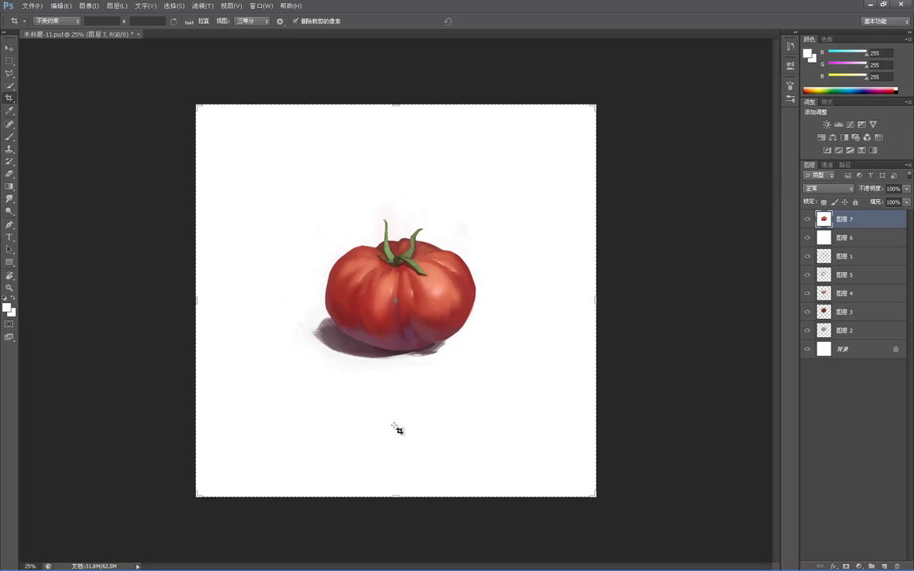
drag(394, 495, 396, 473)
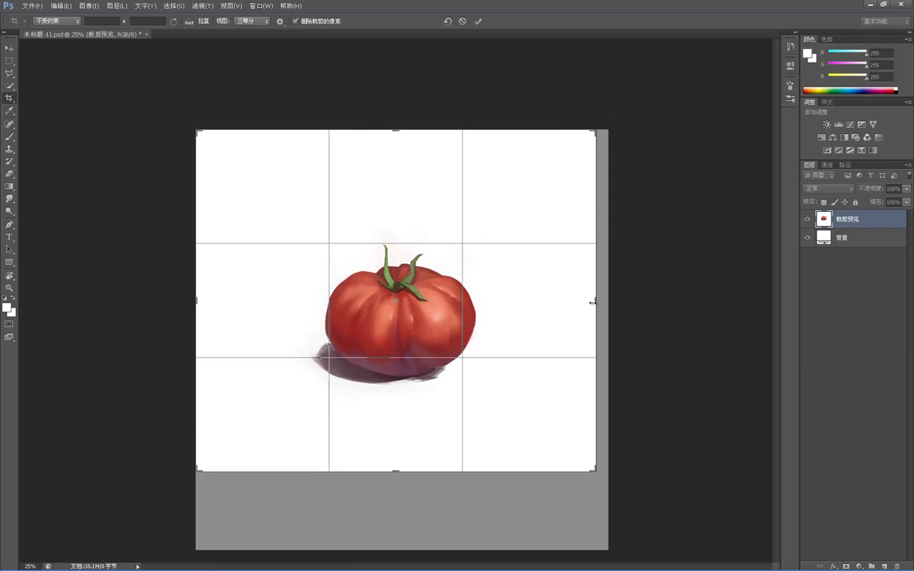
drag(211, 300, 239, 300)
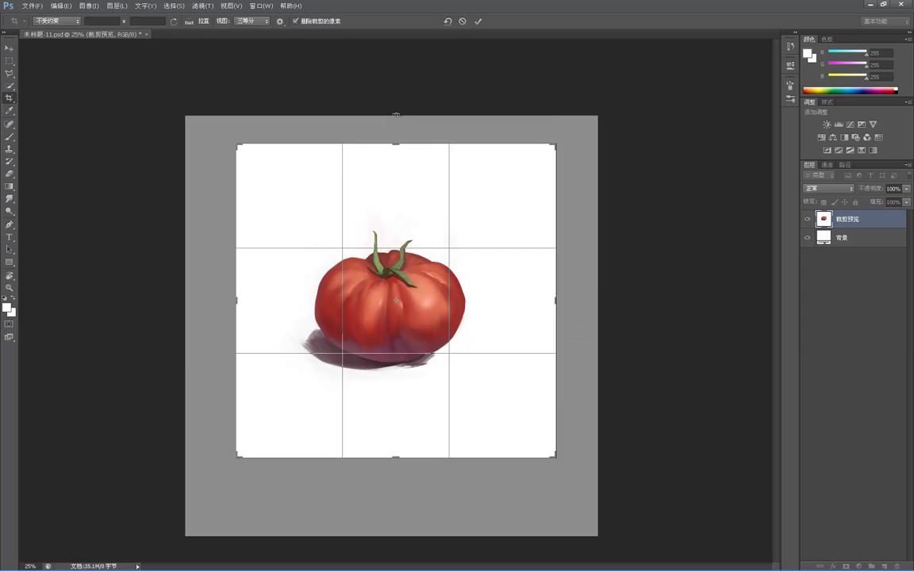
key(Return)
key(z)
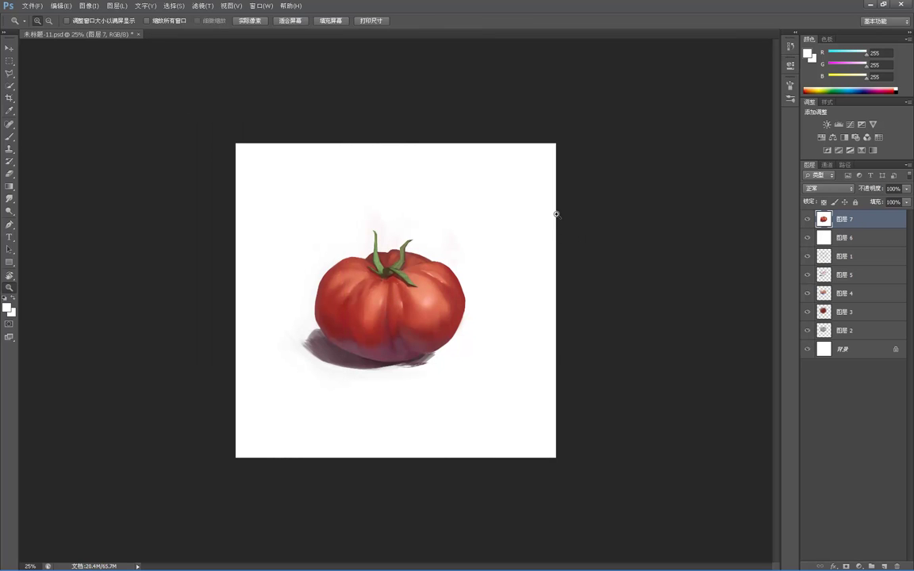
Step: Touch up the tomato's left outer contour with sampled grey-purple RGB 146, 129, 134 and undo the last stroke
key(b)
alt+click(316, 287)
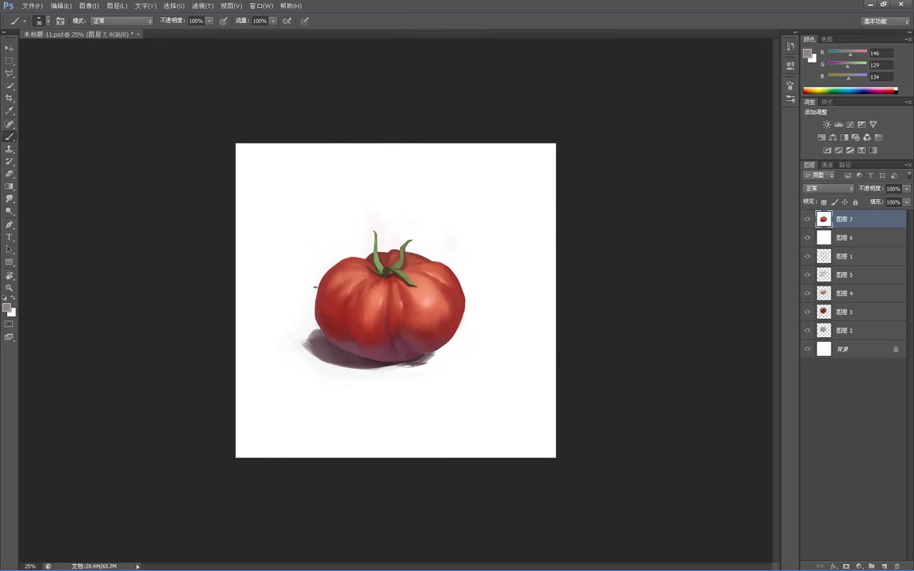
mouse_move(312, 293)
mouse_down()
mouse_move(310, 284)
mouse_move(314, 300)
mouse_up()
mouse_move(289, 239)
mouse_down()
mouse_move(293, 355)
mouse_move(288, 207)
mouse_move(479, 208)
mouse_move(489, 281)
mouse_move(486, 350)
mouse_up()
key(ctrl+z)
Step: Clean the lower edge of the cast shadow with sampled off-white RGB 248, 247, 248
ctrl+click(447, 355)
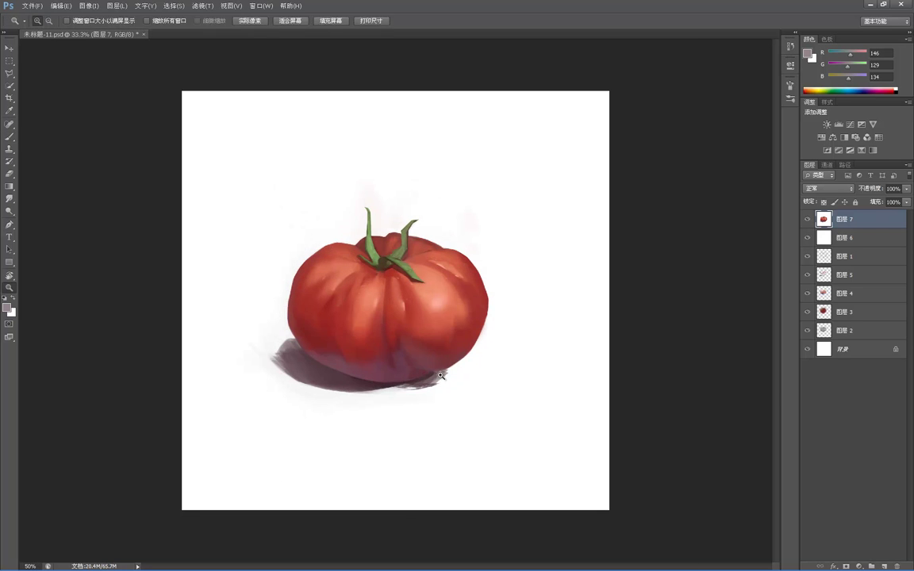
ctrl+click(442, 377)
alt+click(394, 382)
alt+click(375, 396)
alt+click(330, 412)
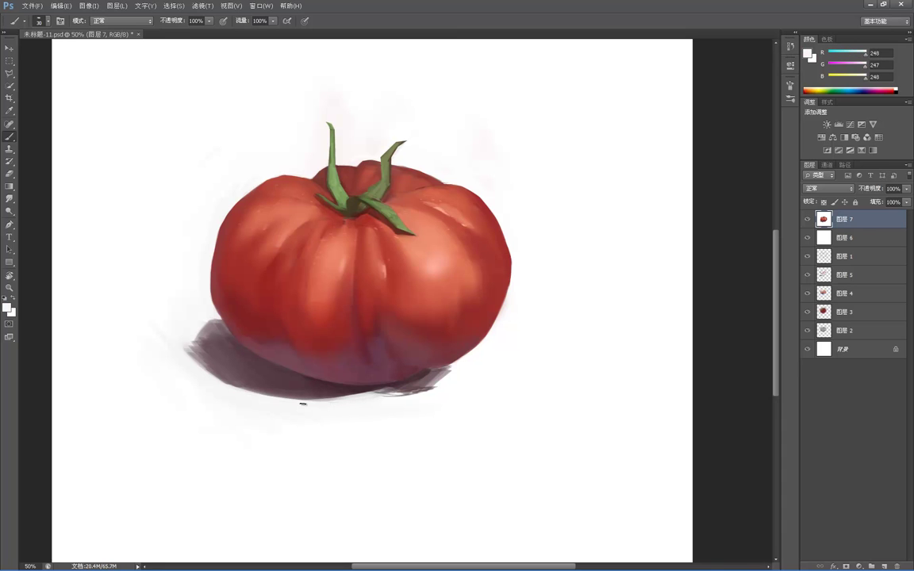
drag(302, 405, 402, 395)
Step: Build up the right end of the cast shadow with sampled dark purples RGB 78, 51, 60 and 94, 69, 76
alt+click(423, 370)
mouse_move(433, 371)
mouse_down()
mouse_move(406, 393)
mouse_move(379, 392)
mouse_up()
alt+click(436, 376)
alt+click(429, 371)
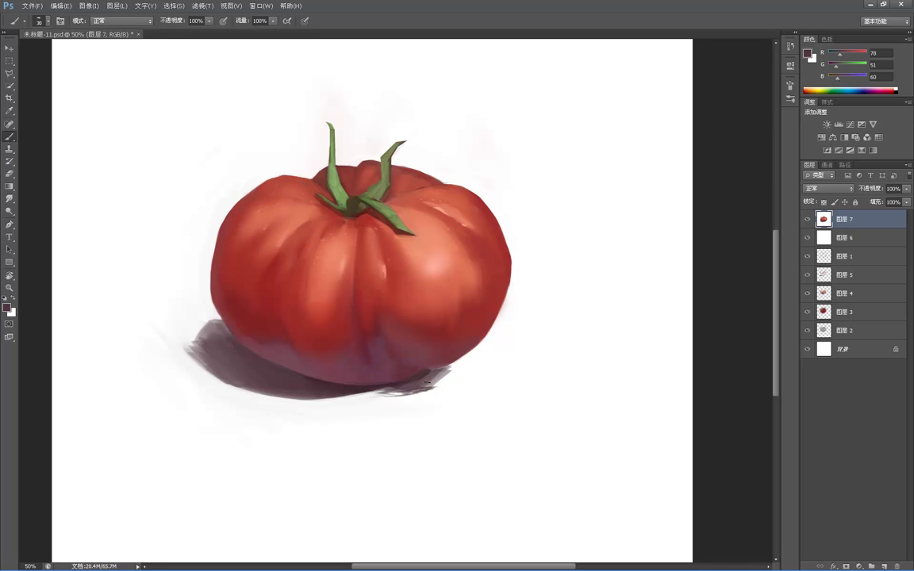
alt+click(447, 369)
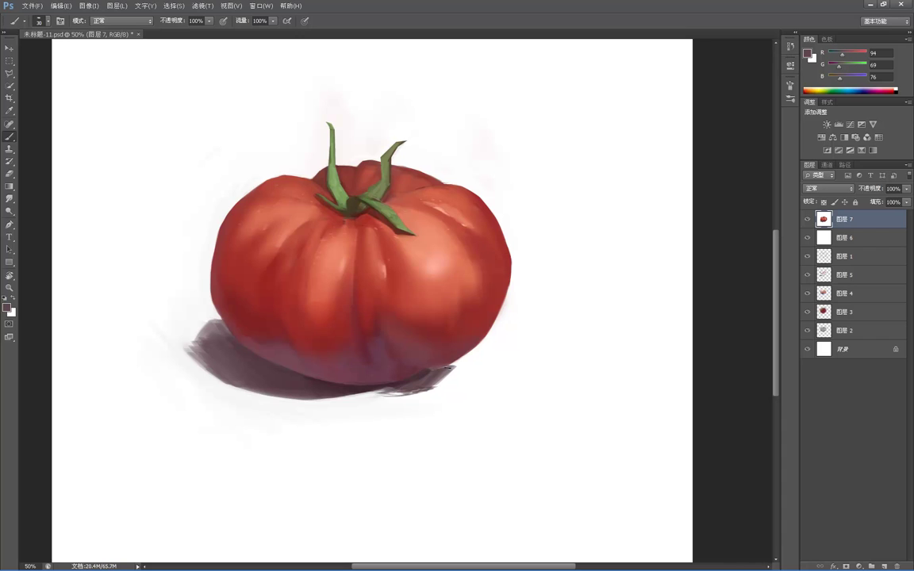
alt+click(418, 376)
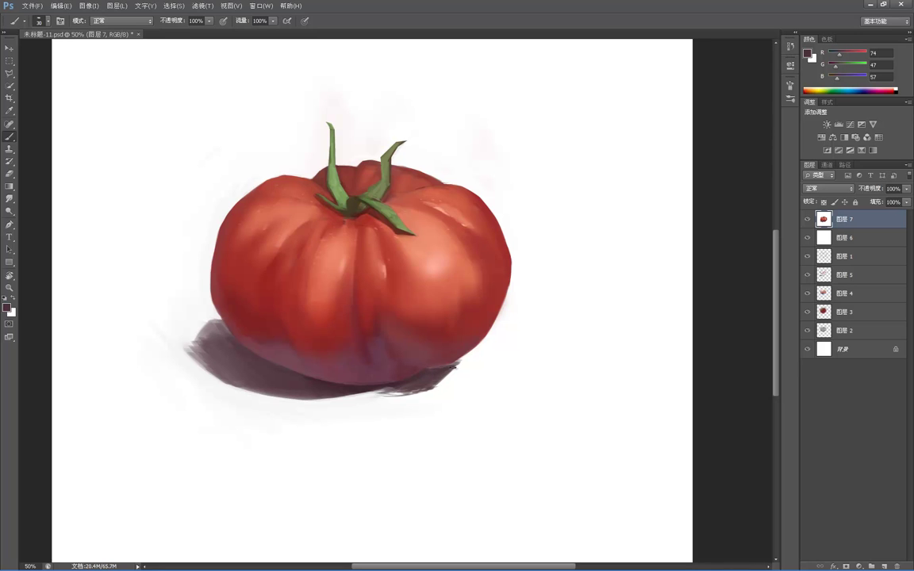
Step: Tidy the ragged lower edge of the shadow's right end with sampled near-white RGB 250, 250, 250
alt+click(418, 398)
drag(407, 391, 386, 394)
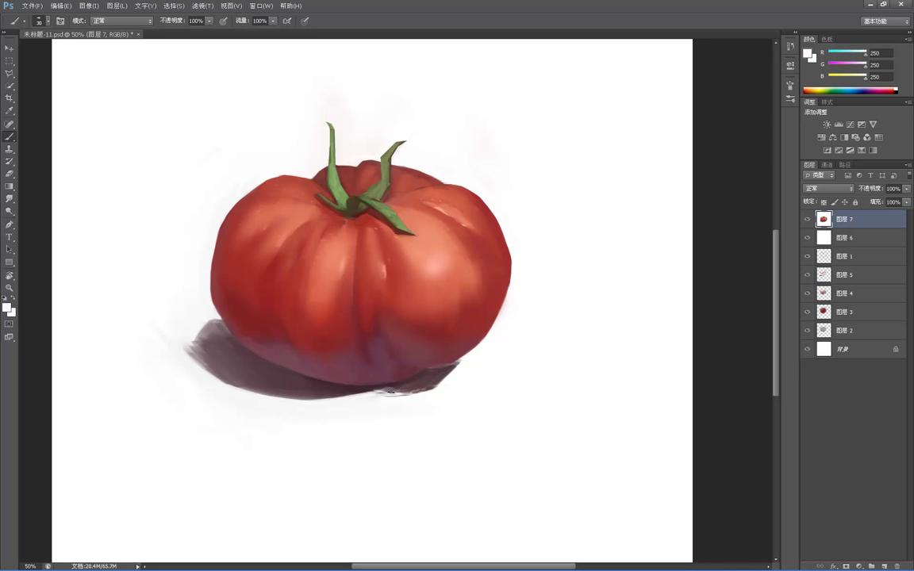
alt+click(449, 385)
Step: Extend the shadow's right tip outward with sampled purples RGB 81, 55, 64 and 114, 93, 99
alt+click(435, 367)
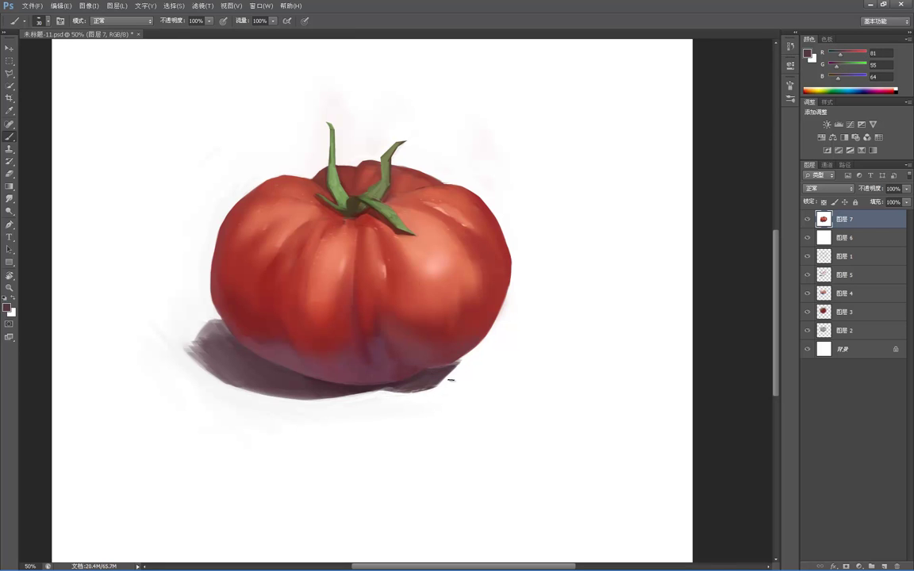
mouse_move(466, 363)
mouse_down()
mouse_move(436, 380)
mouse_move(466, 360)
mouse_move(406, 392)
mouse_up()
alt+click(446, 376)
alt+click(412, 387)
drag(435, 388, 456, 363)
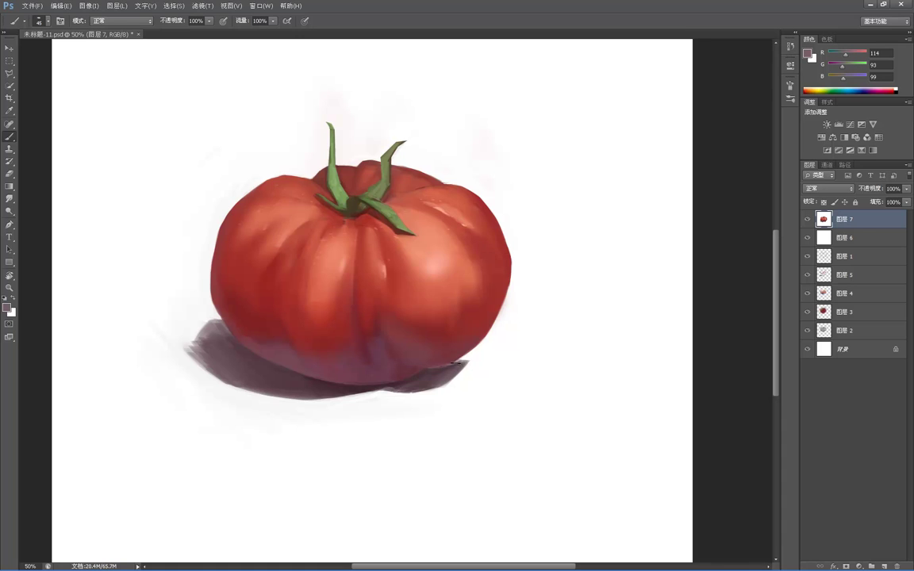
alt+click(429, 364)
Step: Switch to a soft round brush preset with 0% hardness for the left end of the cast shadow
right_click(191, 347)
drag(299, 452, 299, 415)
click(273, 415)
click(204, 339)
right_click(225, 357)
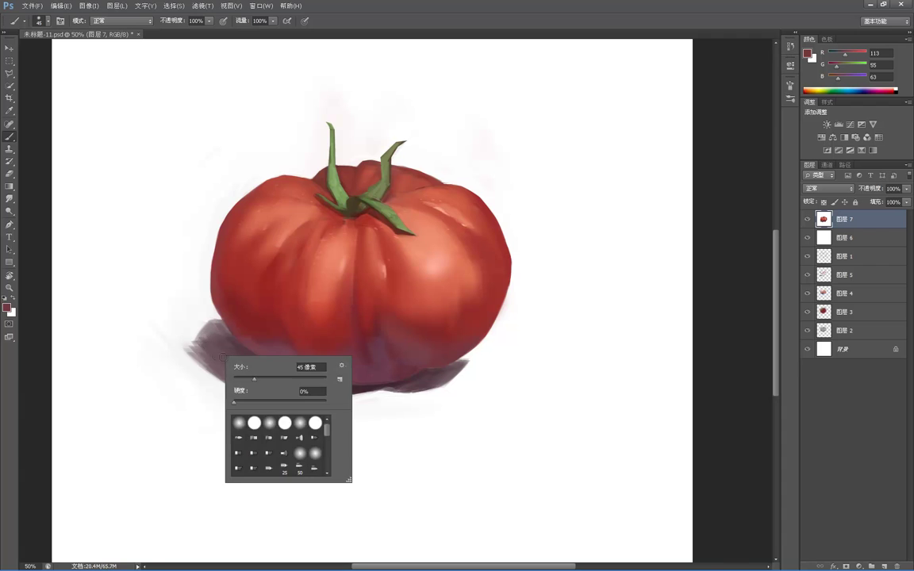
click(239, 423)
click(205, 344)
Step: Enlarge the brush to 100 px and blend the shadow's left part with sampled purple RGB 109, 87, 94
key(bracketright)
key(bracketright)
alt+click(204, 339)
key(bracketright)
key(bracketright)
key(bracketright)
key(bracketright)
drag(195, 339, 241, 380)
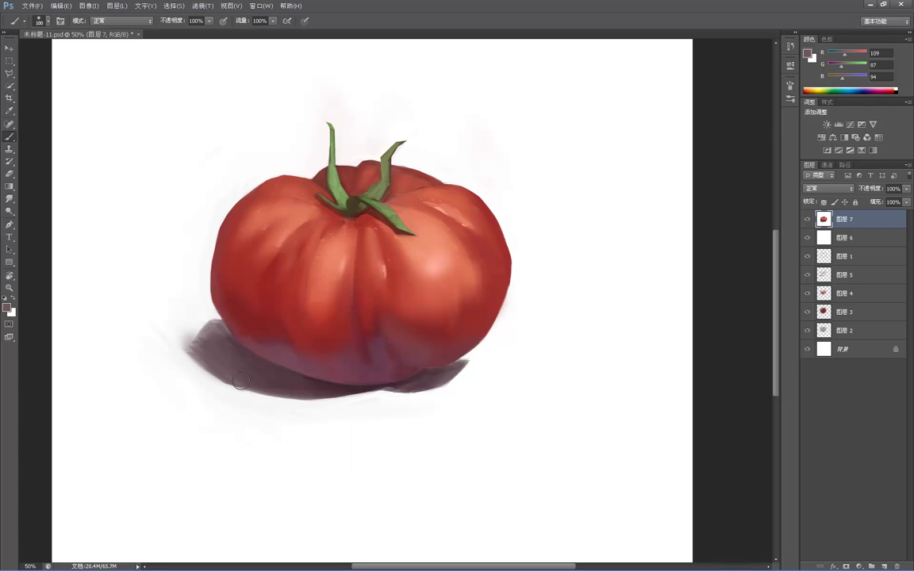
Step: Soften the shadow's left tip using sampled light grey RGB 245, 245, 245 and purples RGB 111, 89, 96 and 149, 134, 139
alt+click(178, 320)
mouse_move(169, 312)
mouse_down()
mouse_move(201, 362)
mouse_move(231, 383)
mouse_up()
alt+click(202, 346)
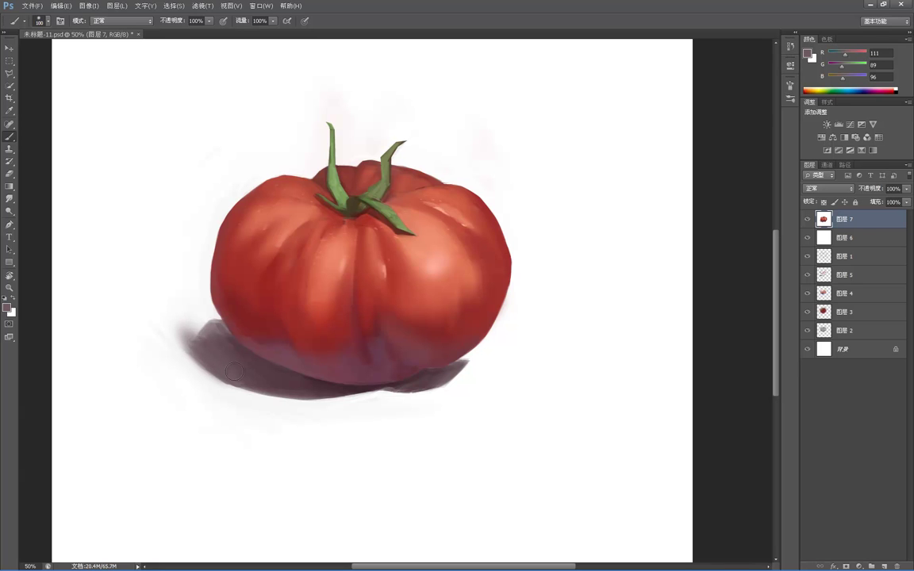
alt+click(174, 326)
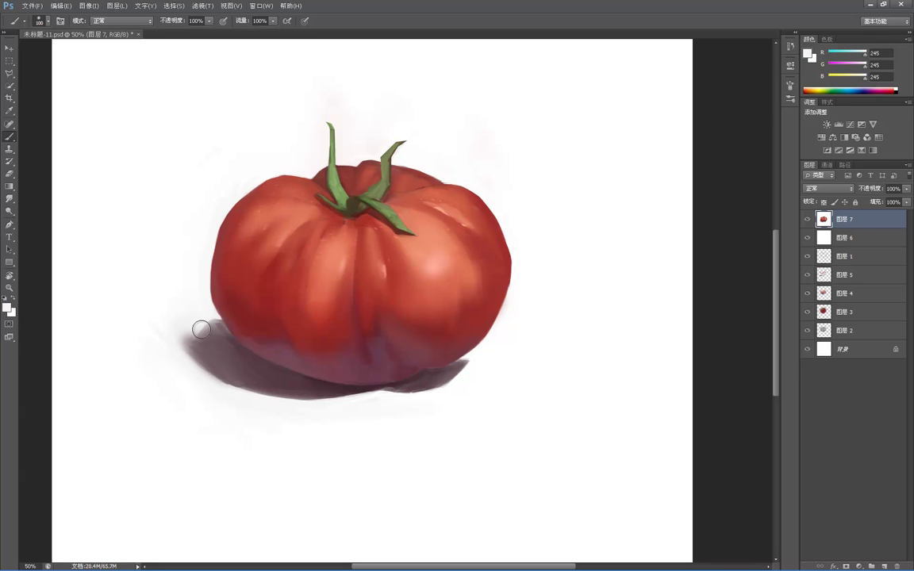
alt+click(204, 339)
mouse_move(185, 330)
mouse_down()
mouse_move(178, 339)
mouse_move(219, 359)
mouse_up()
alt+click(207, 330)
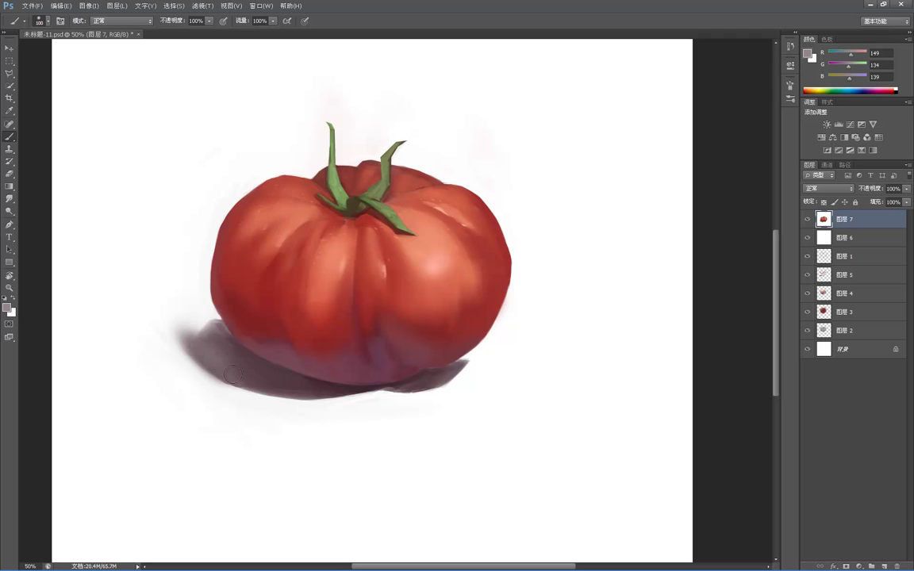
Step: Smooth the shadow's lower-left boundary with sampled shadow purple and pale grey RGB 242, 240, 242
alt+click(181, 287)
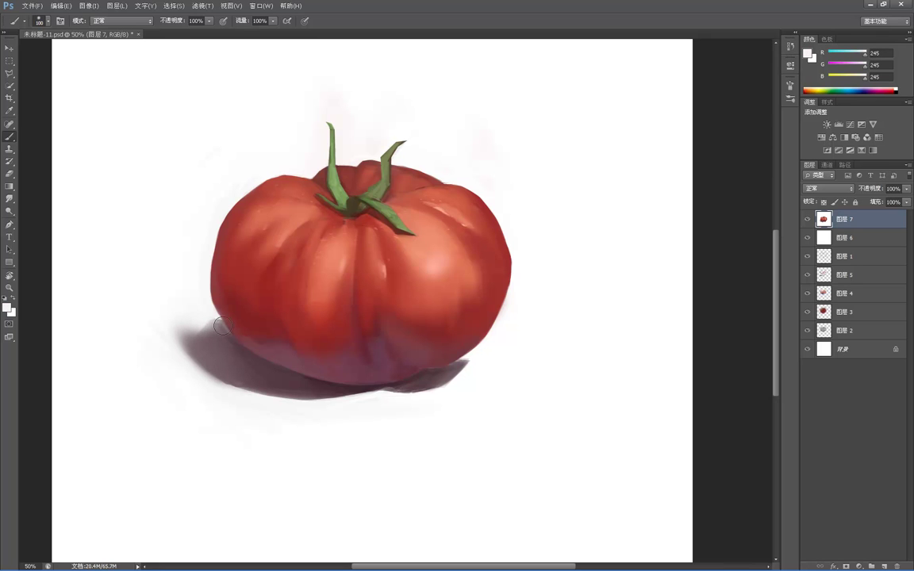
alt+click(213, 349)
mouse_move(217, 354)
mouse_down()
mouse_move(192, 345)
mouse_move(166, 355)
mouse_move(282, 414)
mouse_up()
alt+click(179, 321)
drag(194, 375, 371, 422)
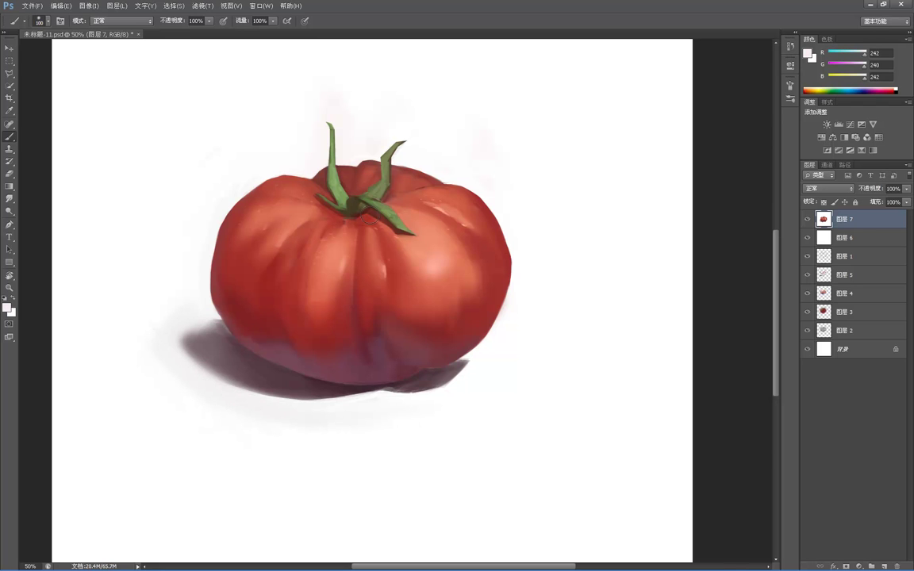
Step: Clean the grey haze from the background around the shadow's lower-left side with white RGB 255, 255, 255
alt+click(138, 374)
drag(106, 337, 277, 427)
drag(141, 371, 319, 415)
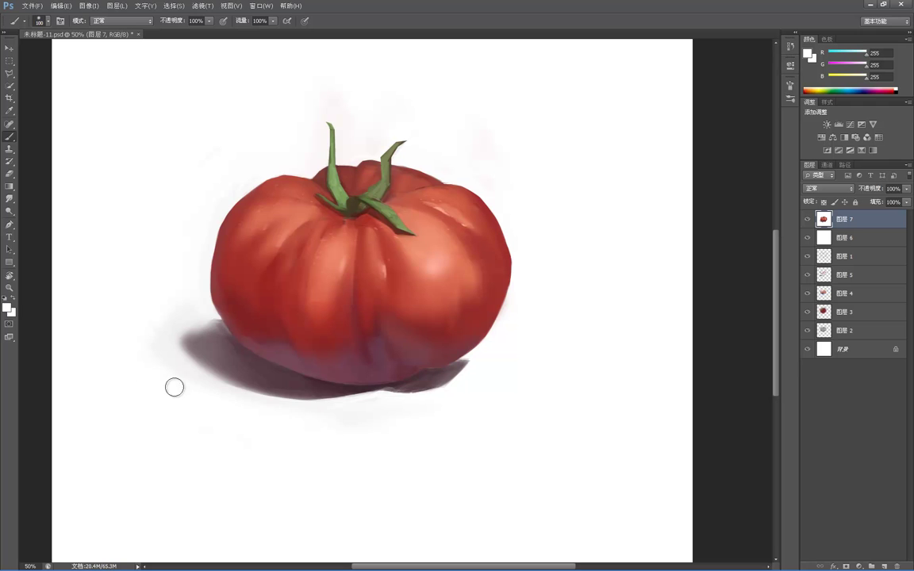
Step: Switch to a flat-tipped brush preset, keeping the size at 100 px
right_click(248, 349)
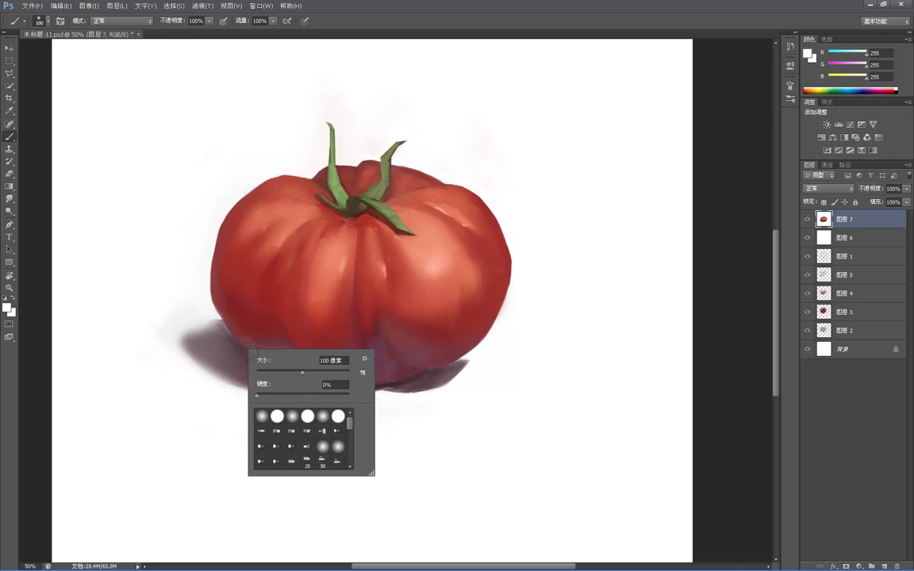
drag(350, 427, 356, 462)
double_click(320, 460)
Step: Try to reshape the shadow's left tip with sampled purples RGB 103, 79, 87 and 110, 89, 97
alt+click(228, 357)
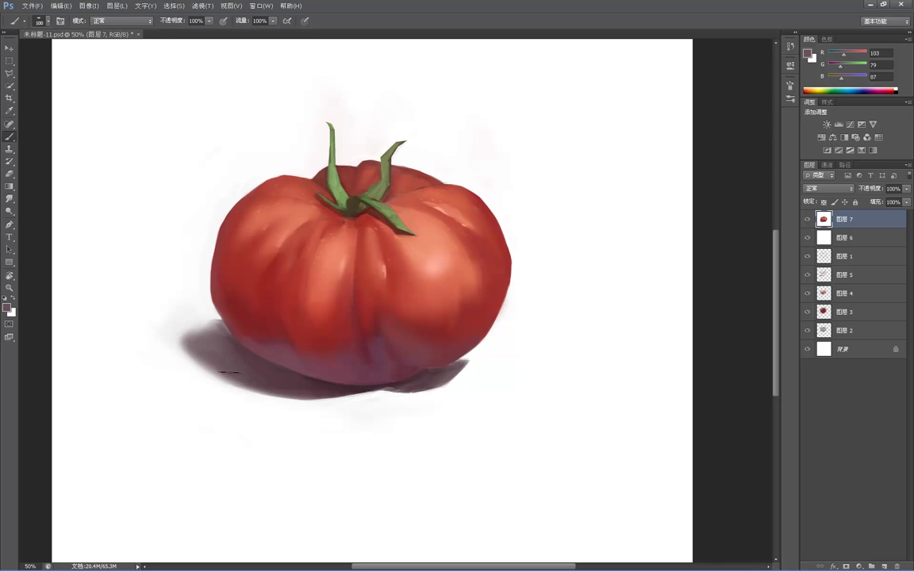
alt+click(237, 375)
drag(235, 377, 211, 339)
alt+click(211, 355)
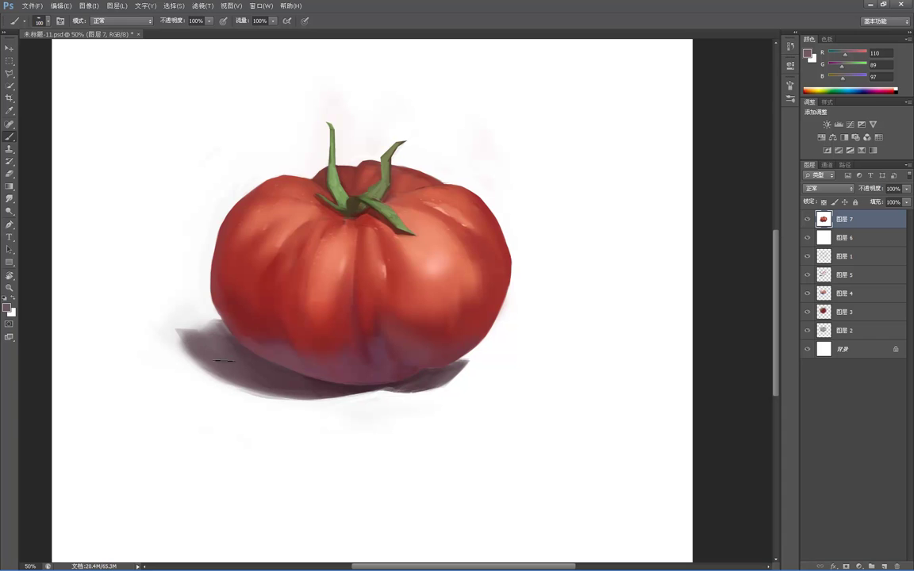
alt+click(256, 331)
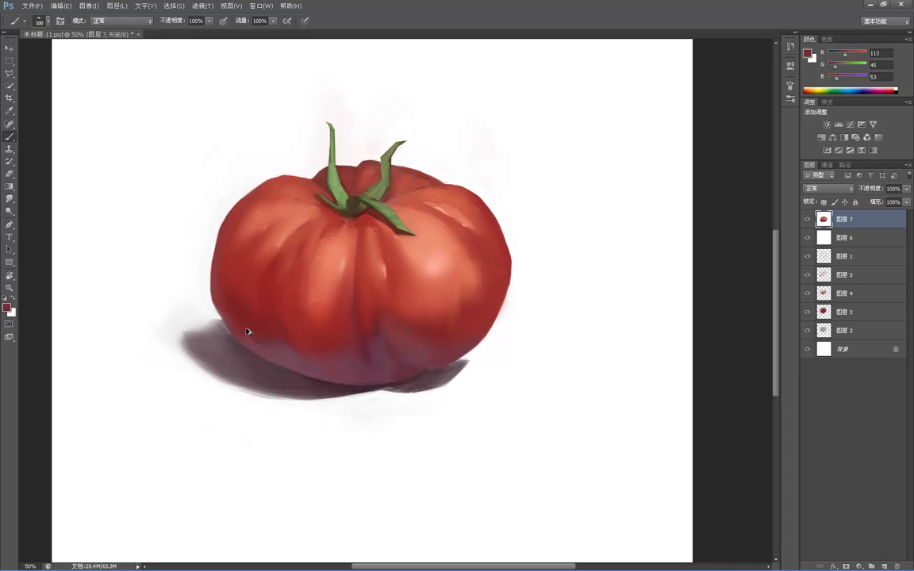
Step: Check the overall look of the tomato and its cast shadow at a reduced view size
key(z)
alt+click(254, 327)
alt+click(254, 328)
alt+click(254, 326)
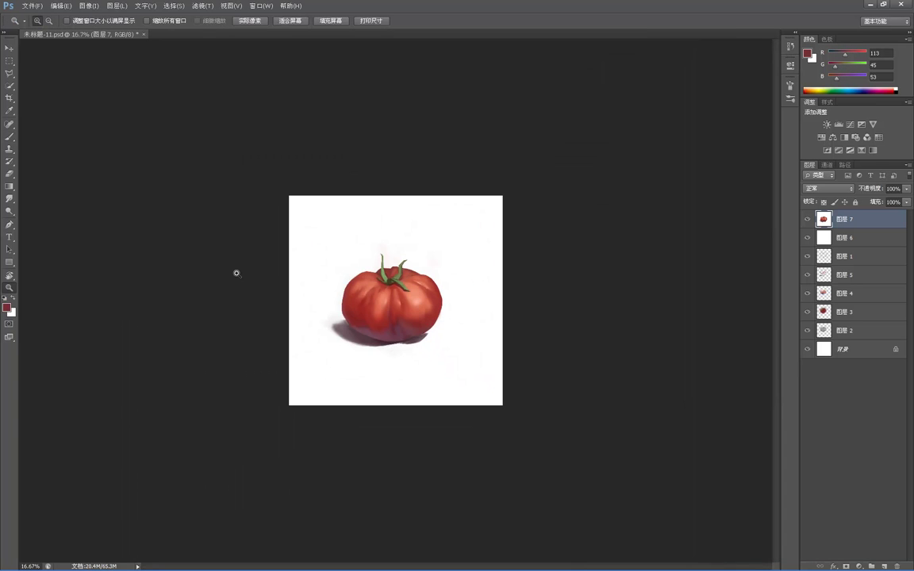
click(429, 329)
click(427, 328)
click(427, 327)
key(b)
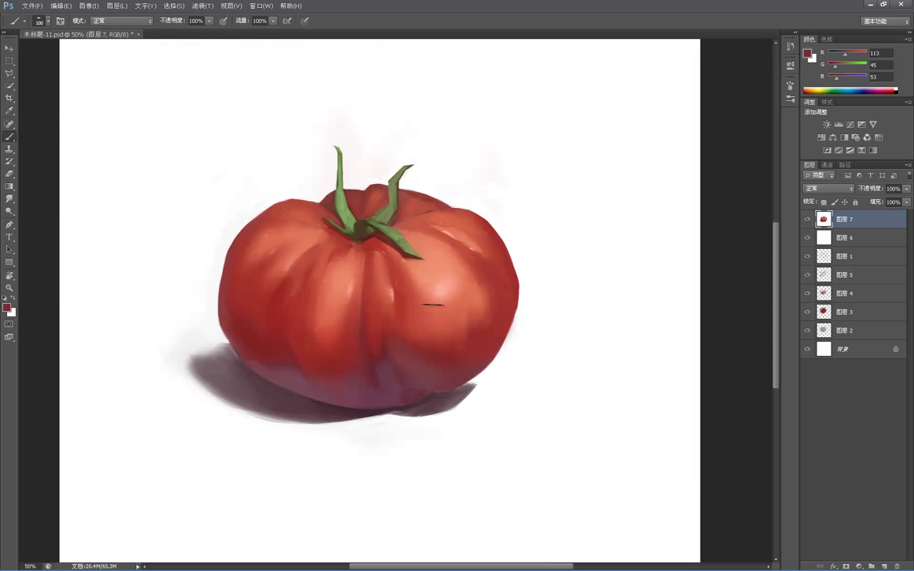
Step: Retouch the left stem and the dark base where the stems meet, using a 15 px brush and sampled colours
key(z)
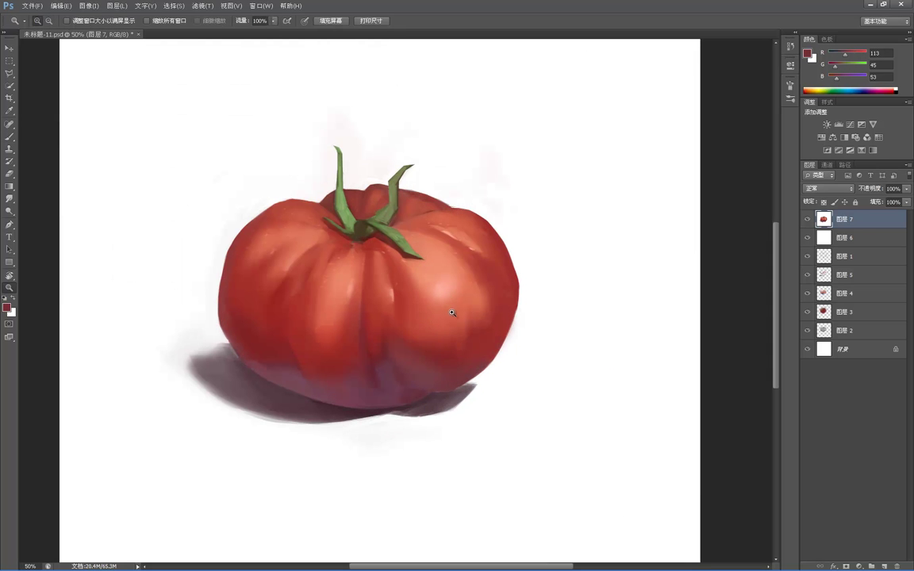
alt+click(451, 312)
click(357, 175)
click(386, 292)
key(b)
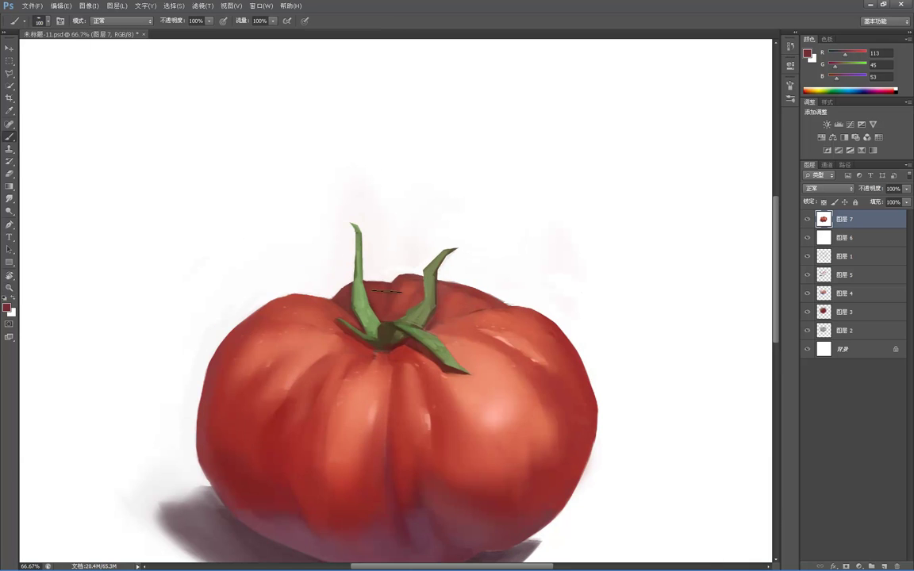
key(bracketleft)
key(bracketleft)
key(bracketleft)
key(bracketleft)
key(bracketleft)
key(bracketleft)
alt+click(361, 291)
alt+click(364, 292)
alt+click(355, 298)
drag(387, 326, 382, 335)
Step: Refine the leaf to the right of the stem base with sampled greens RGB 113, 145, 84 and 132, 162, 99
alt+click(343, 290)
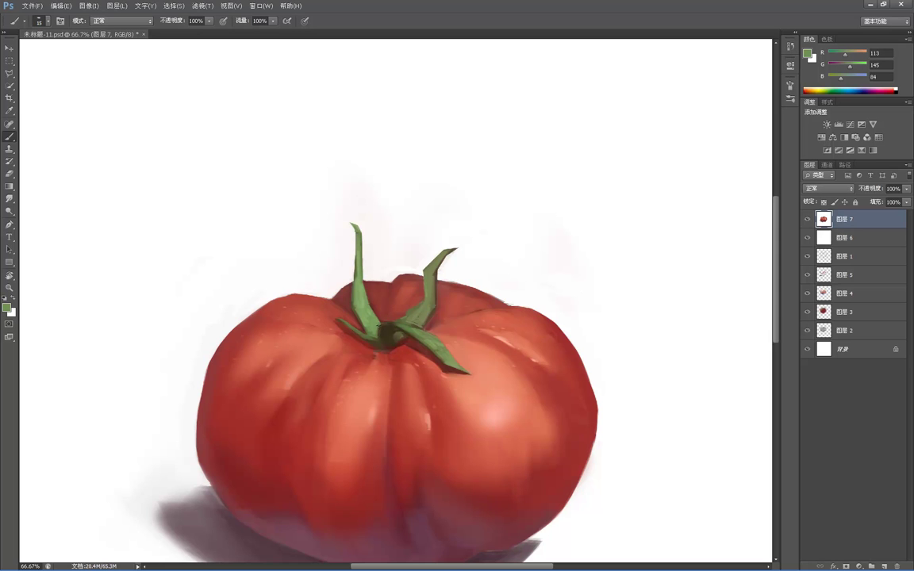
alt+click(397, 321)
alt+click(405, 325)
alt+click(433, 346)
Step: Touch up the upper surface of the right lobe with sampled orange RGB 219, 115, 87
key(z)
alt+click(347, 184)
alt+click(347, 184)
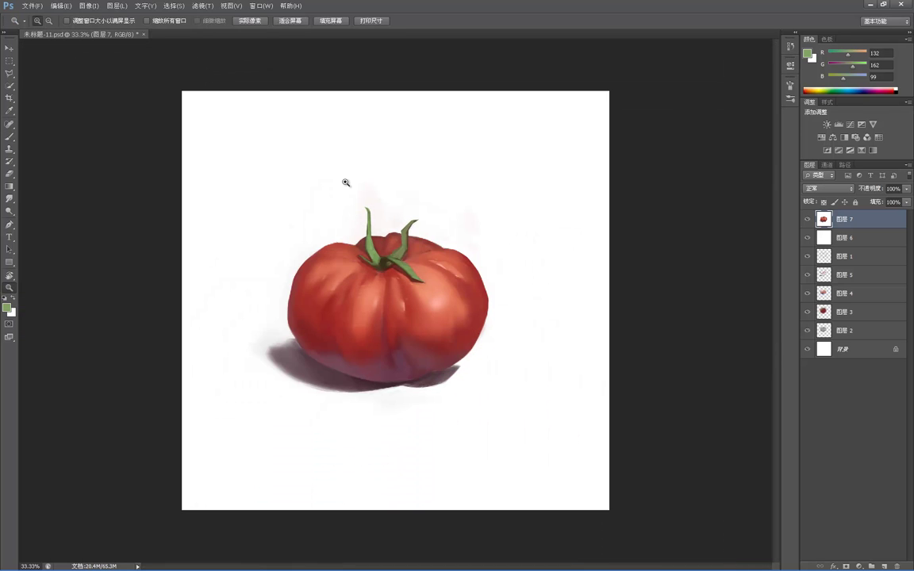
click(430, 246)
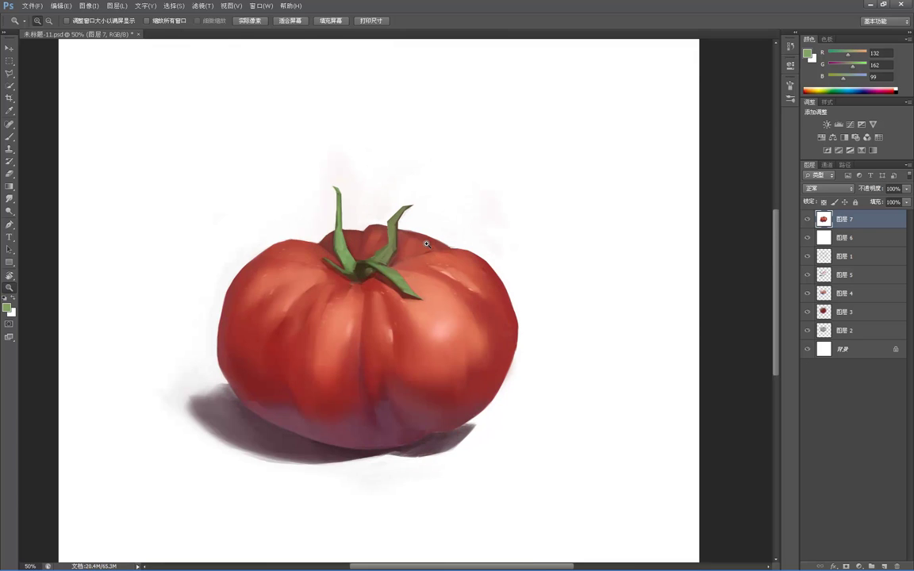
click(429, 244)
click(443, 259)
key(b)
alt+click(474, 288)
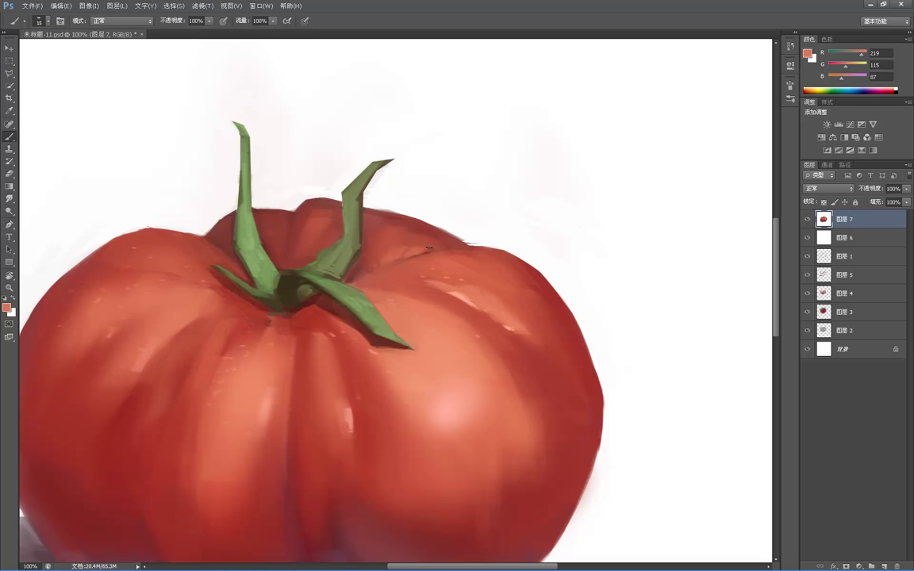
Step: Review the finished tomato painting as a whole at 25% zoom
key(z)
alt+click(479, 231)
alt+click(478, 226)
alt+click(477, 220)
alt+click(477, 217)
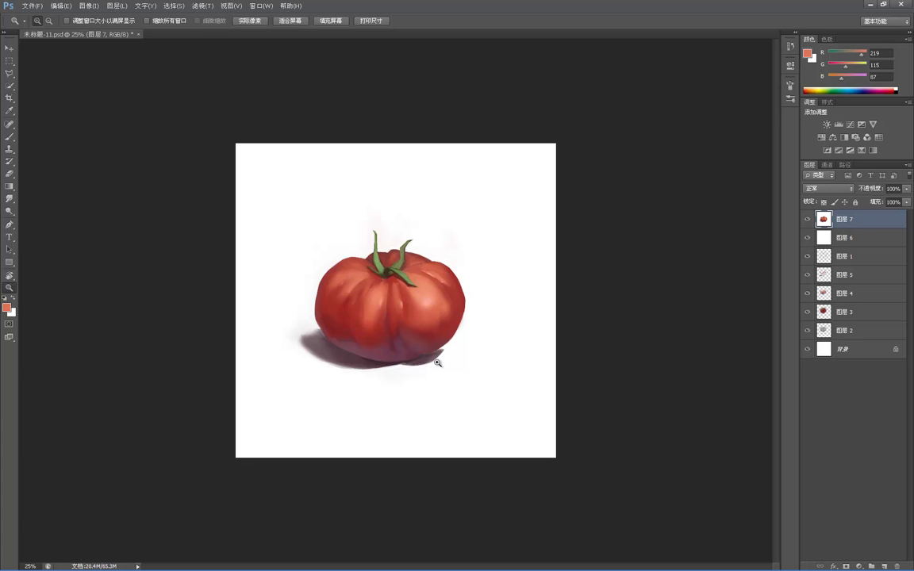
key(m)
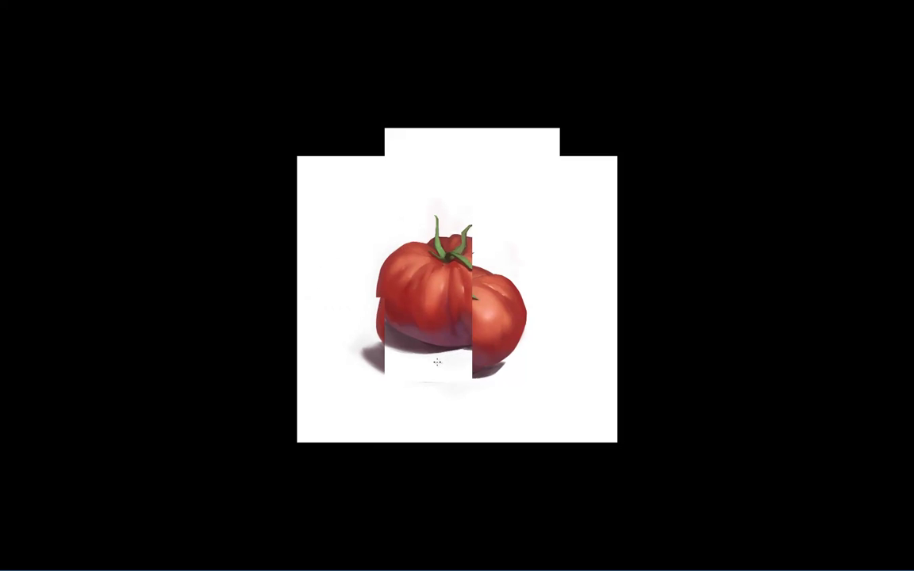